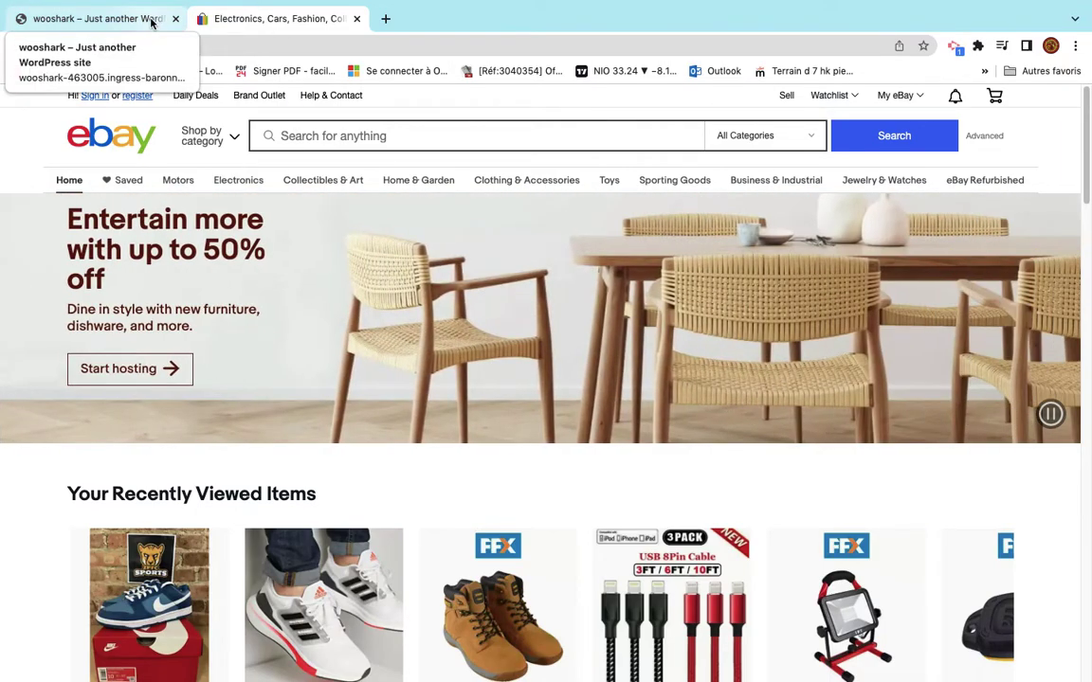
Switch to the wooshark WordPress site, open its admin dashboard and go to the page for adding new plugins.
left_click(123, 21)
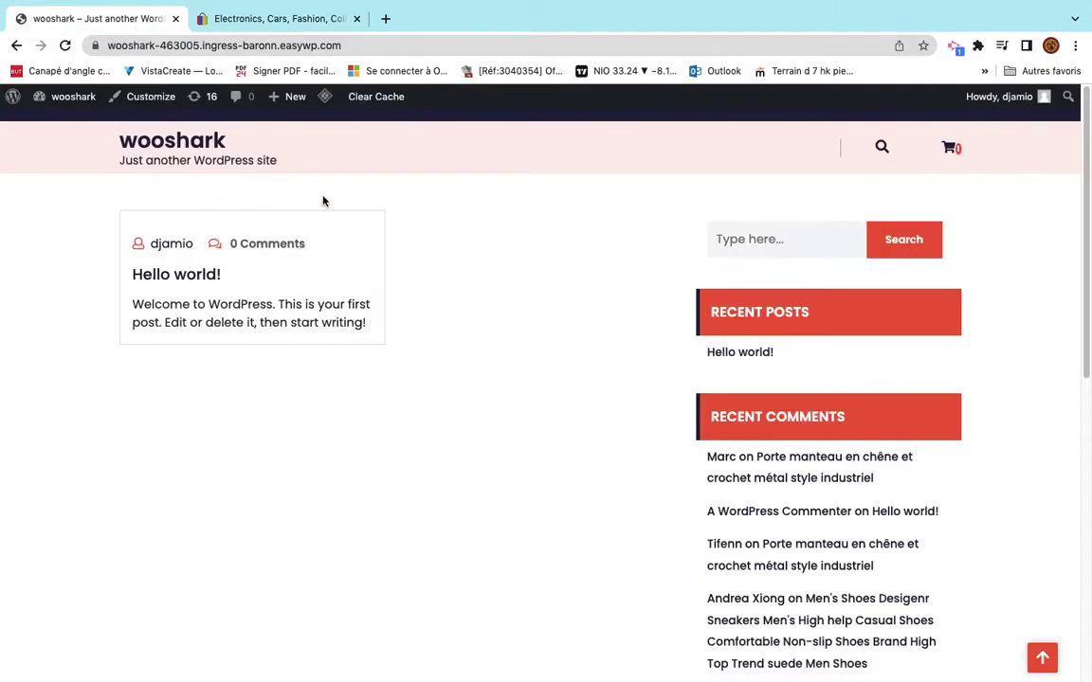
left_click(86, 106)
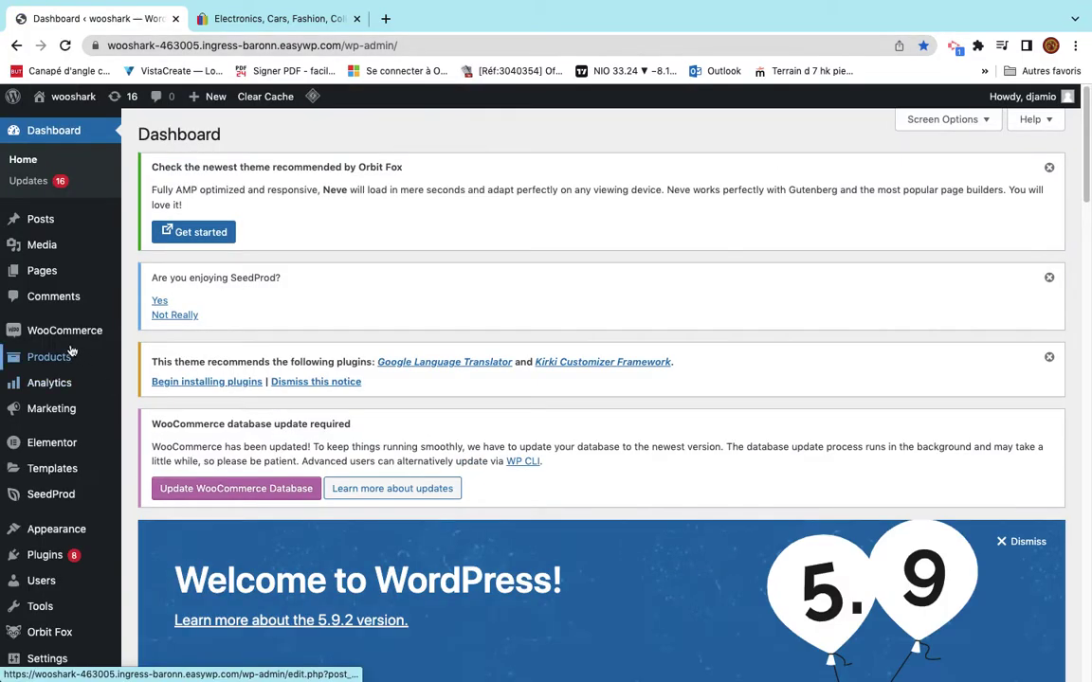
mouse_move(67, 340)
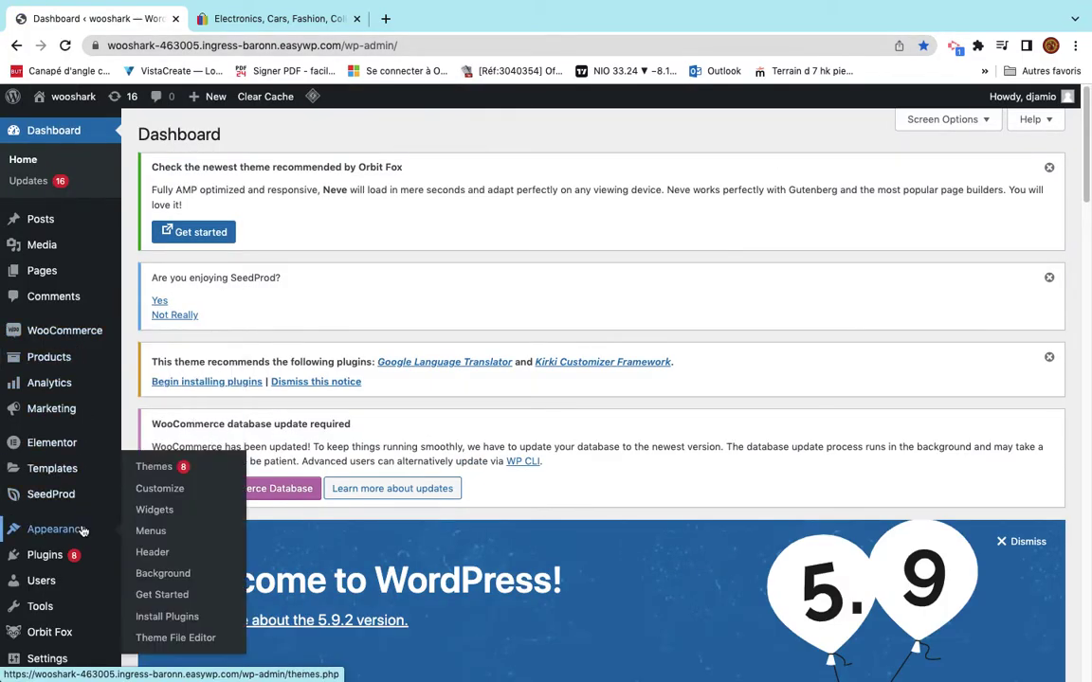
left_click(57, 560)
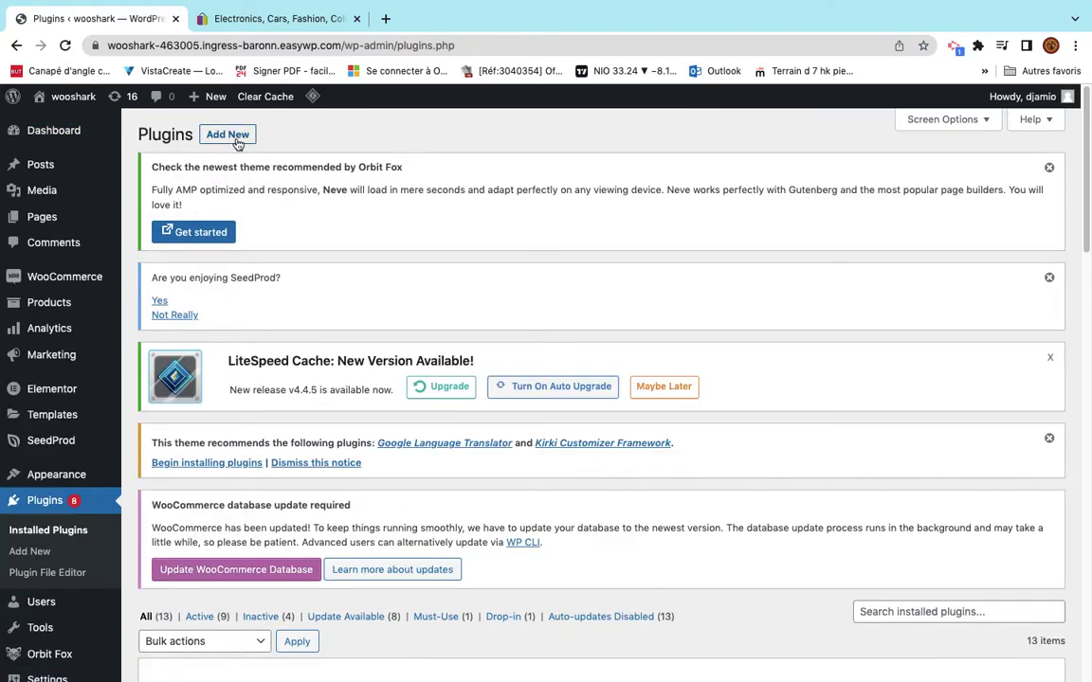
left_click(235, 139)
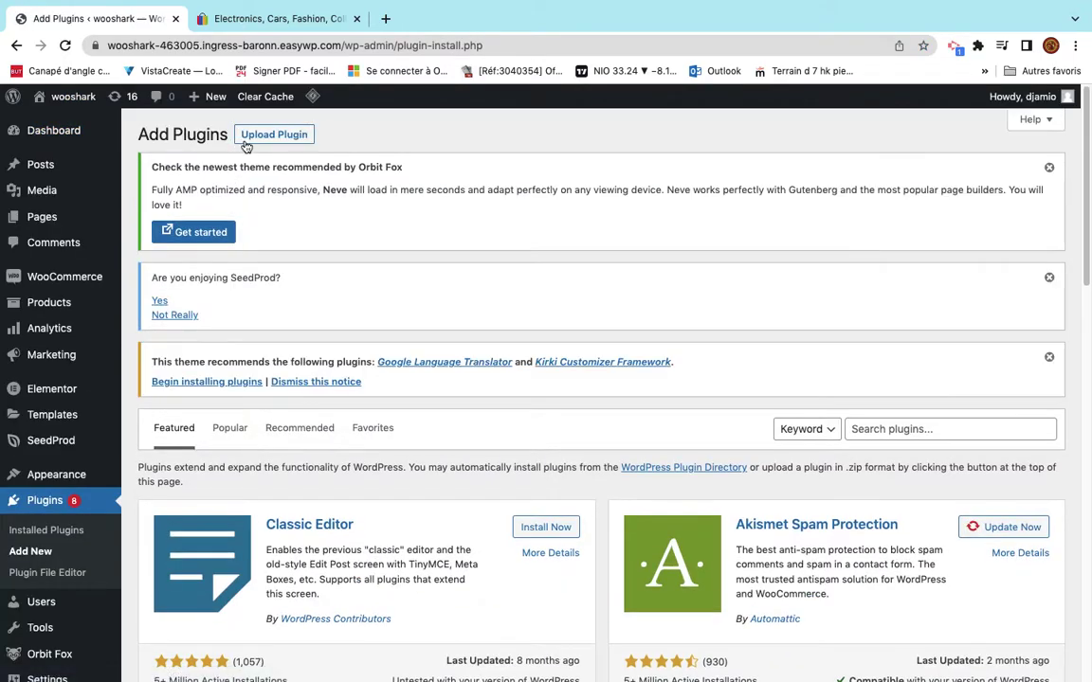
Search the plugin directory for "ebay dropshipping".
scroll(362, 346, "down", 3)
left_click(948, 310)
type("wooshar")
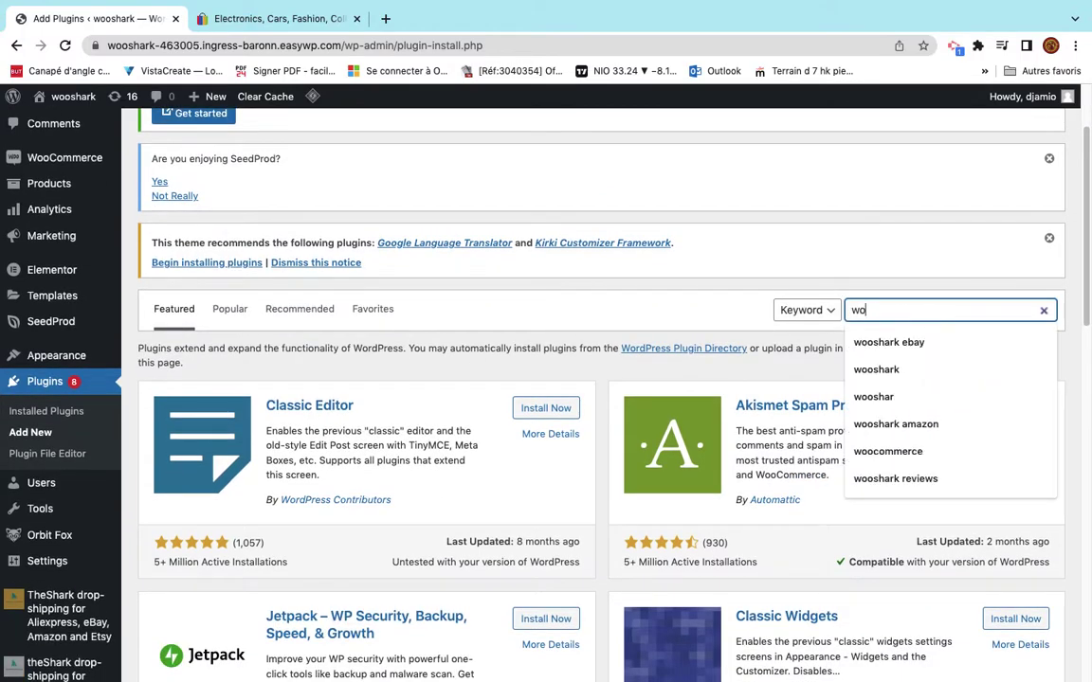
key("super+a")
type("ebay d")
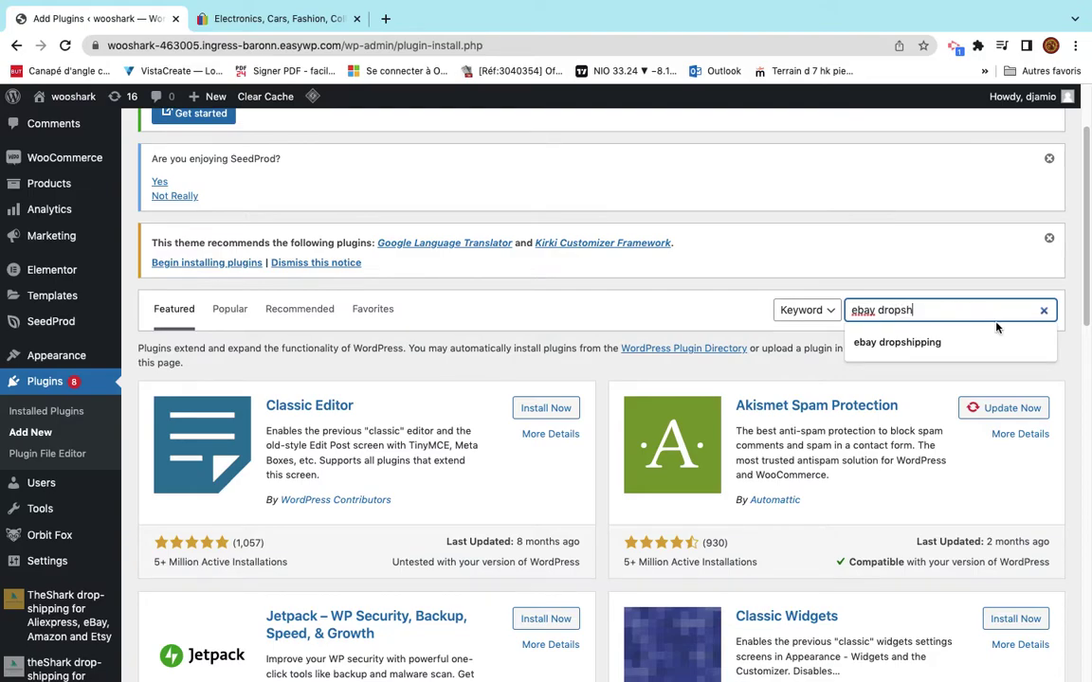
type("ropsh")
left_click(969, 346)
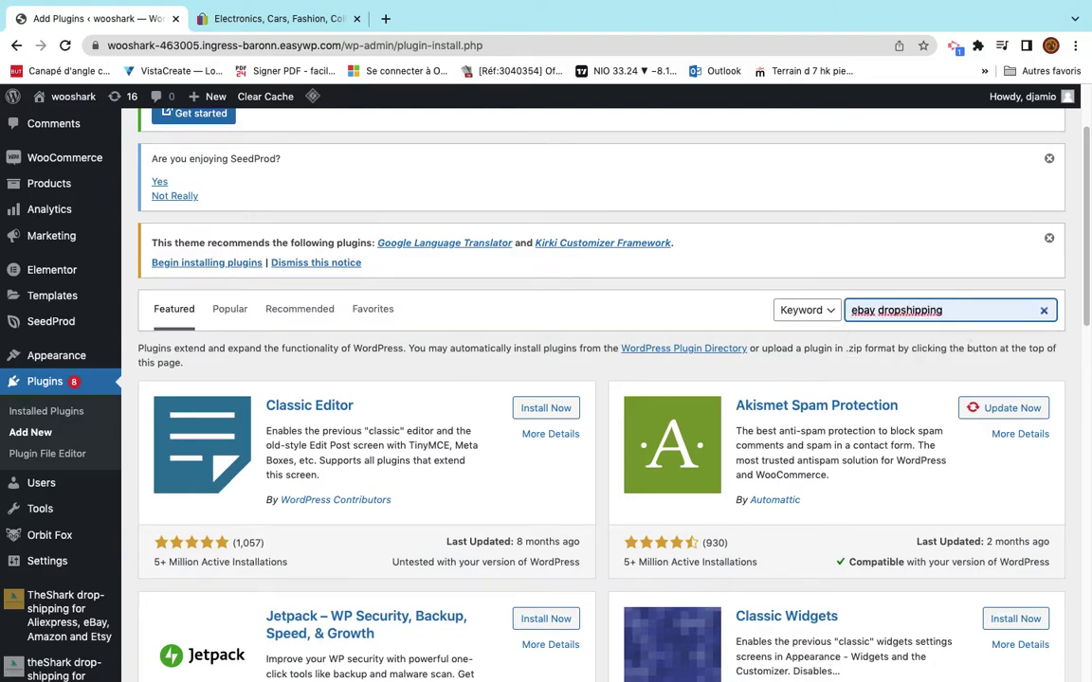
key("Return")
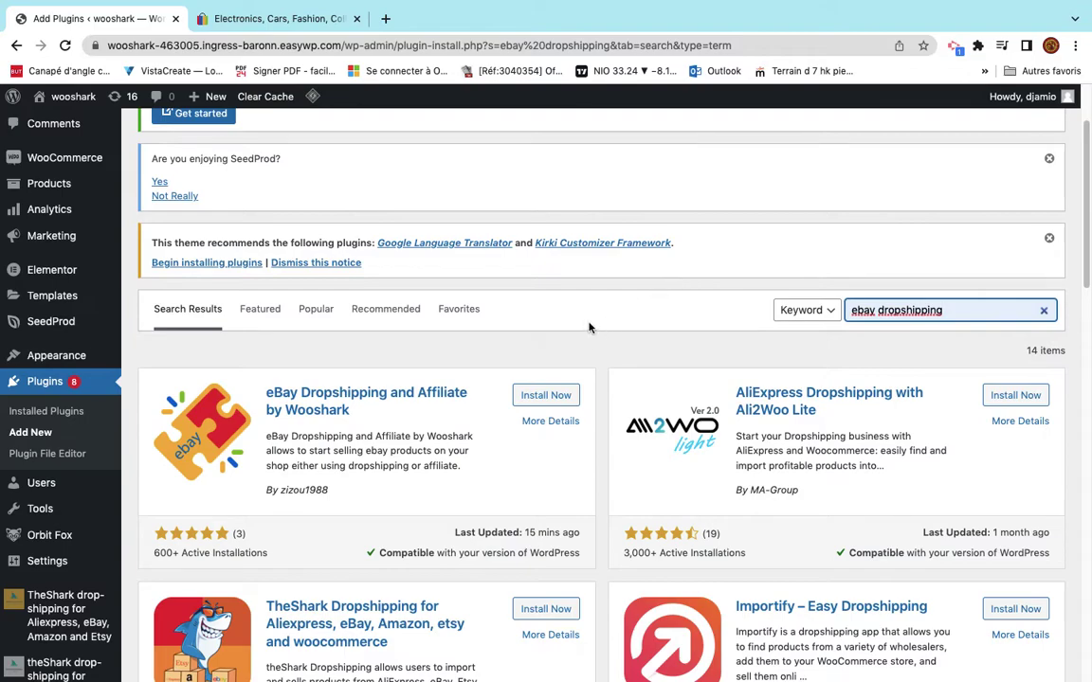
Install and activate the eBay Dropshipping and Affiliate by Wooshark plugin.
scroll(513, 322, "down", 2)
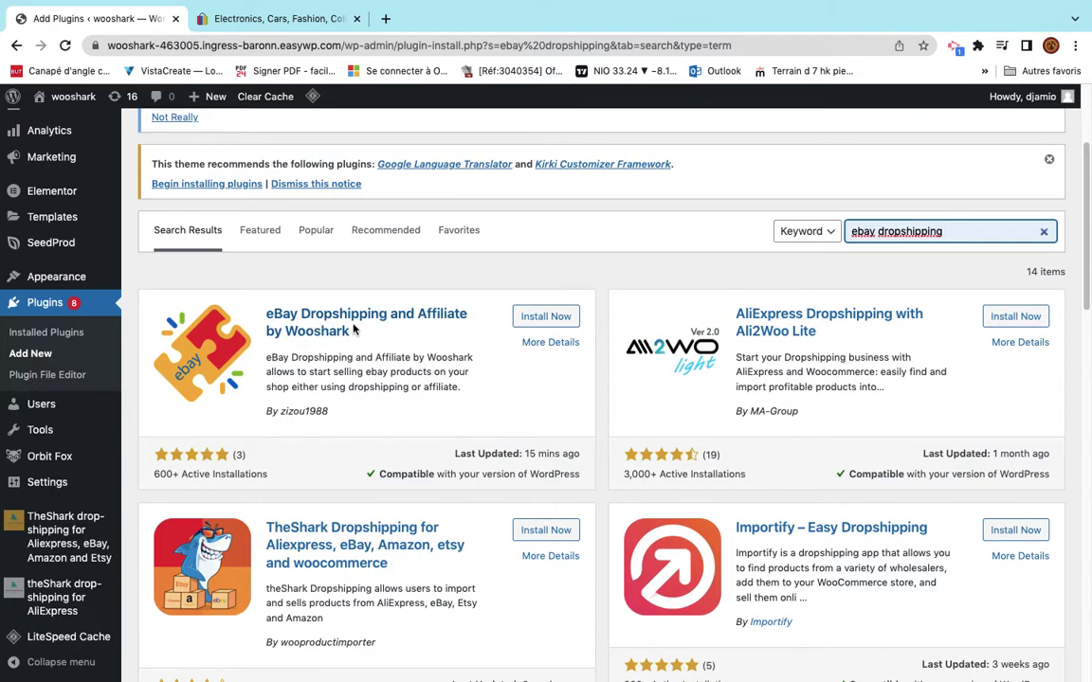
left_click(531, 322)
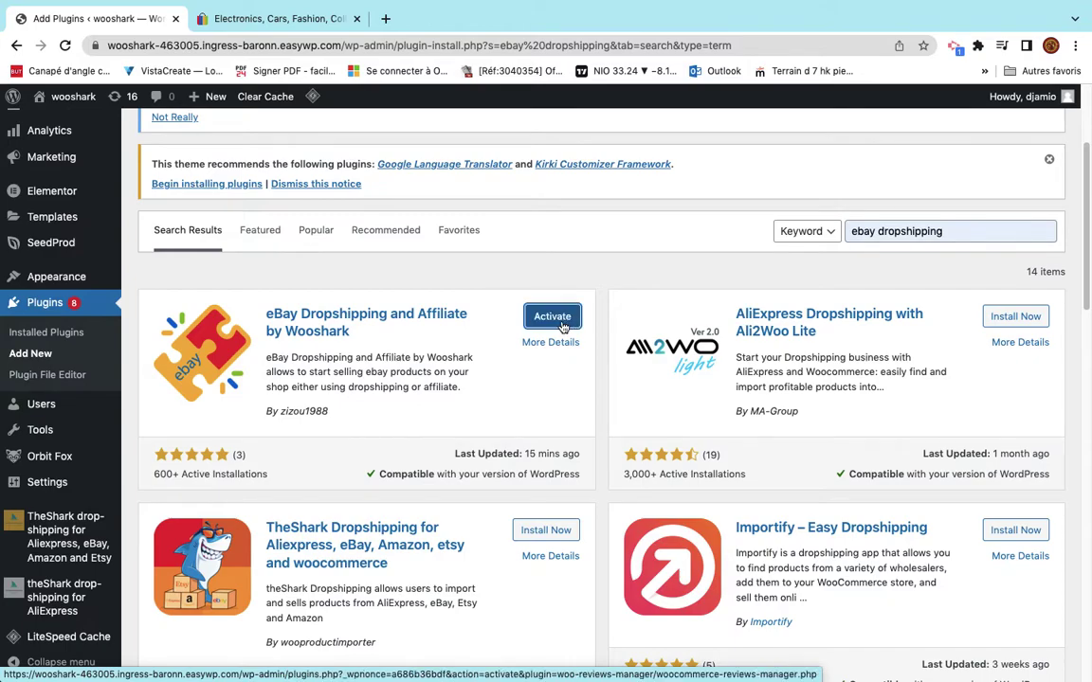
left_click(552, 320)
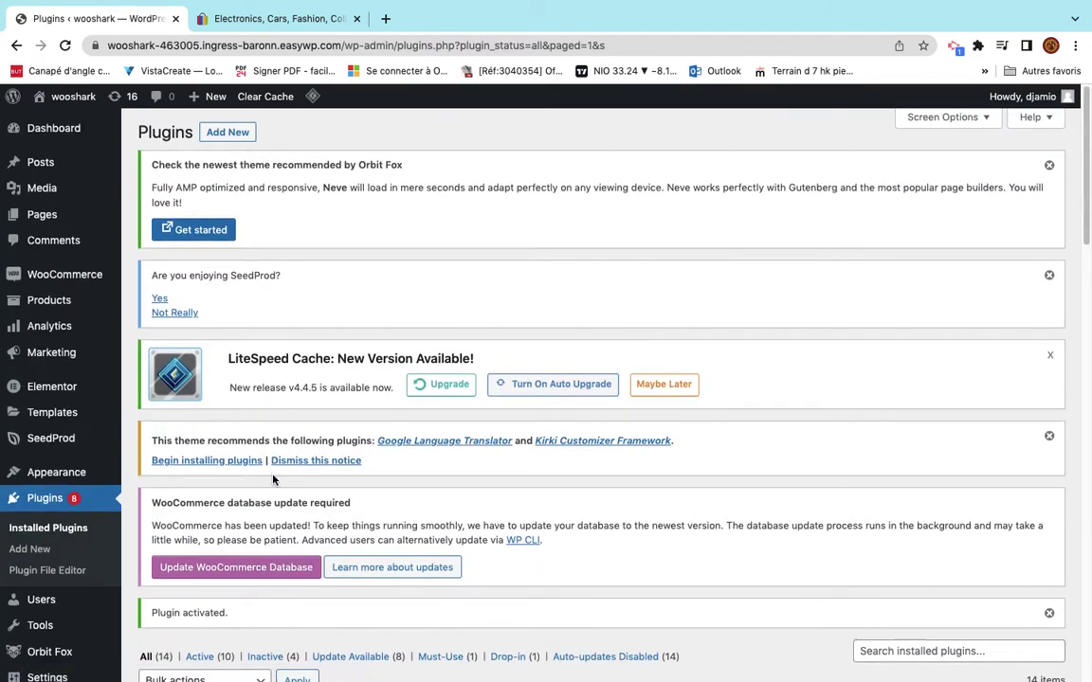
Open the Wooshark for eBay and woocommerce plugin page and dismiss the recommendation notices above it.
scroll(273, 481, "down", 4)
scroll(161, 523, "down", 4)
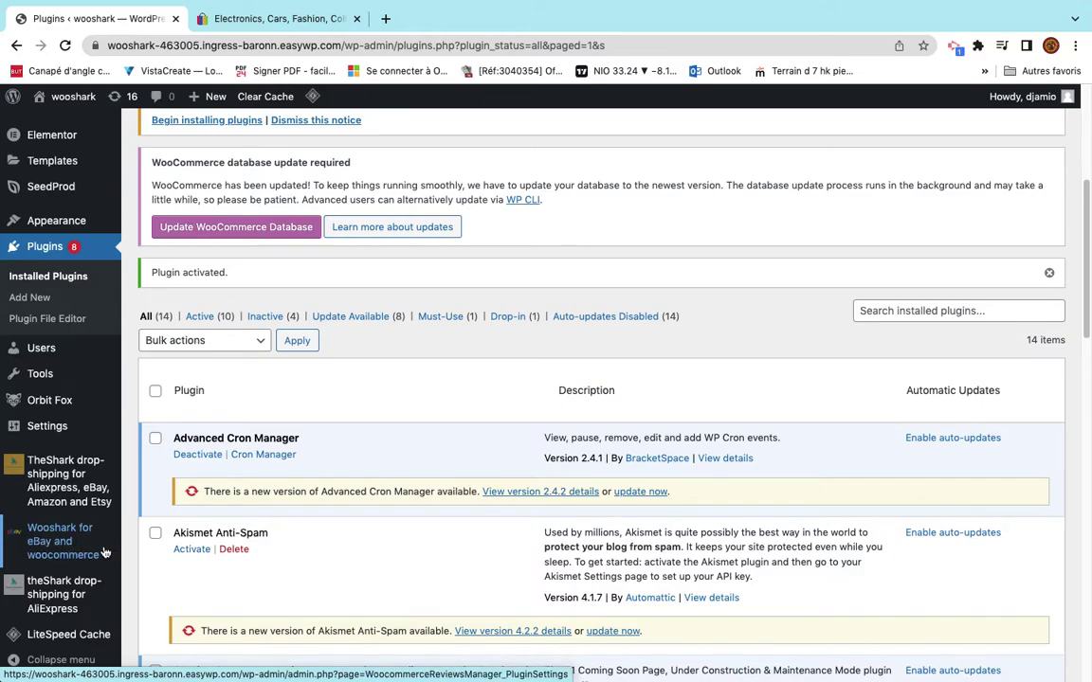
left_click(83, 550)
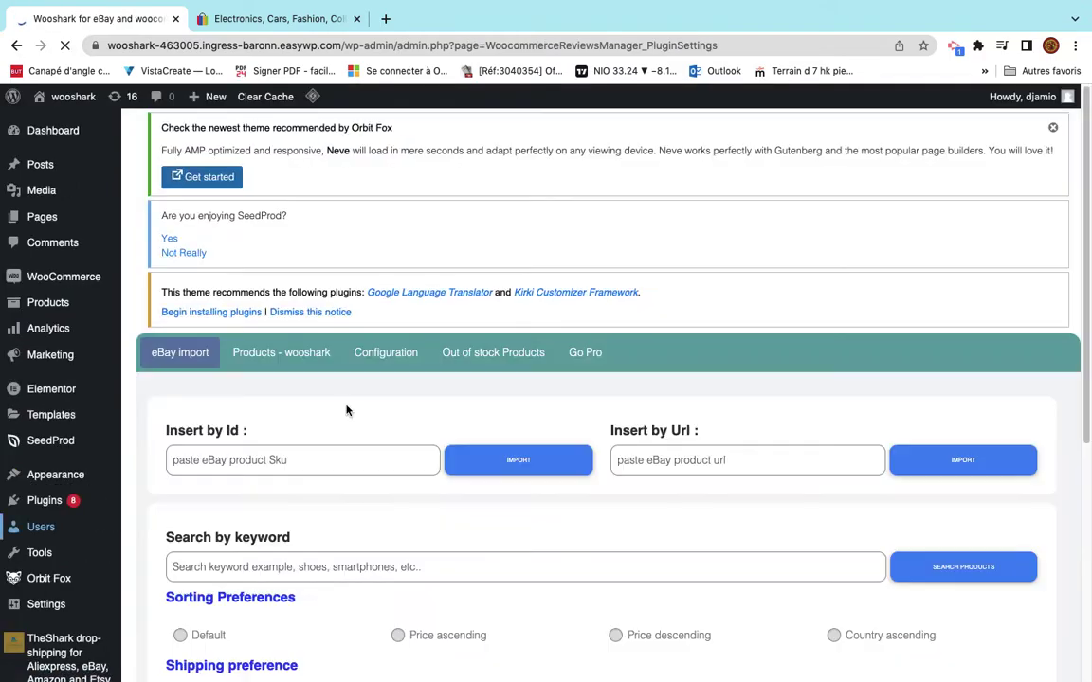
left_click(1053, 287)
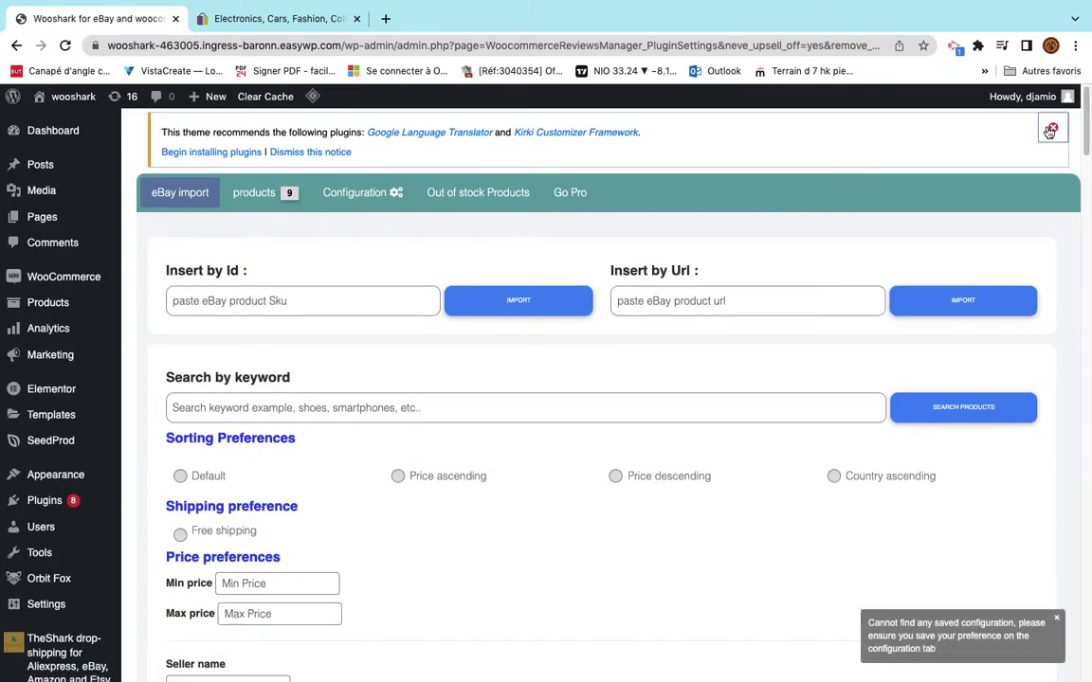
Examine the plugin's configuration options, including price markup, text replacement, import, locale, product update and bulk category settings.
left_click(355, 134)
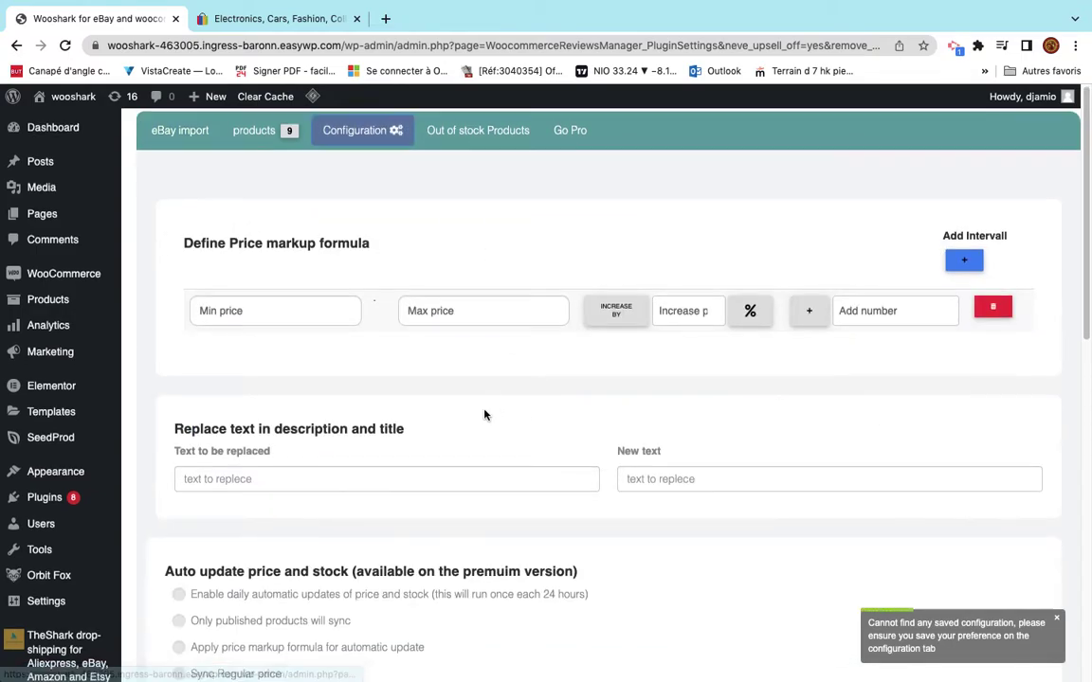
scroll(484, 414, "down", 3)
scroll(485, 414, "down", 10)
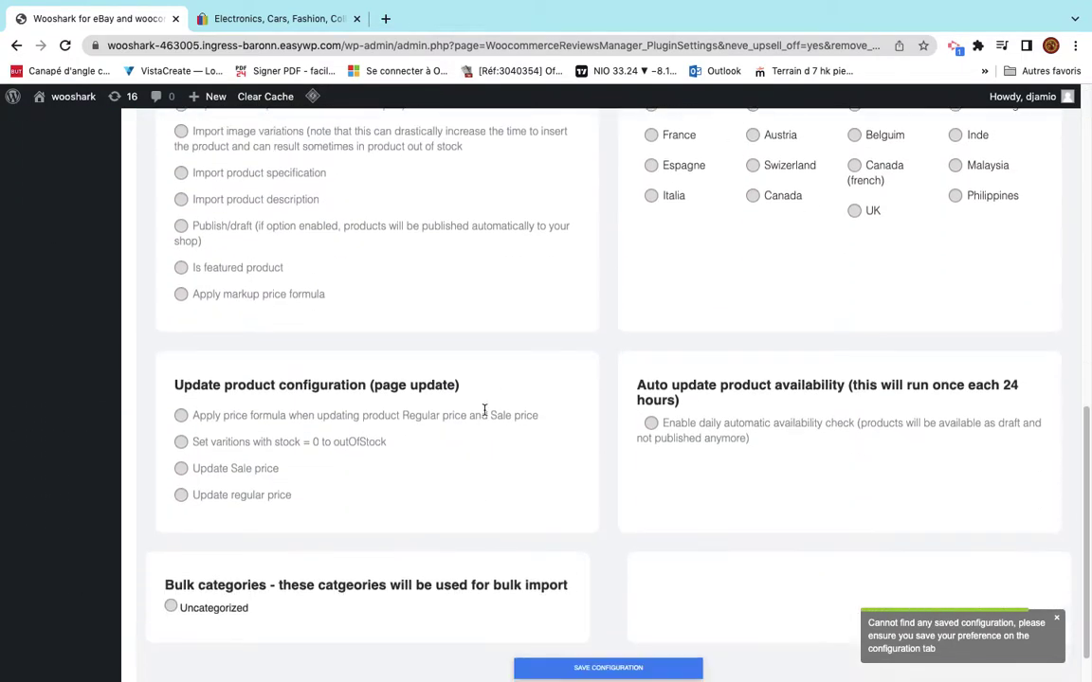
scroll(485, 414, "up", 4)
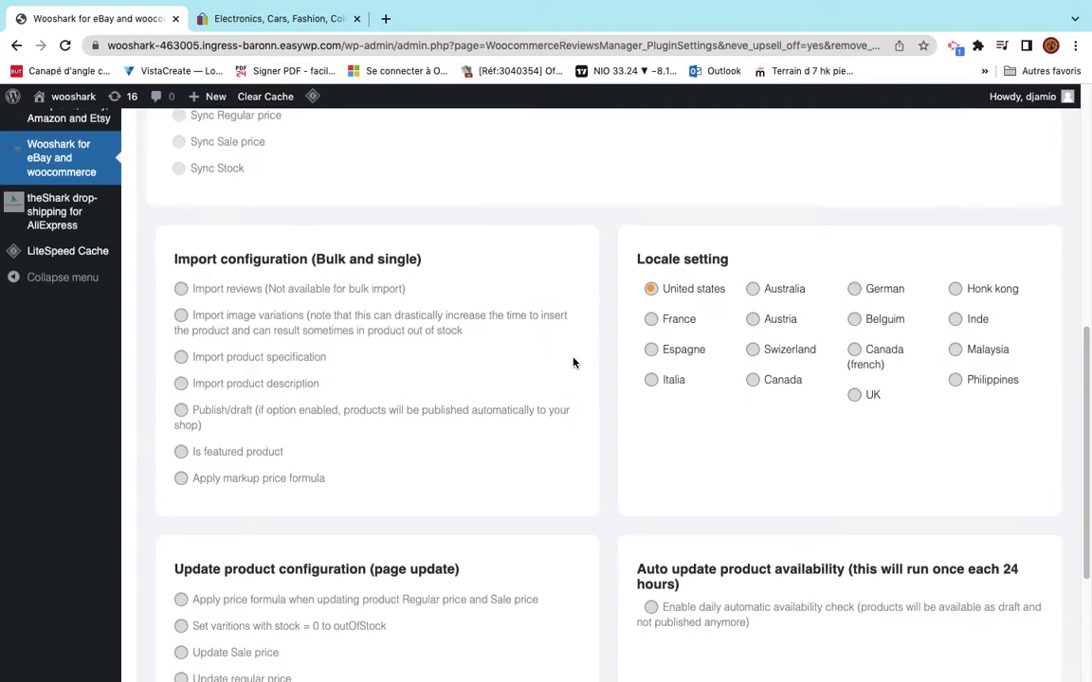
scroll(368, 436, "up", 2)
scroll(336, 465, "down", 8)
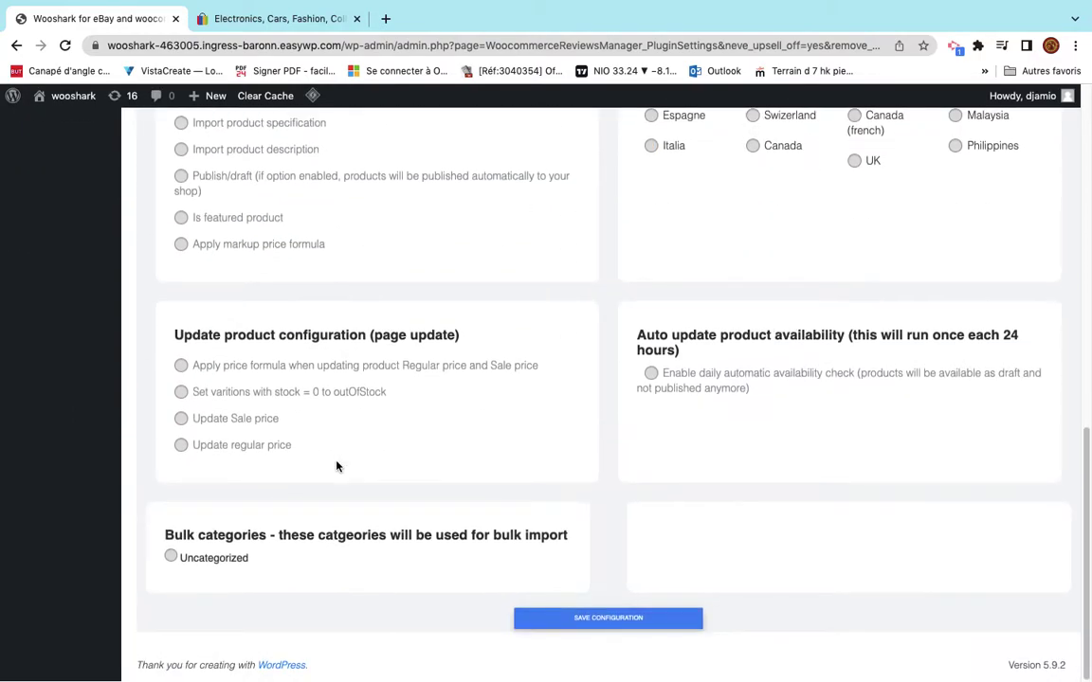
scroll(337, 466, "up", 5)
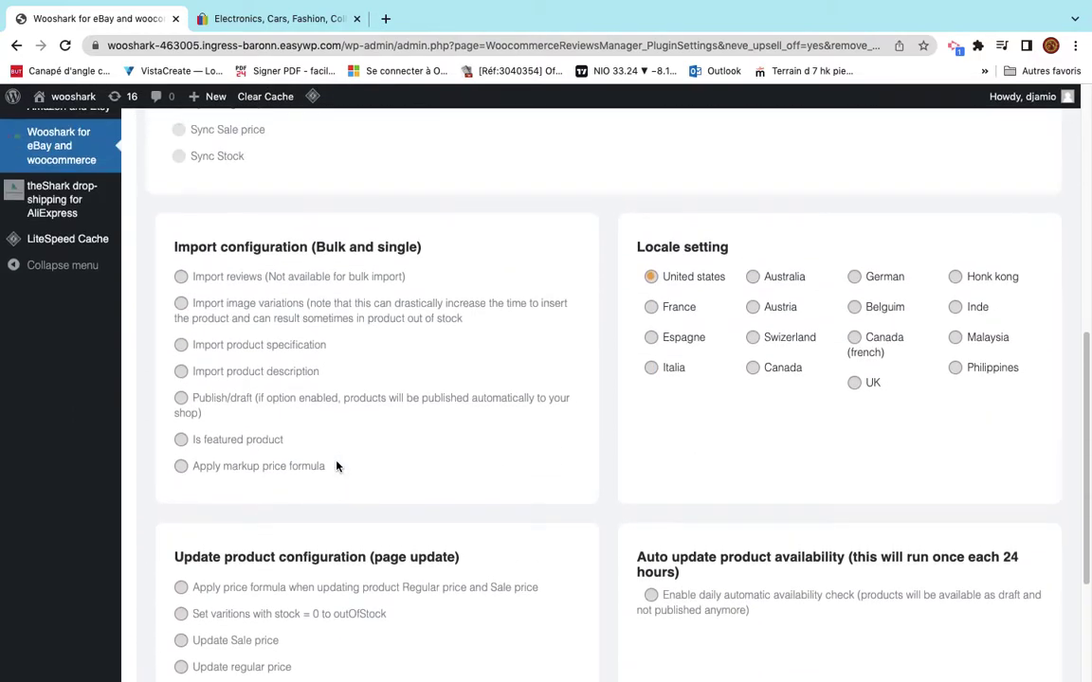
scroll(568, 237, "up", 1)
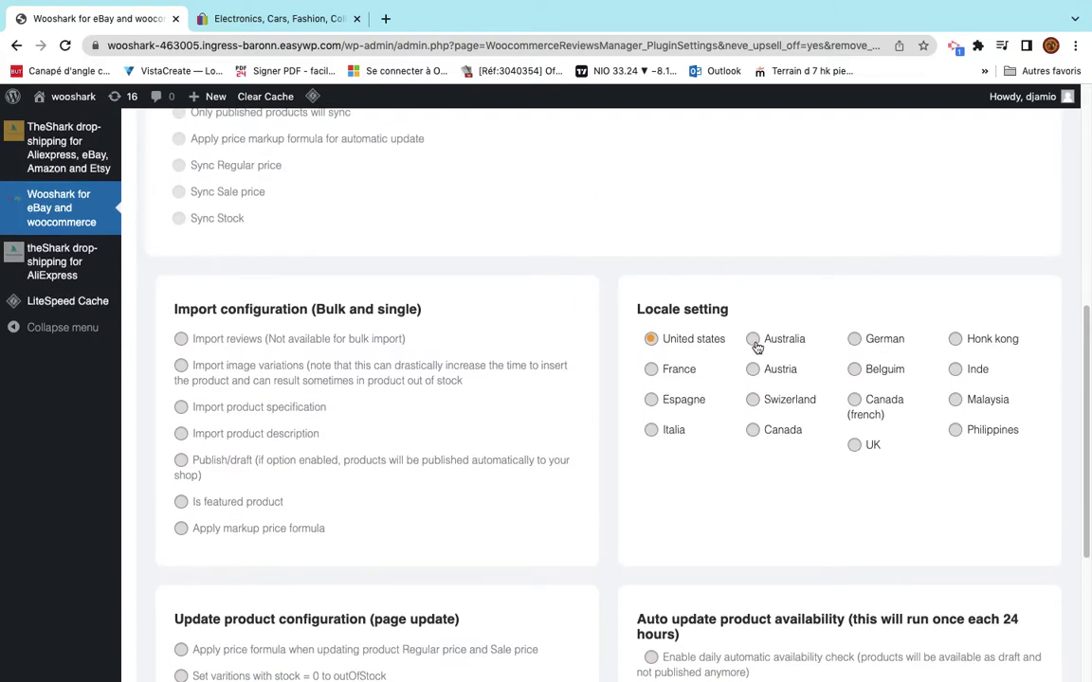
scroll(718, 367, "up", 1)
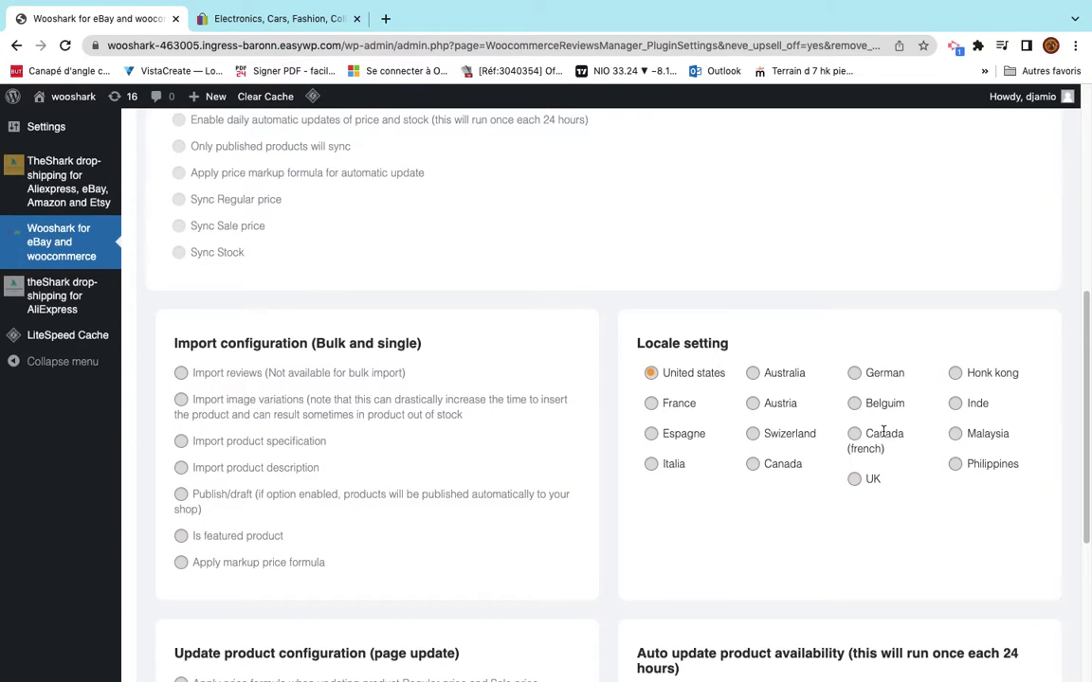
scroll(883, 431, "up", 8)
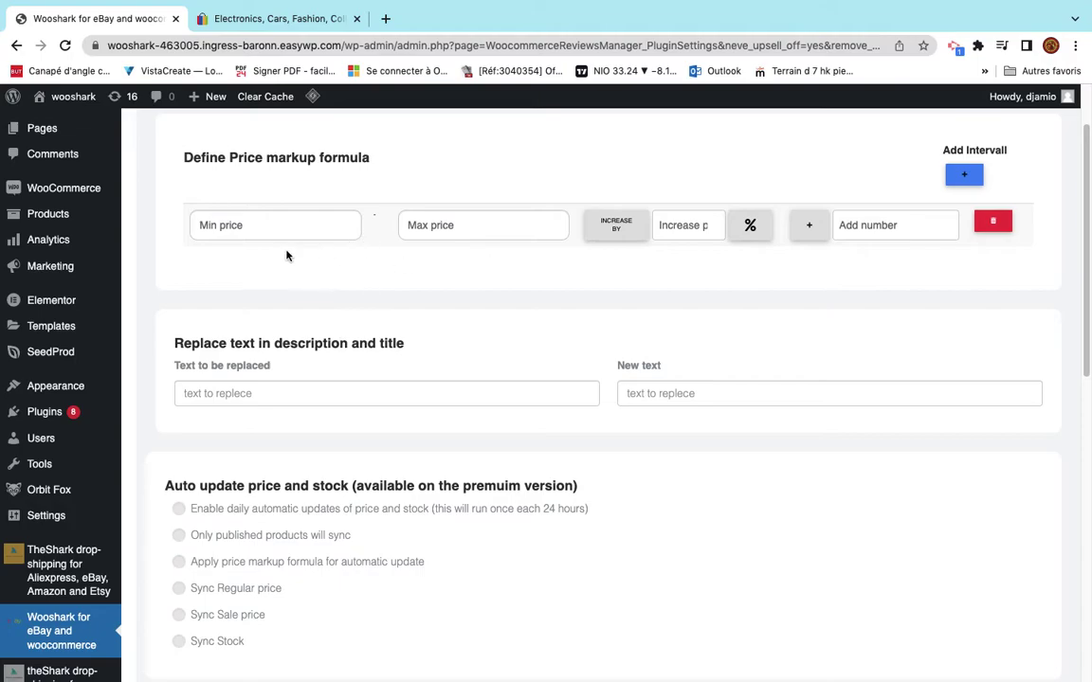
scroll(256, 226, "up", 2)
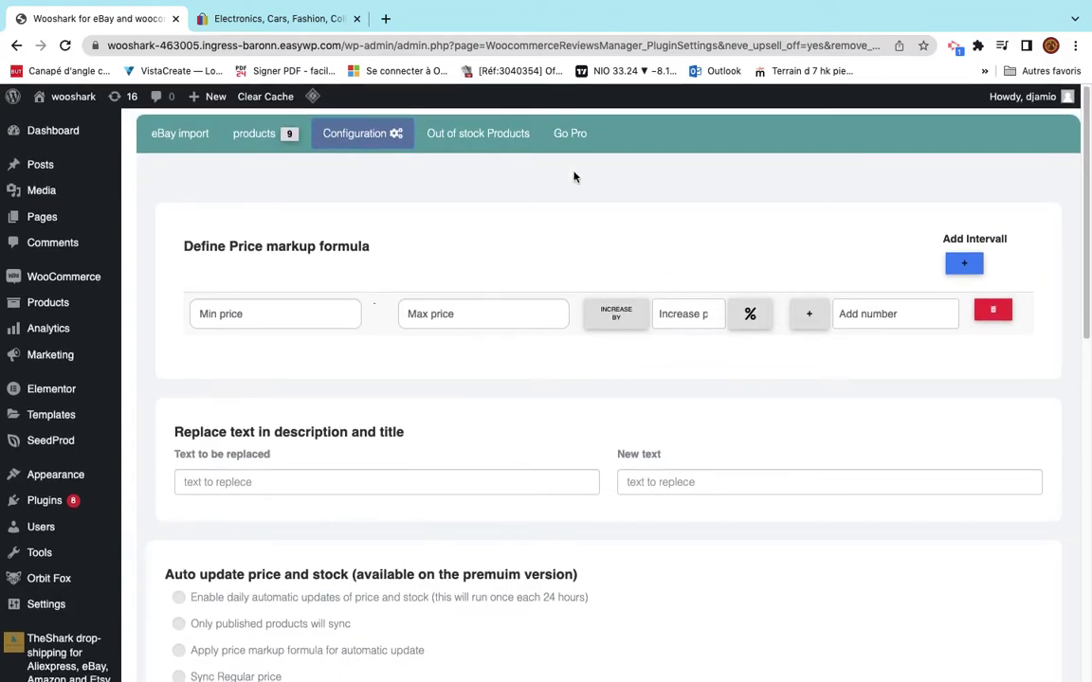
scroll(354, 436, "down", 2)
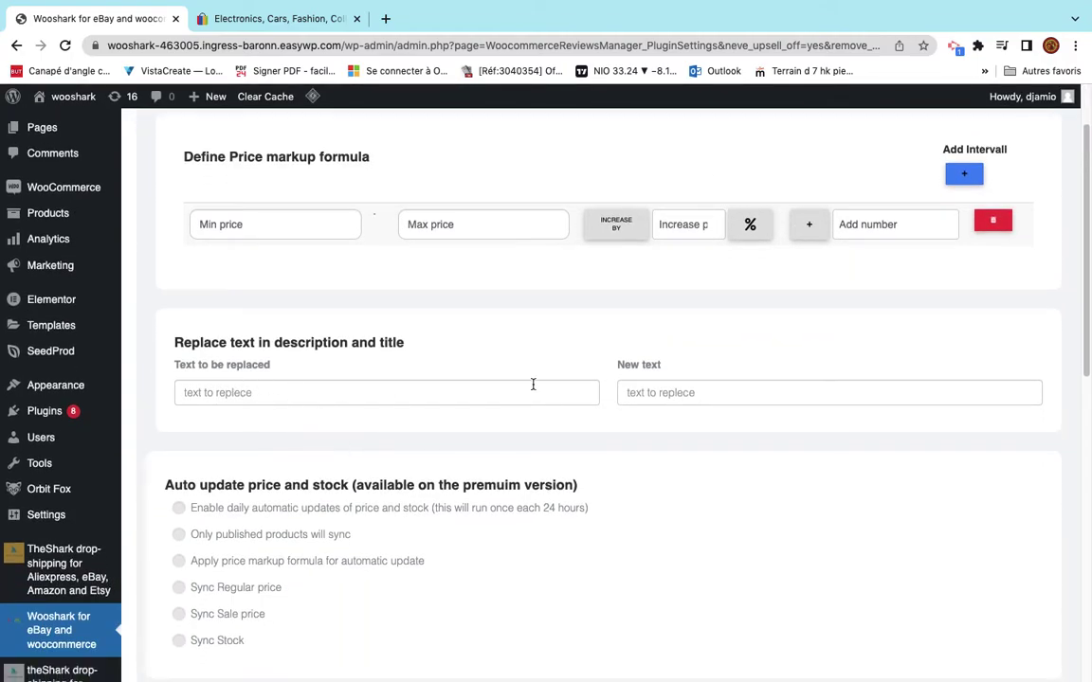
scroll(533, 384, "up", 2)
Return to the plugin's eBay import section, then copy the item ID from the Adidas EQ21 Run shoe's eBay page address.
left_click(188, 139)
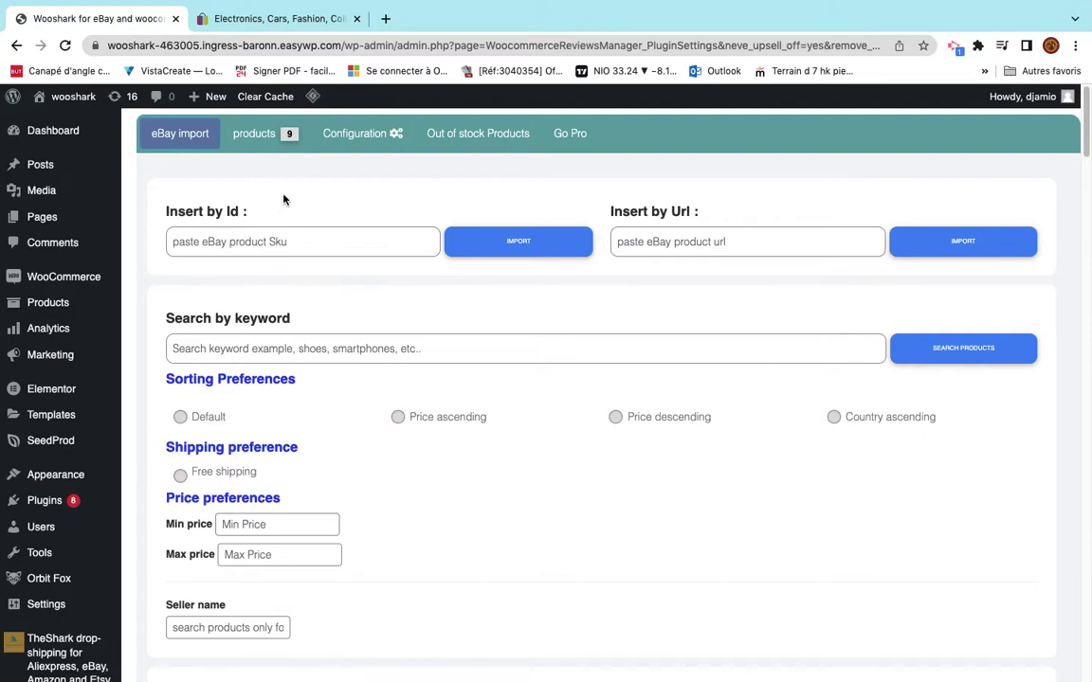
left_click(275, 18)
scroll(350, 405, "down", 3)
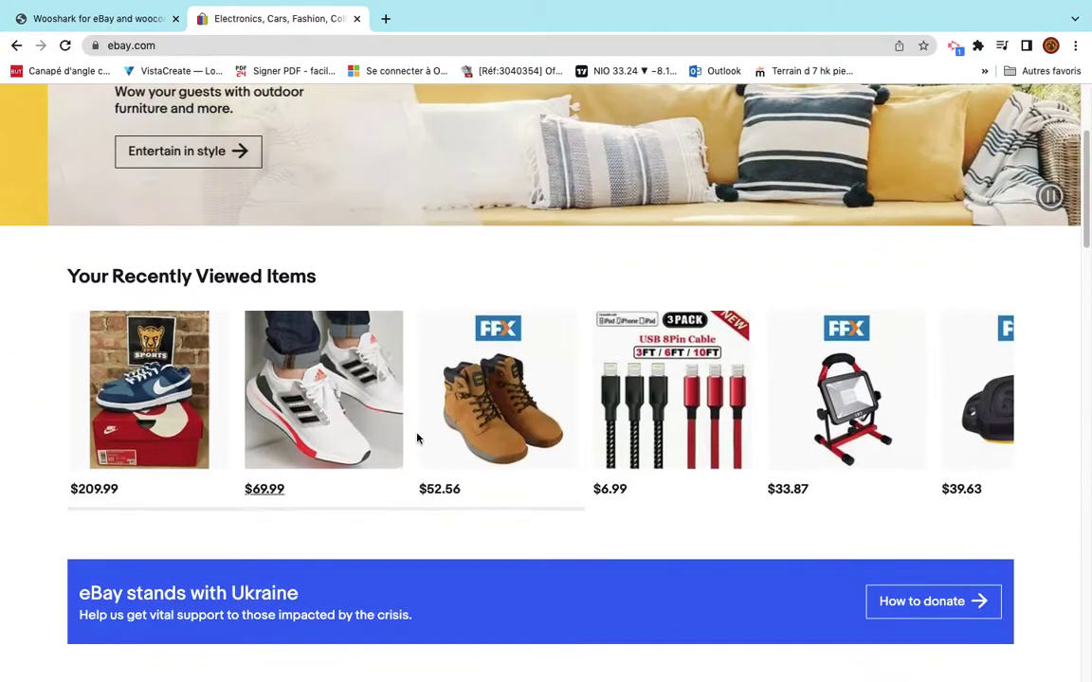
left_click(323, 420)
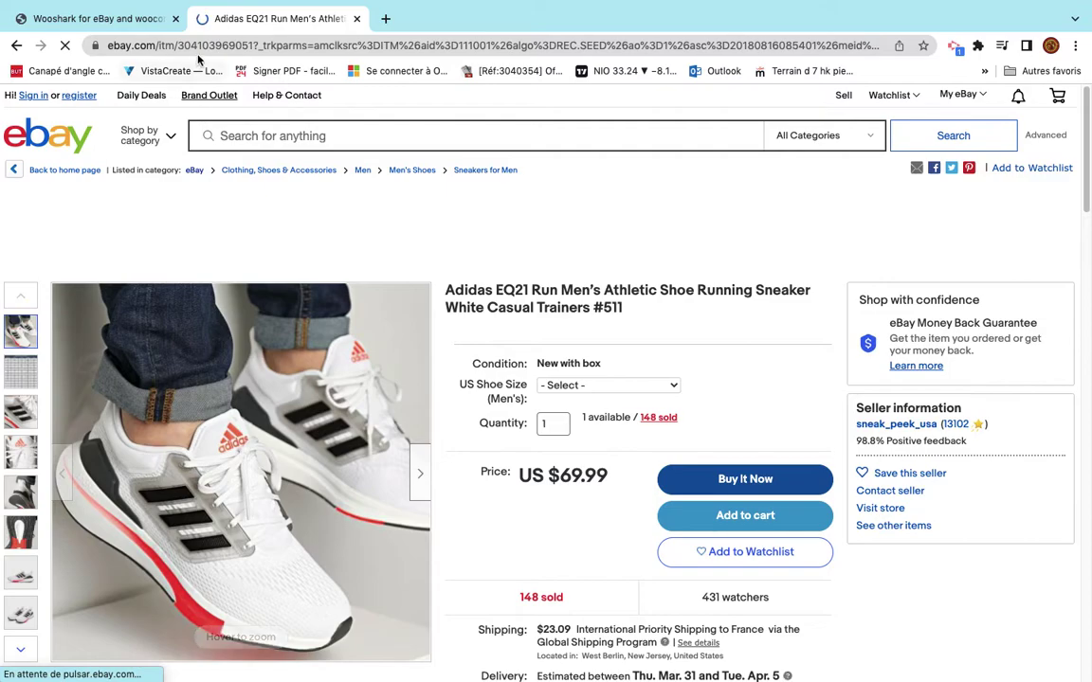
double_click(218, 45)
key("super+c")
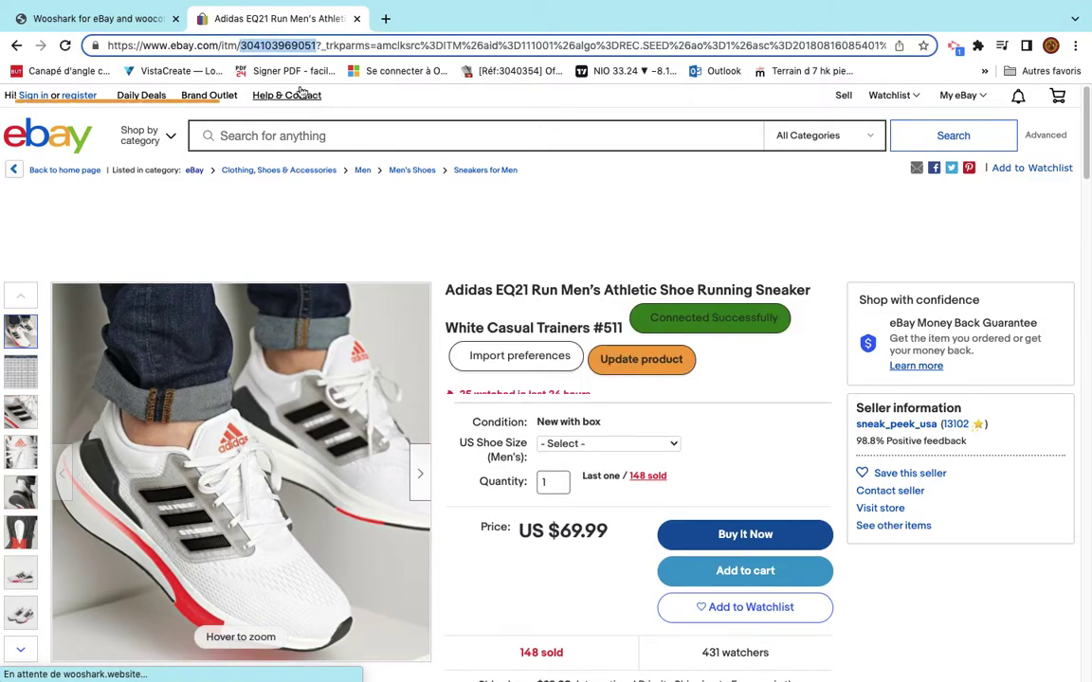
left_click(128, 21)
left_click(289, 243)
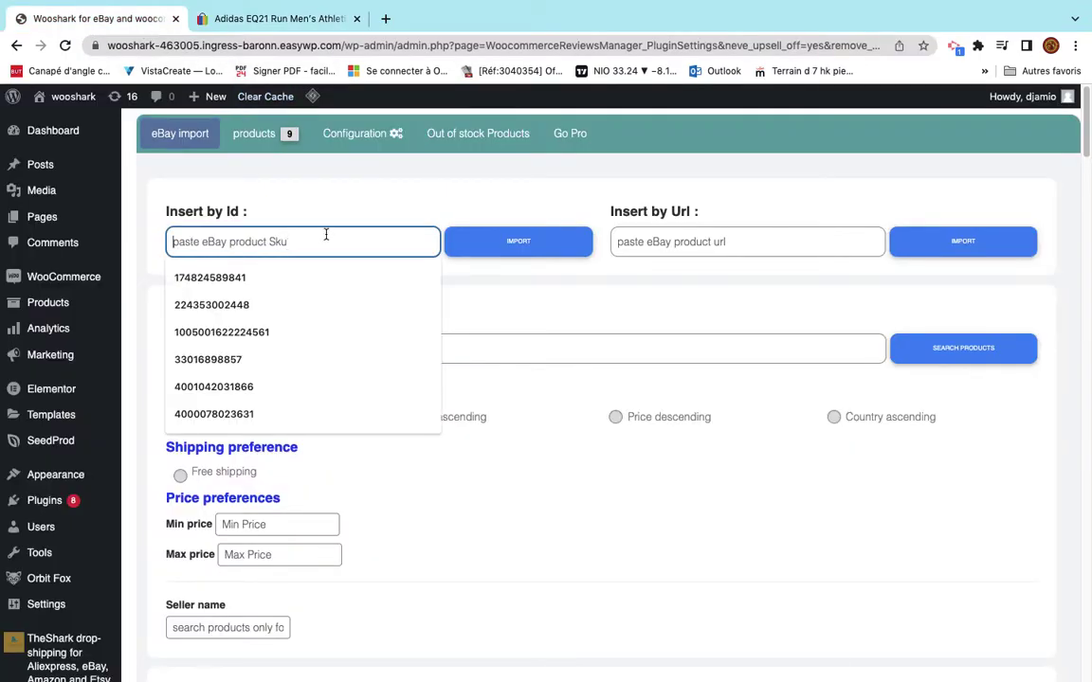
key("super+v")
left_click(458, 244)
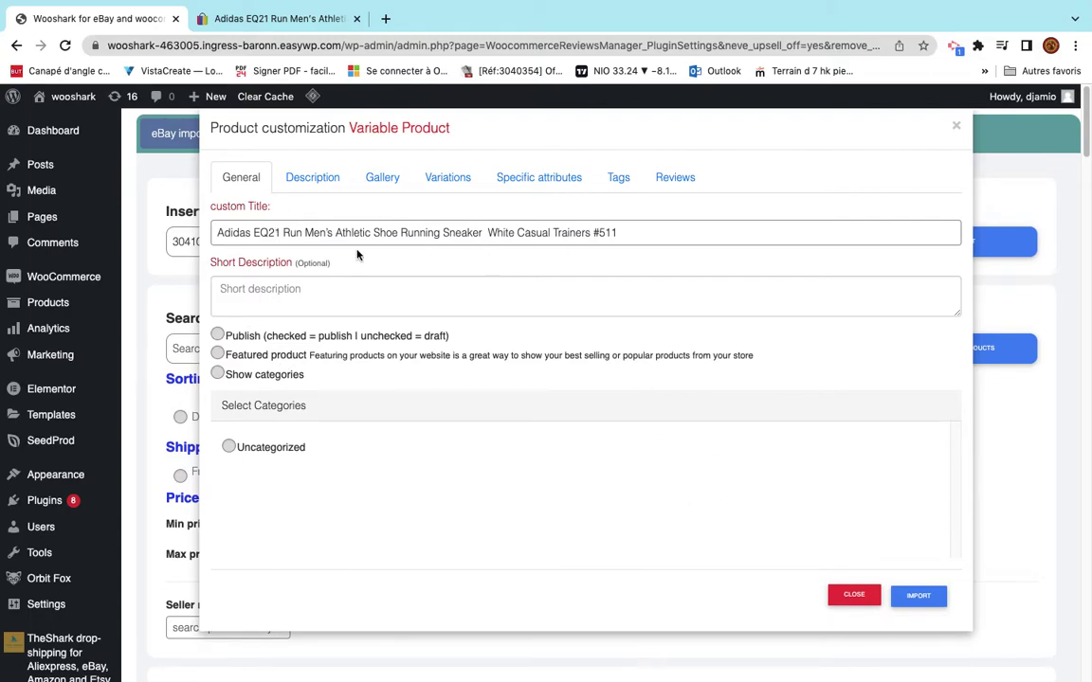
Shorten the product's custom title to "Adidas EQ21 Run Men's Athletic Shoe Running Sneake".
left_click_drag(478, 233, 739, 239)
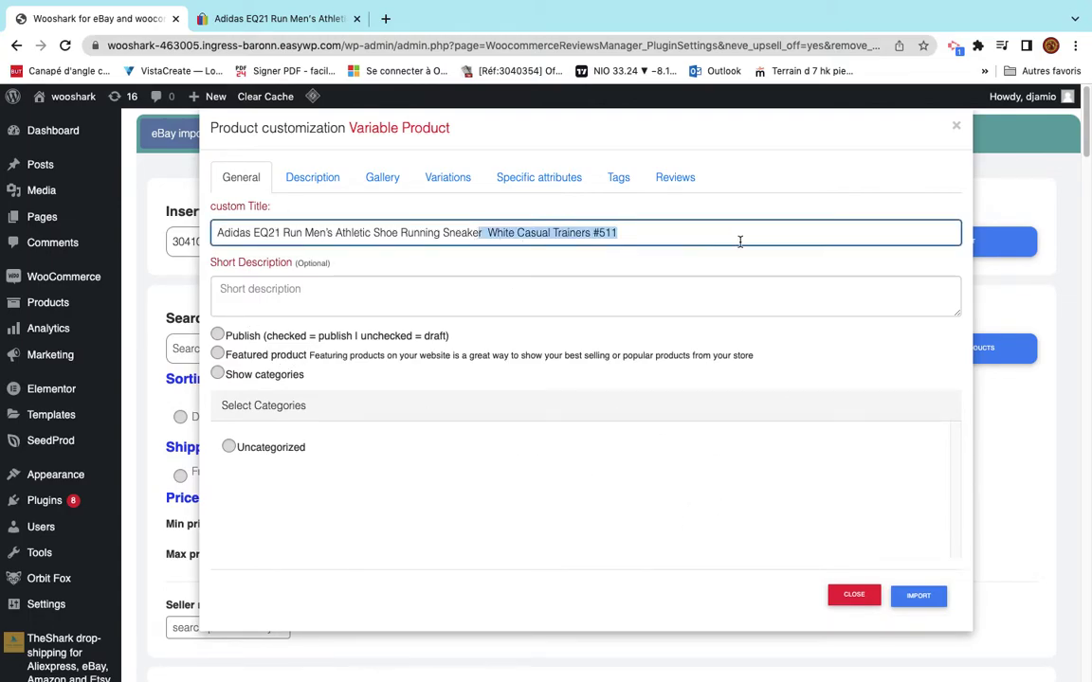
key("BackSpace")
type("White Casual Trainers #511")
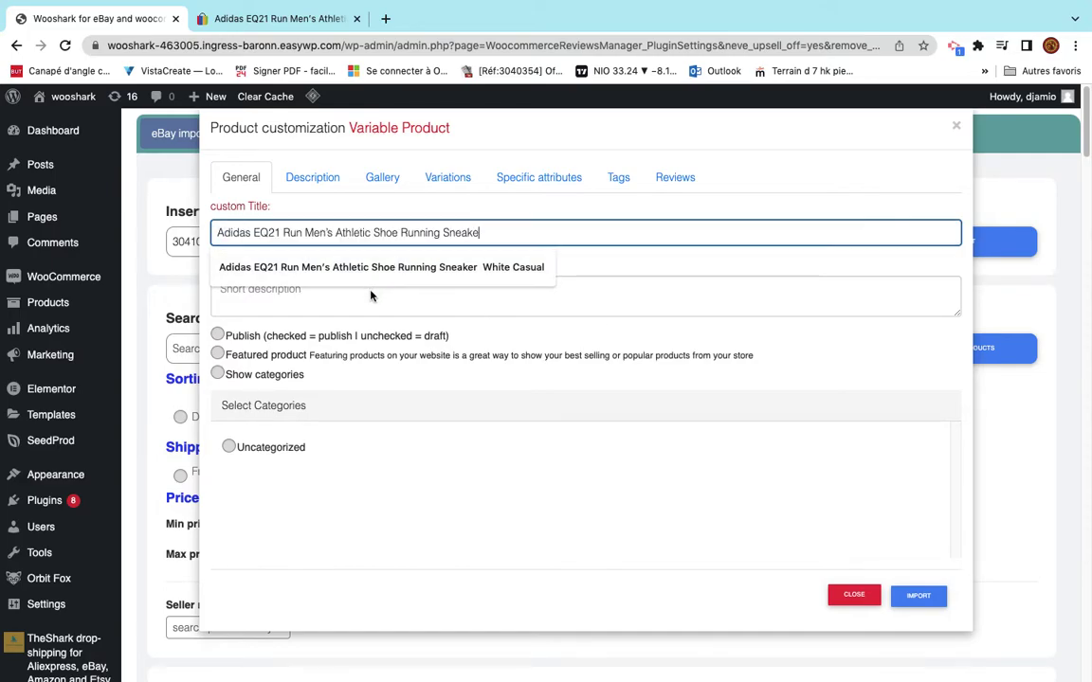
Enter "short description" as the product's short description and enable the Publish and Featured product options.
left_click(364, 292)
key("super+v")
double_click(311, 293)
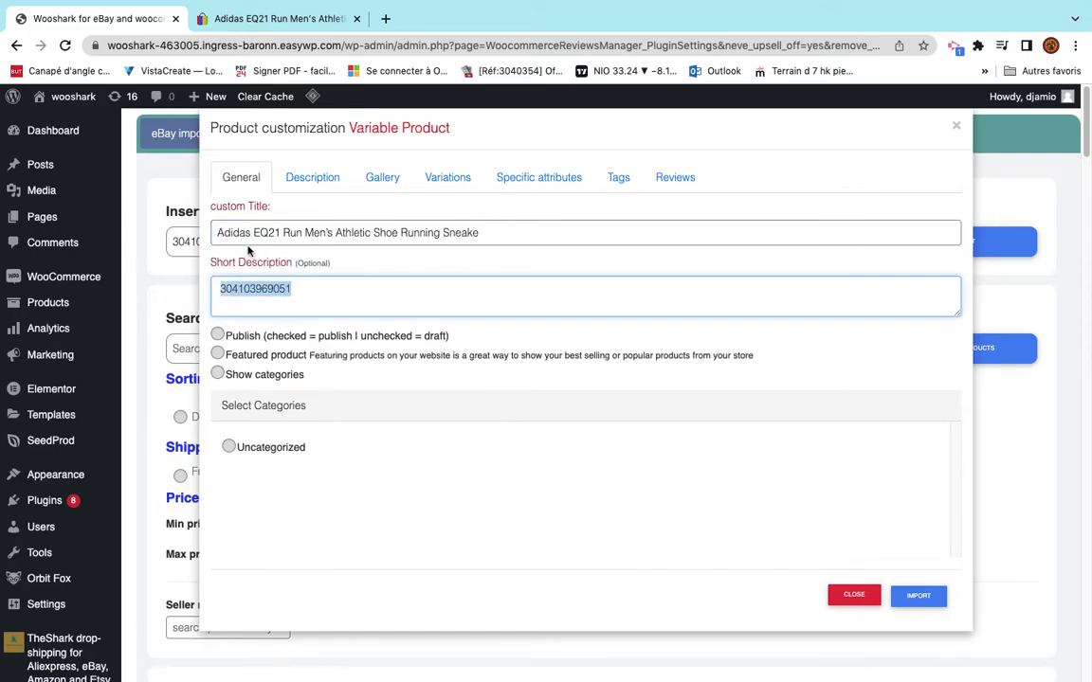
left_click(251, 237)
left_click(267, 303)
type("sh")
key("super+a")
key("BackSpace")
type("sho")
left_click(218, 335)
left_click(268, 358)
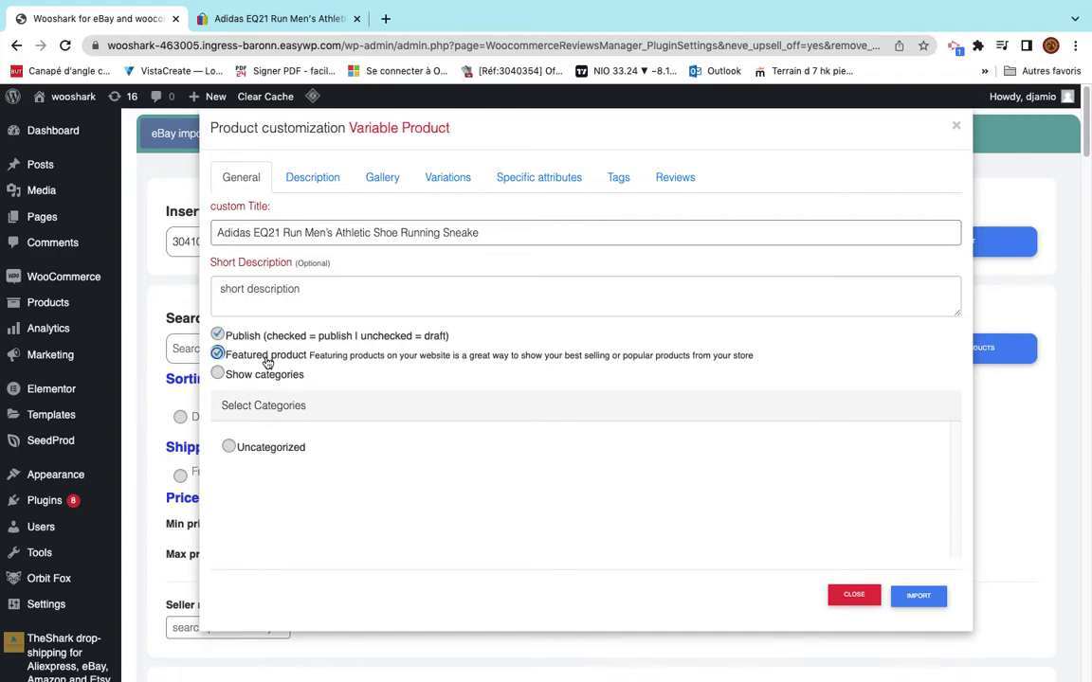
Select the Uncategorized category, and delete the International Shipping and Appreciation sections from the product description.
left_click(251, 460)
left_click(312, 179)
scroll(417, 420, "down", 2)
scroll(417, 420, "down", 3)
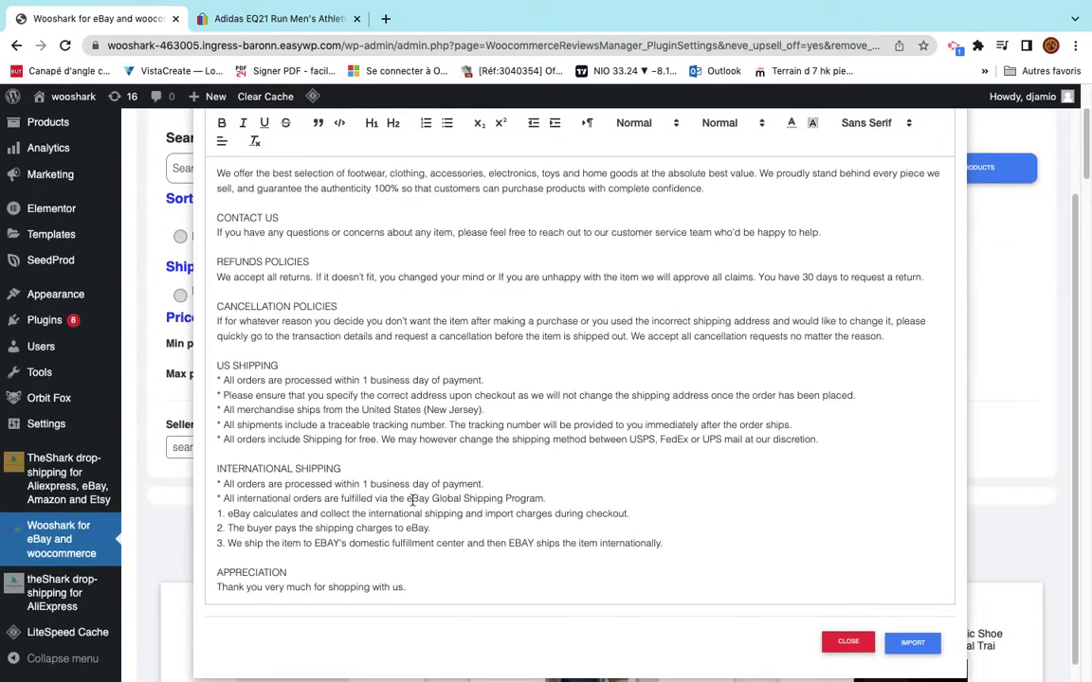
left_click_drag(383, 556, 189, 462)
key("BackSpace")
left_click_drag(405, 569, 210, 539)
key("BackSpace")
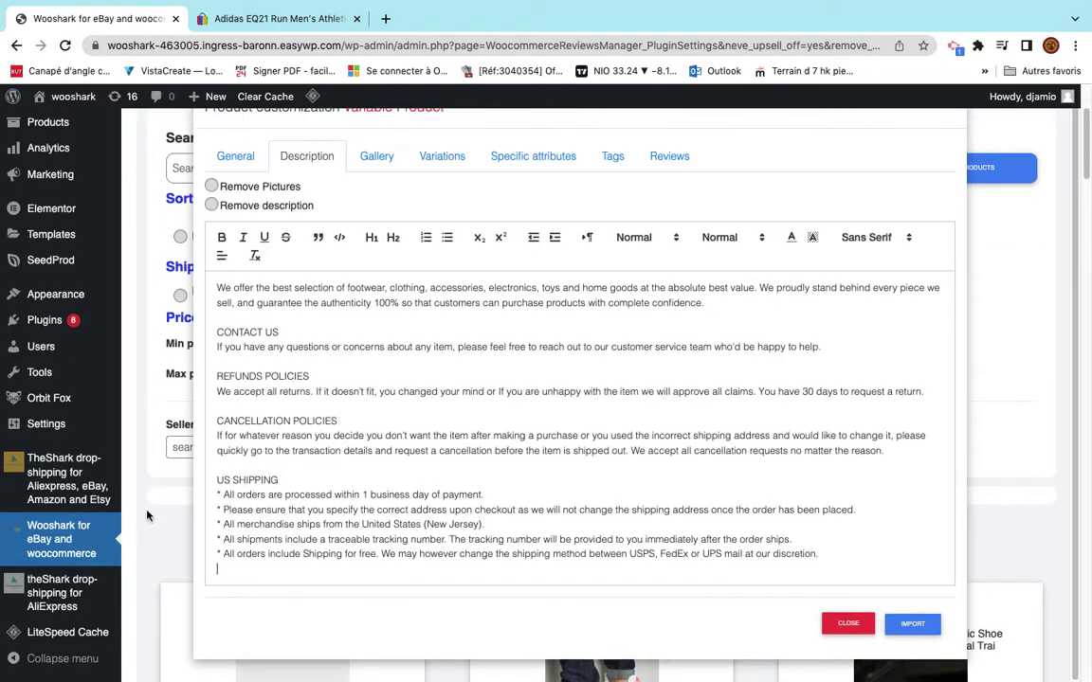
Examine the product's gallery images and the list of its shoe size variations.
left_click(392, 166)
left_click(292, 390)
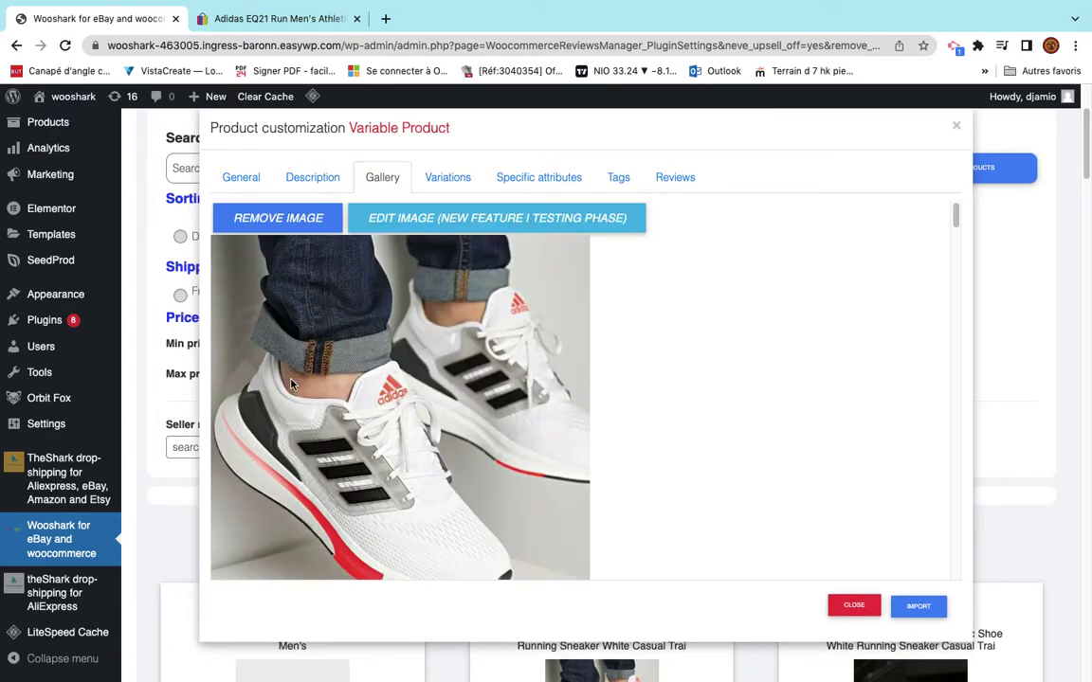
scroll(292, 384, "down", 10)
scroll(282, 313, "down", 8)
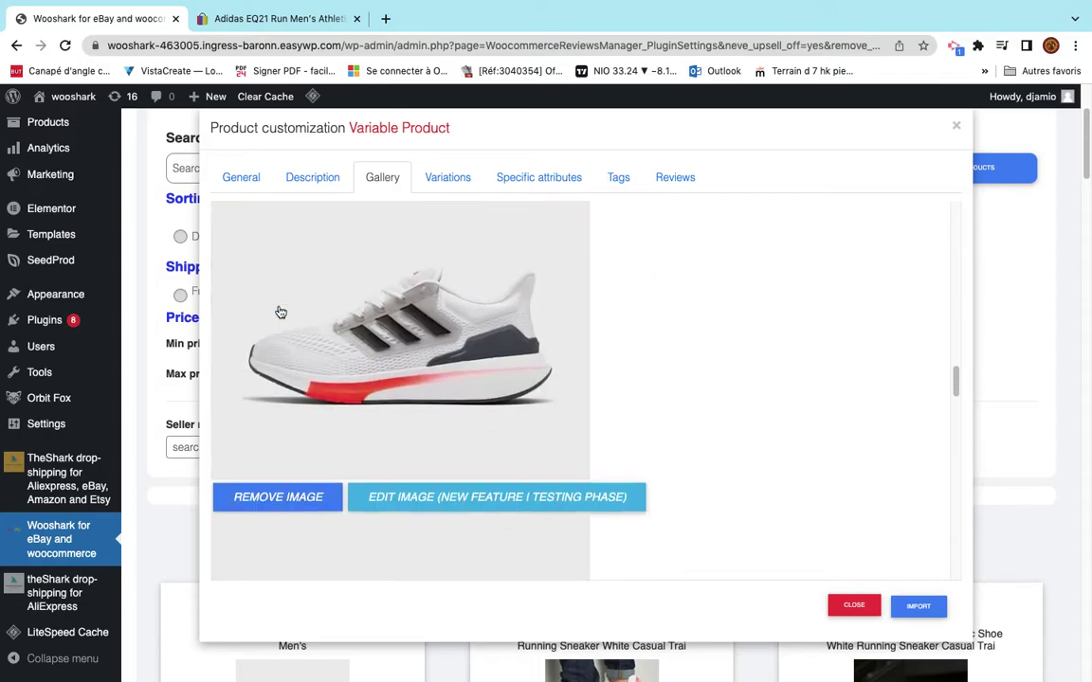
scroll(281, 313, "down", 2)
left_click(444, 175)
scroll(489, 359, "down", 3)
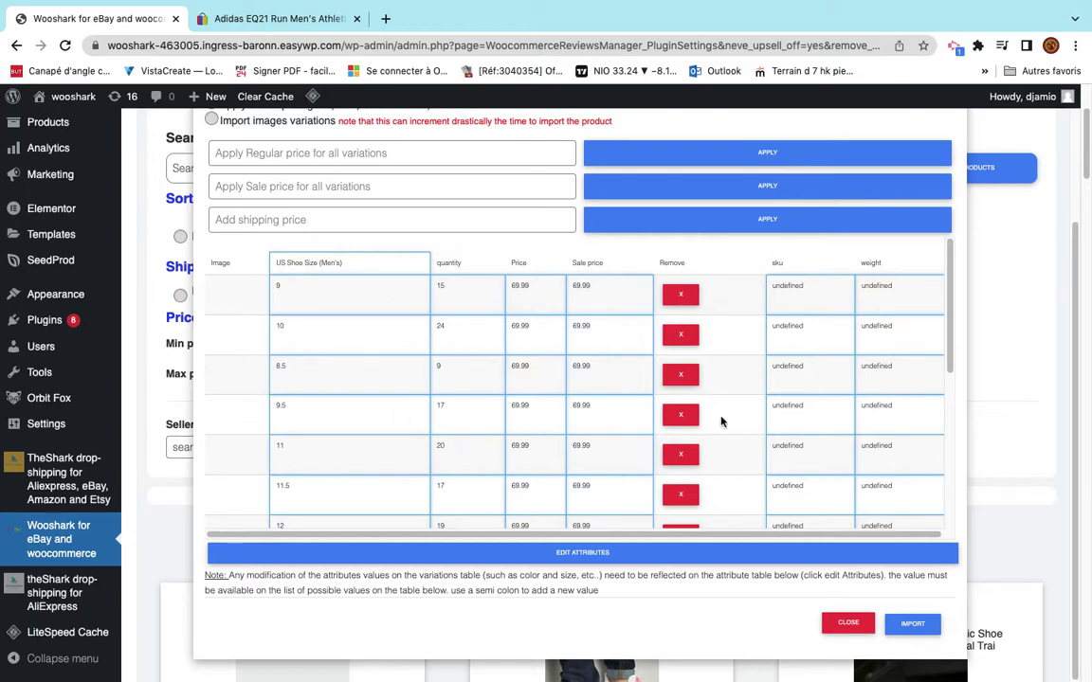
scroll(503, 464, "down", 5)
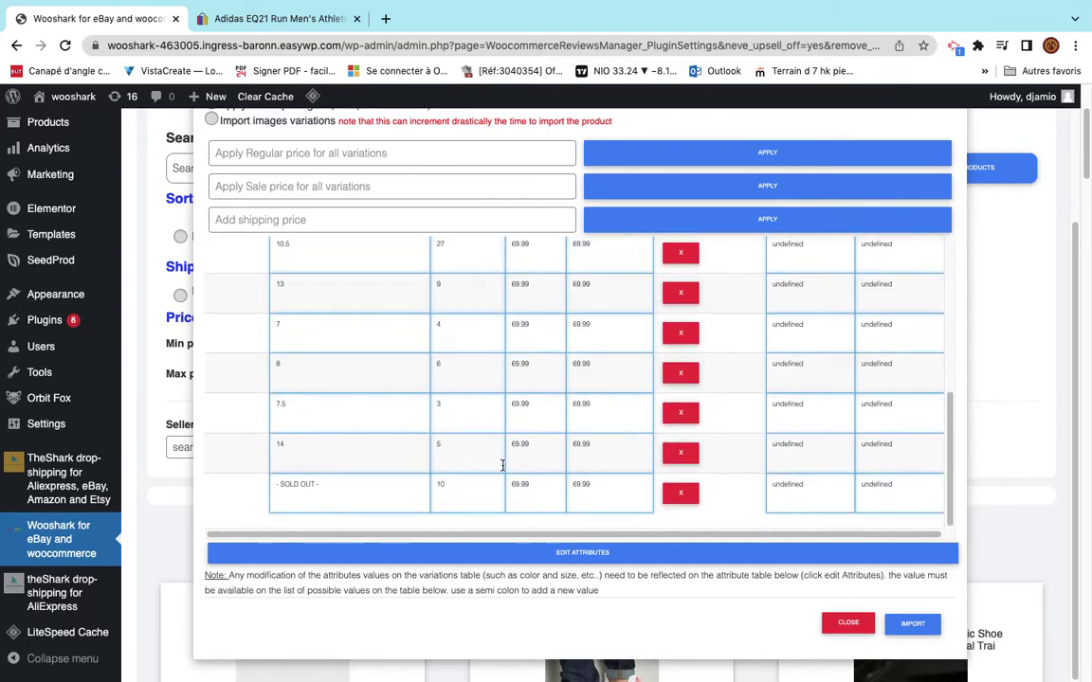
scroll(891, 351, "up", 2)
scroll(891, 351, "up", 3)
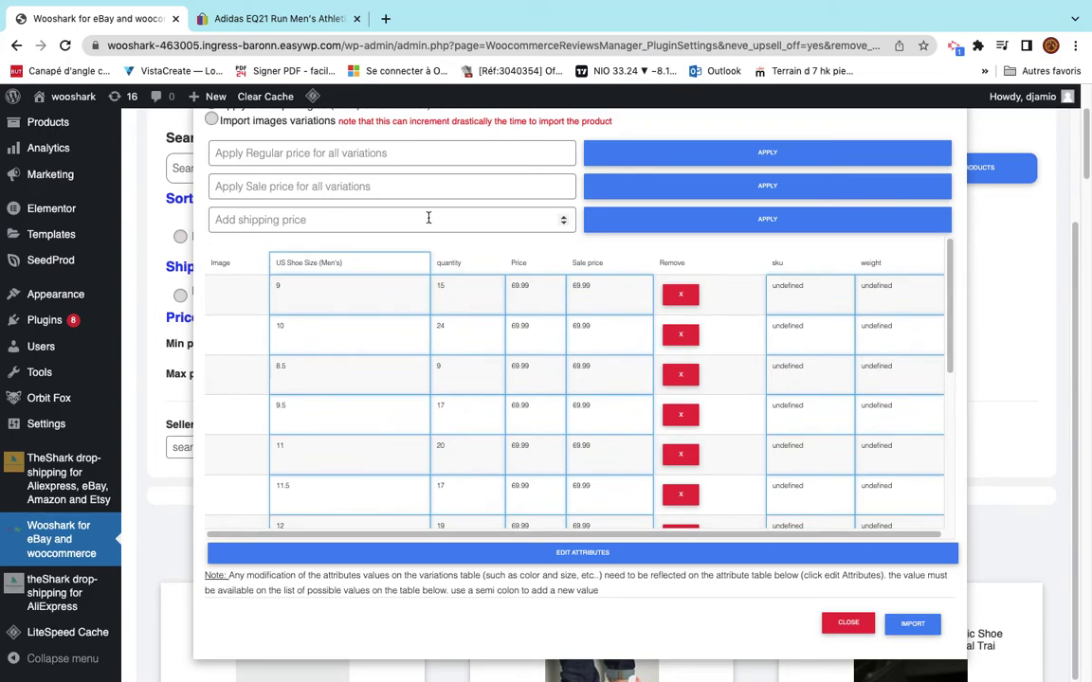
Apply a regular price of 90 and a sale price of 80 to all variations.
left_click(353, 155)
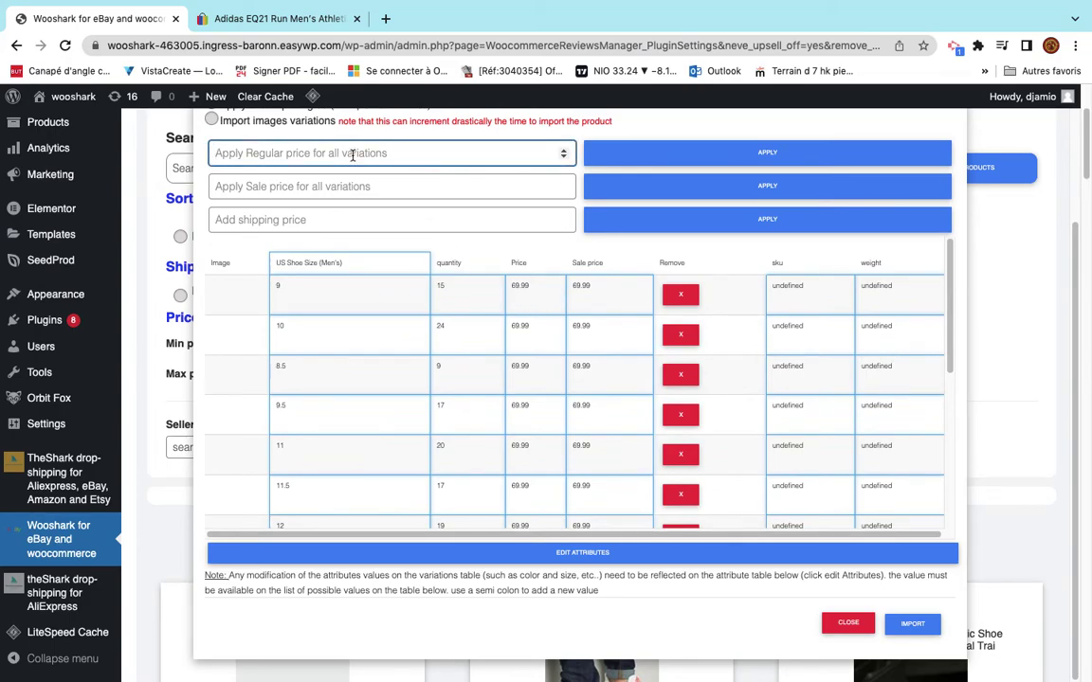
type("90")
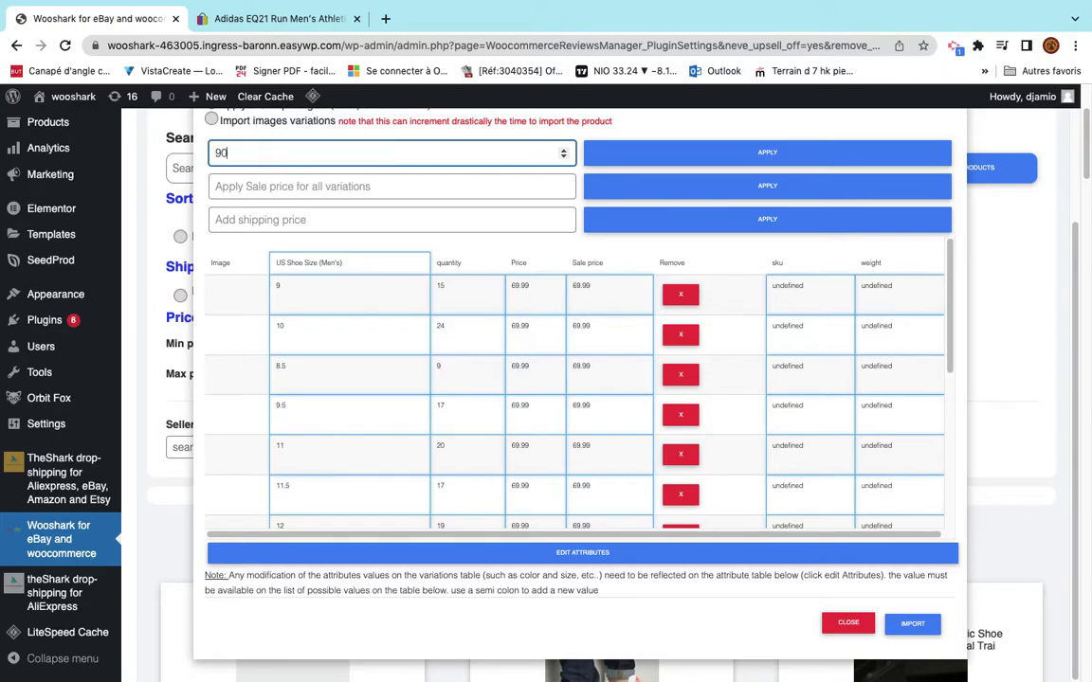
left_click(695, 166)
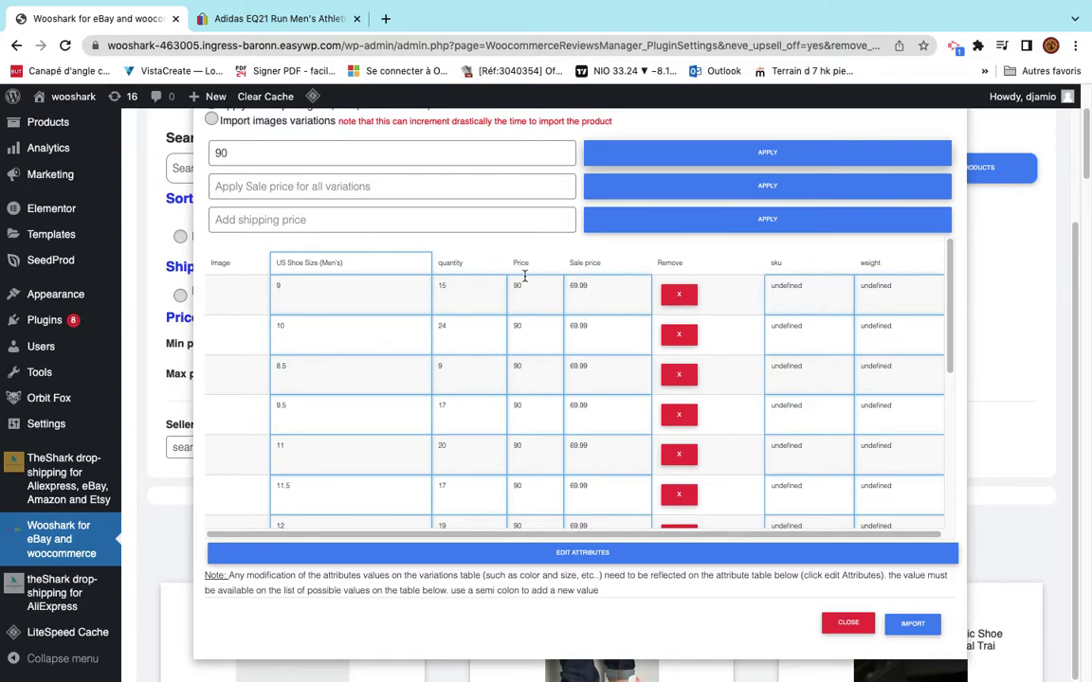
left_click(321, 185)
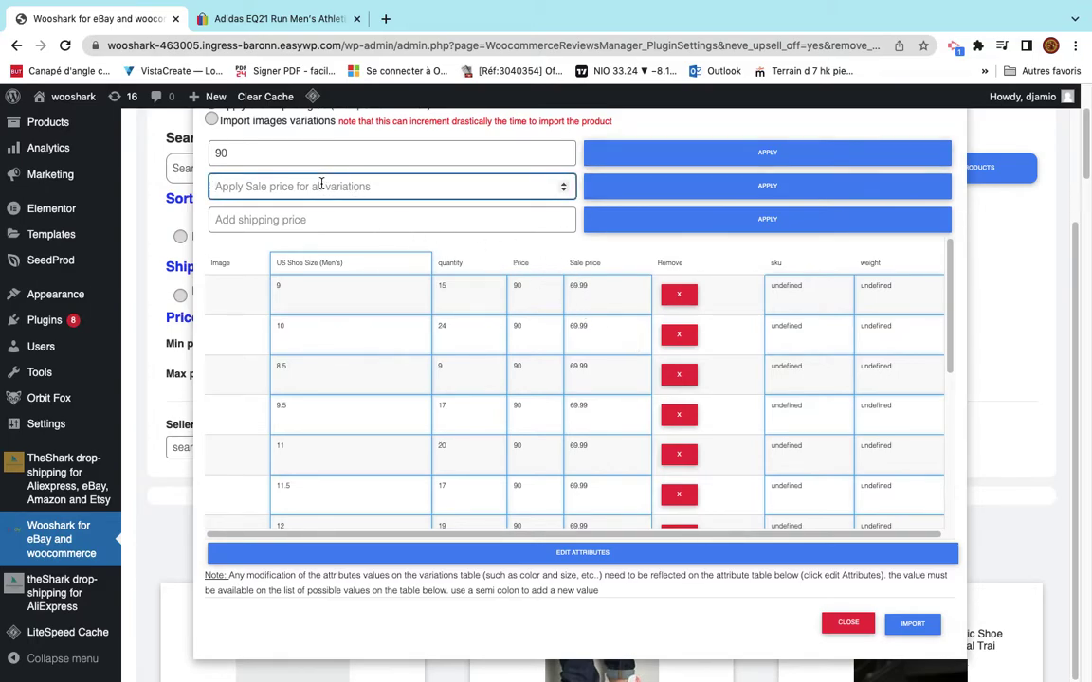
type("80")
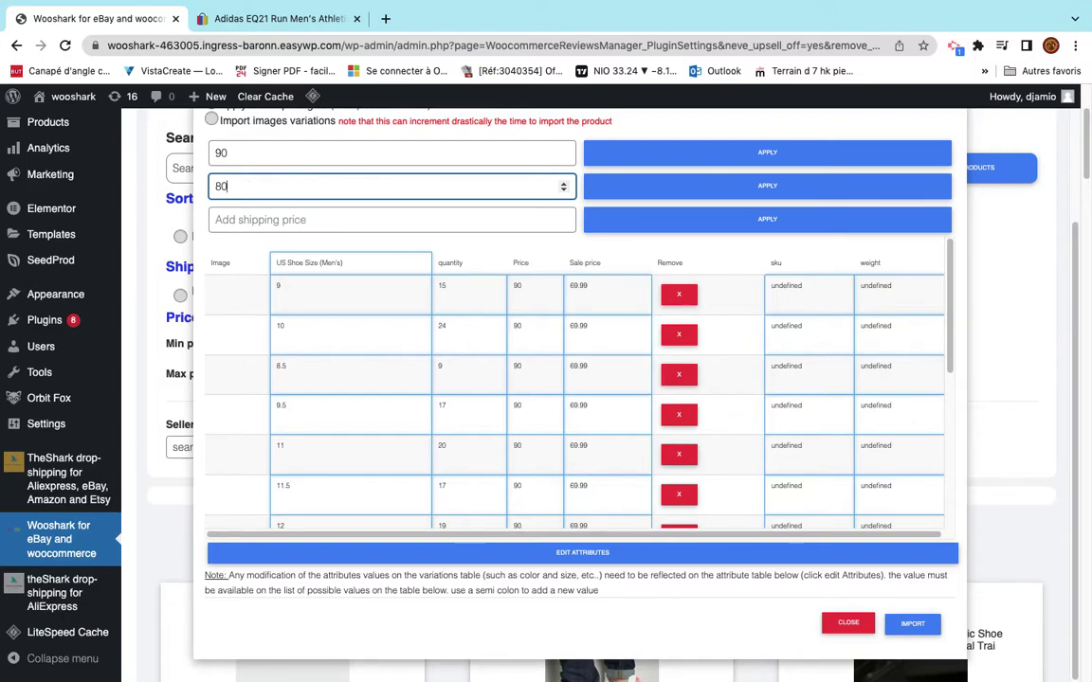
left_click(654, 185)
Add a shipping price of 4 to all variations.
left_click(438, 229)
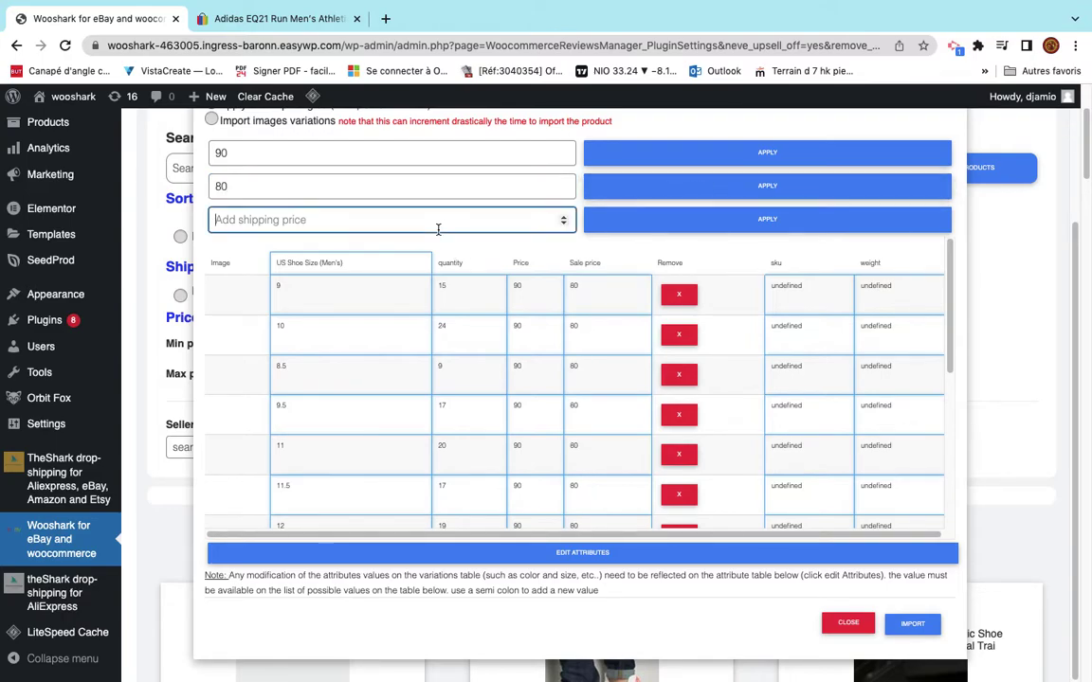
type("4")
left_click(786, 219)
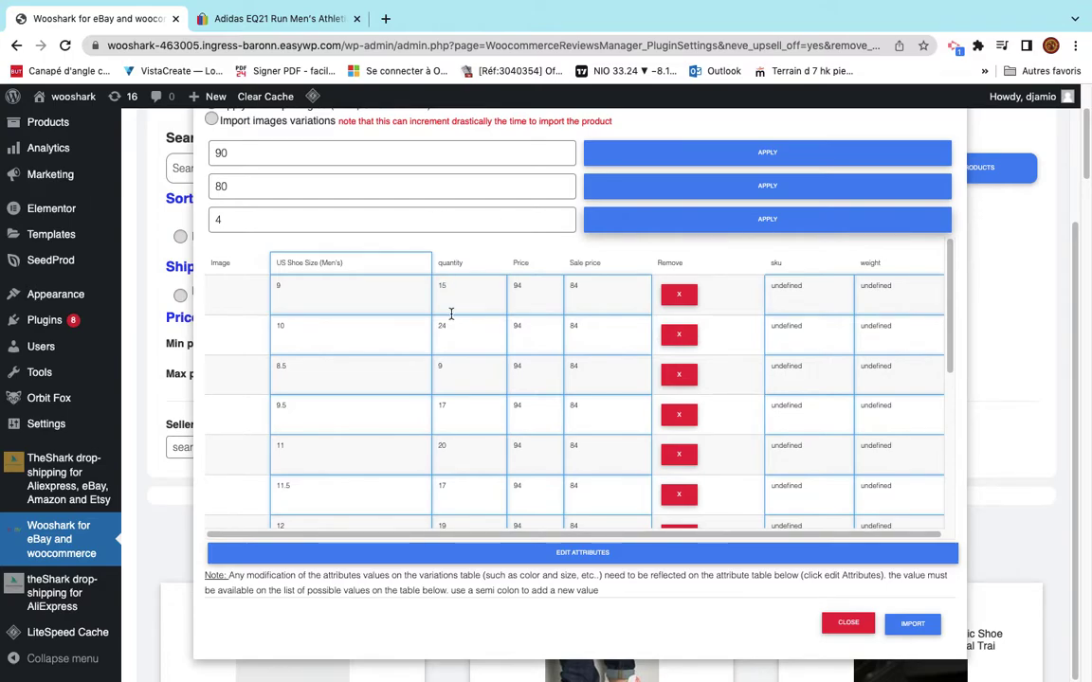
Show the editable attributes of the variations and select the values of US Shoe Size (Men's).
scroll(451, 315, "down", 3)
left_click(575, 559)
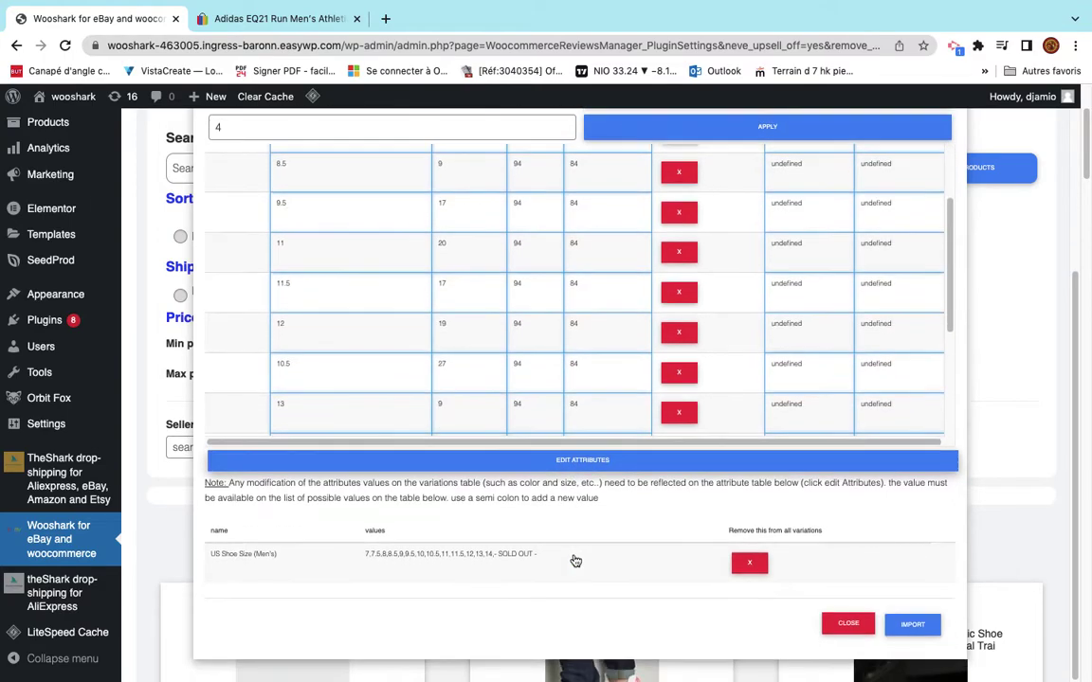
triple_click(447, 554)
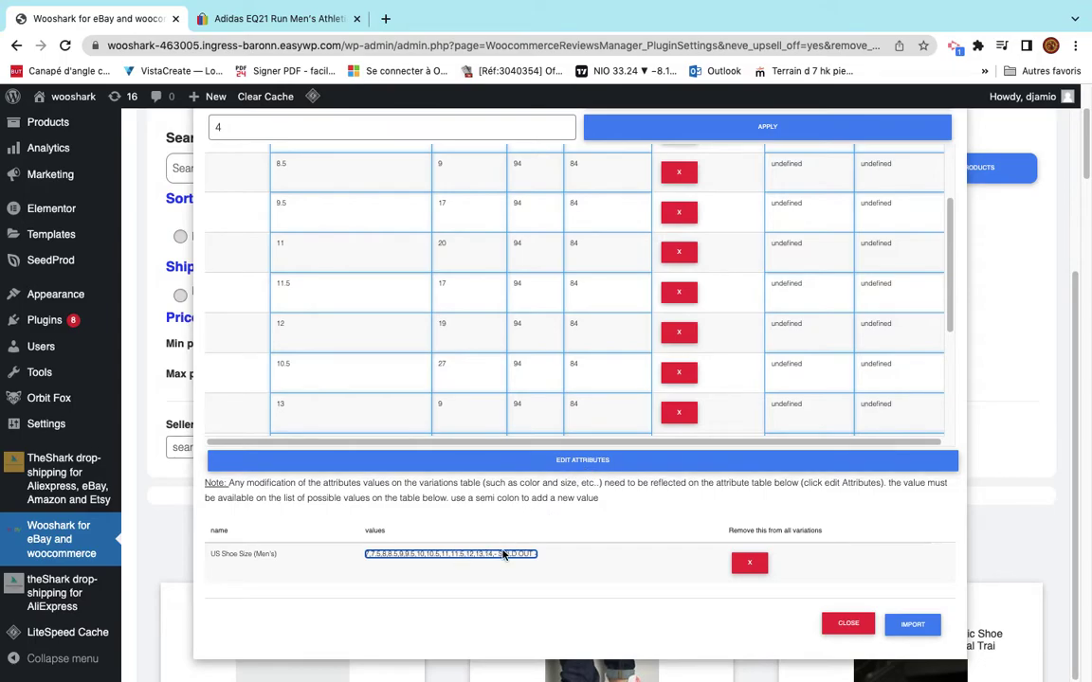
Remove the first ten specific attributes, from EU Shoe Size through Performance/Activity.
scroll(610, 537, "up", 5)
left_click(533, 175)
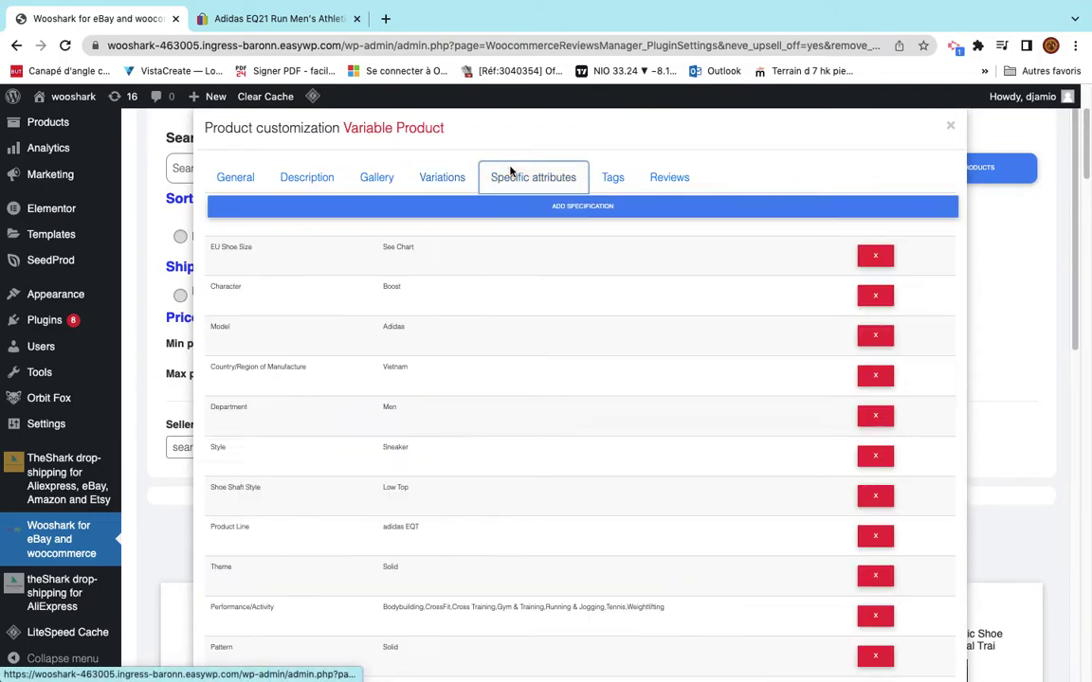
scroll(486, 427, "down", 1)
scroll(487, 427, "down", 1)
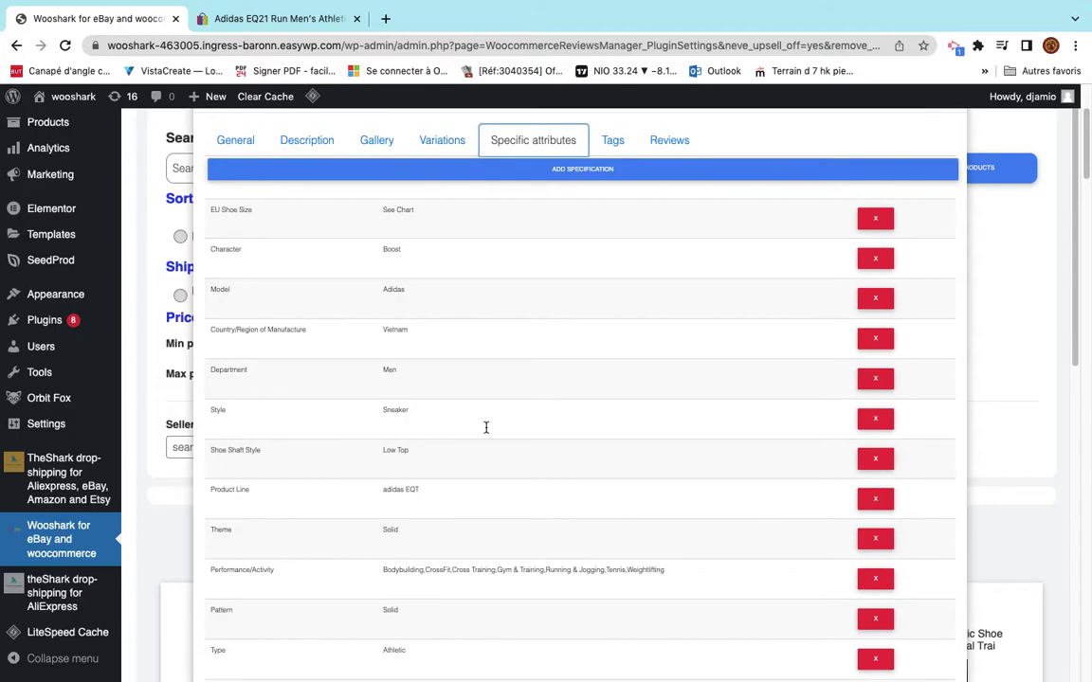
left_click(880, 228)
left_click(881, 228)
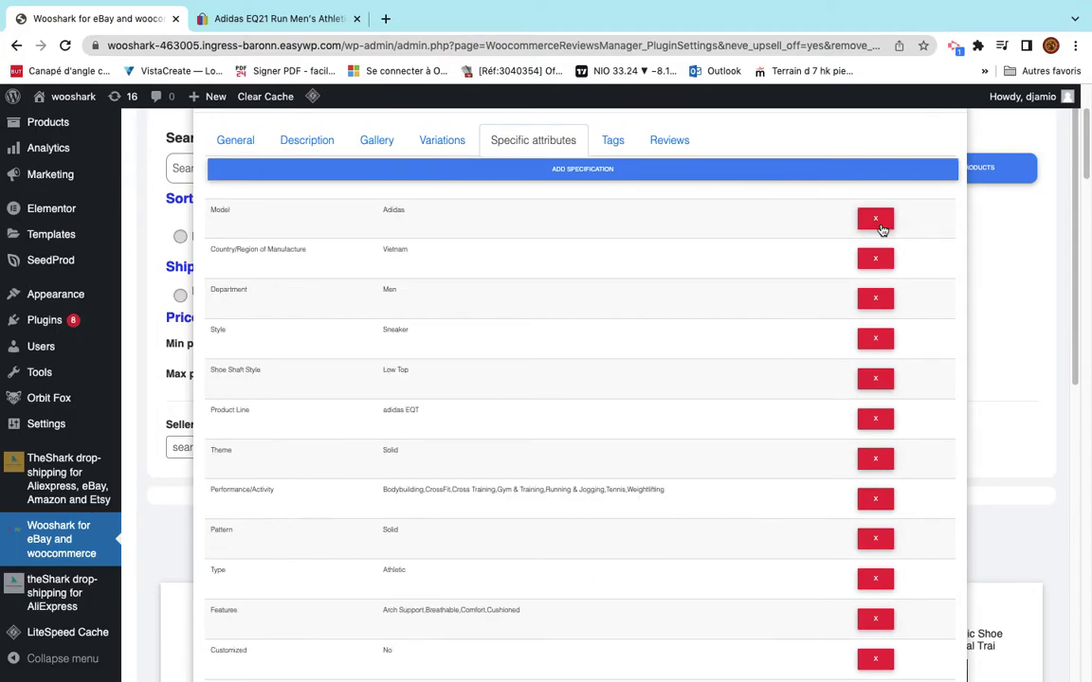
left_click(880, 227)
left_click(881, 227)
left_click(876, 228)
left_click(877, 227)
left_click(877, 227)
left_click(880, 228)
left_click(881, 227)
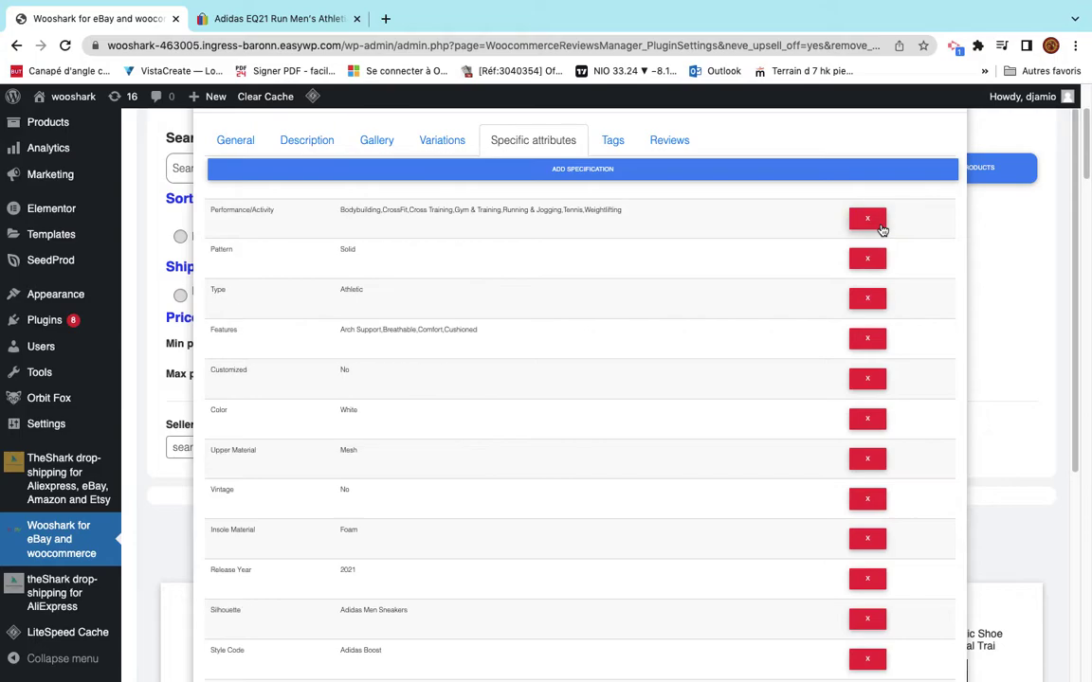
left_click(881, 227)
Add a specification with "qsdqsd" as both its name and its value.
left_click(585, 173)
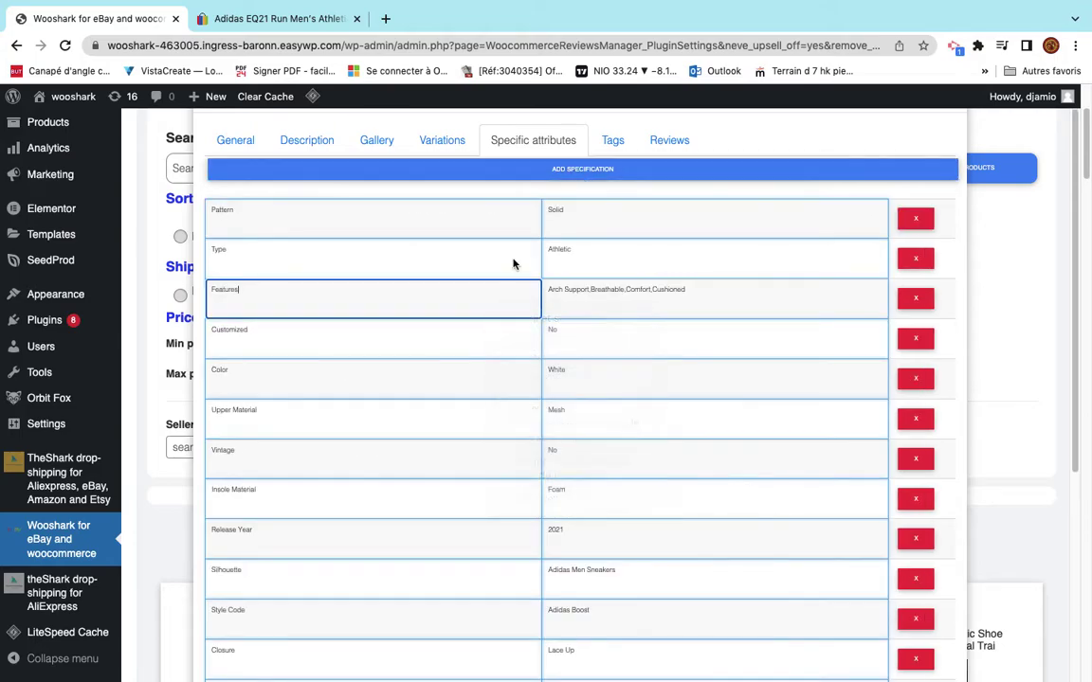
scroll(512, 263, "down", 5)
left_click(384, 550)
type("qsdqsd")
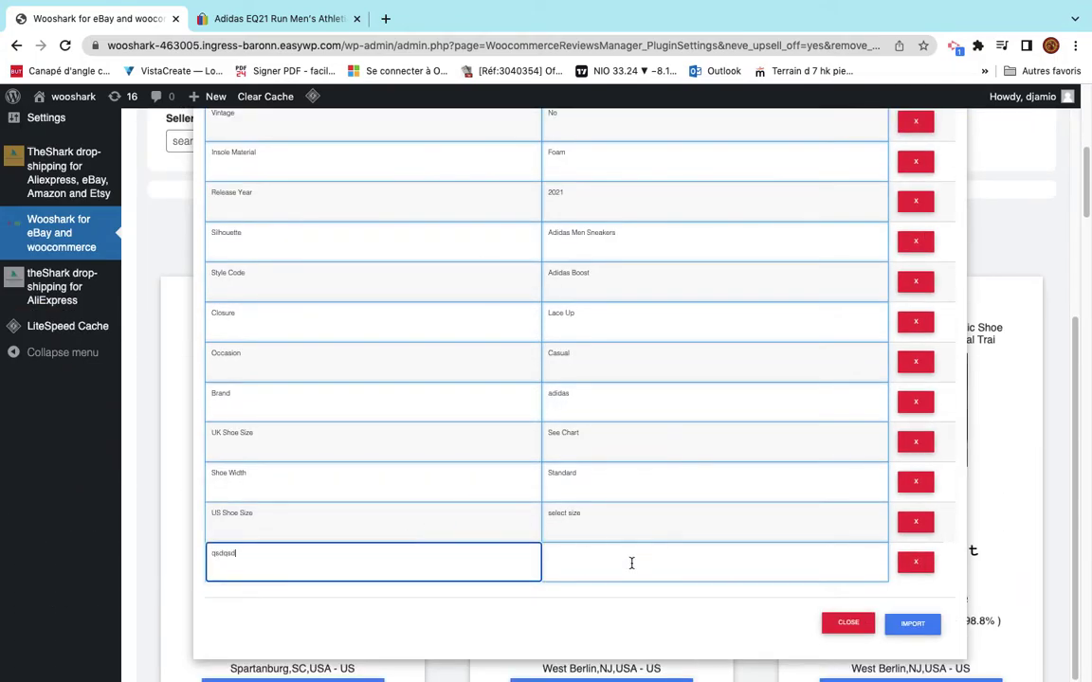
left_click(632, 563)
type("qsdqsd")
Clear the value of the Features attribute.
scroll(626, 408, "up", 5)
triple_click(599, 325)
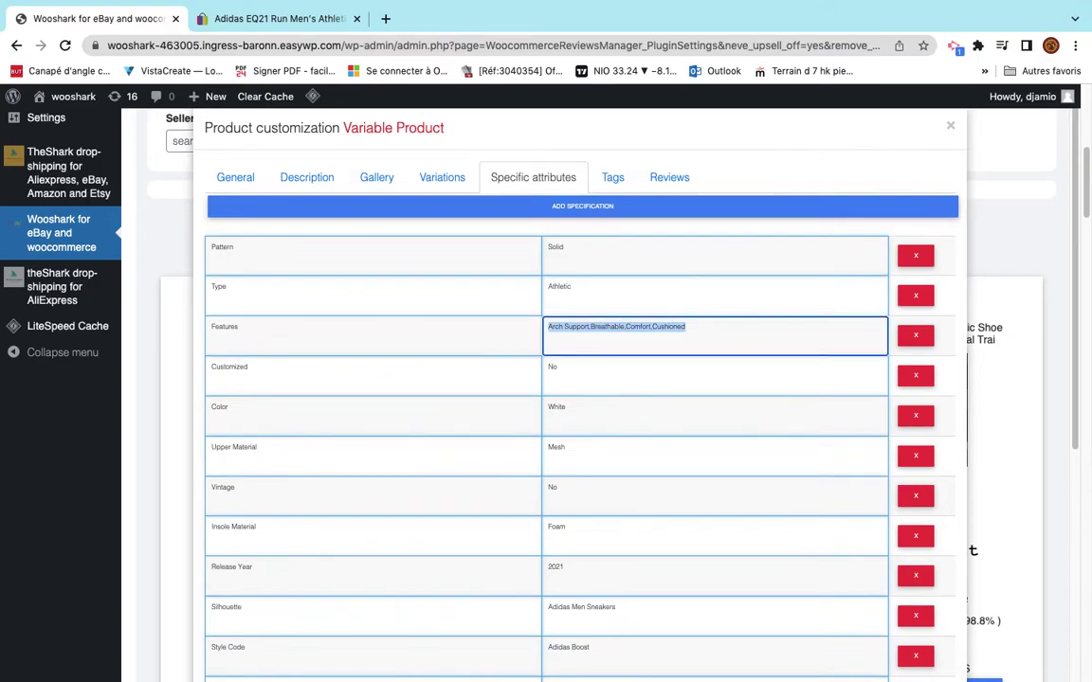
key("BackSpace")
Add the tags "shoes" and "cool" to the product.
left_click(618, 177)
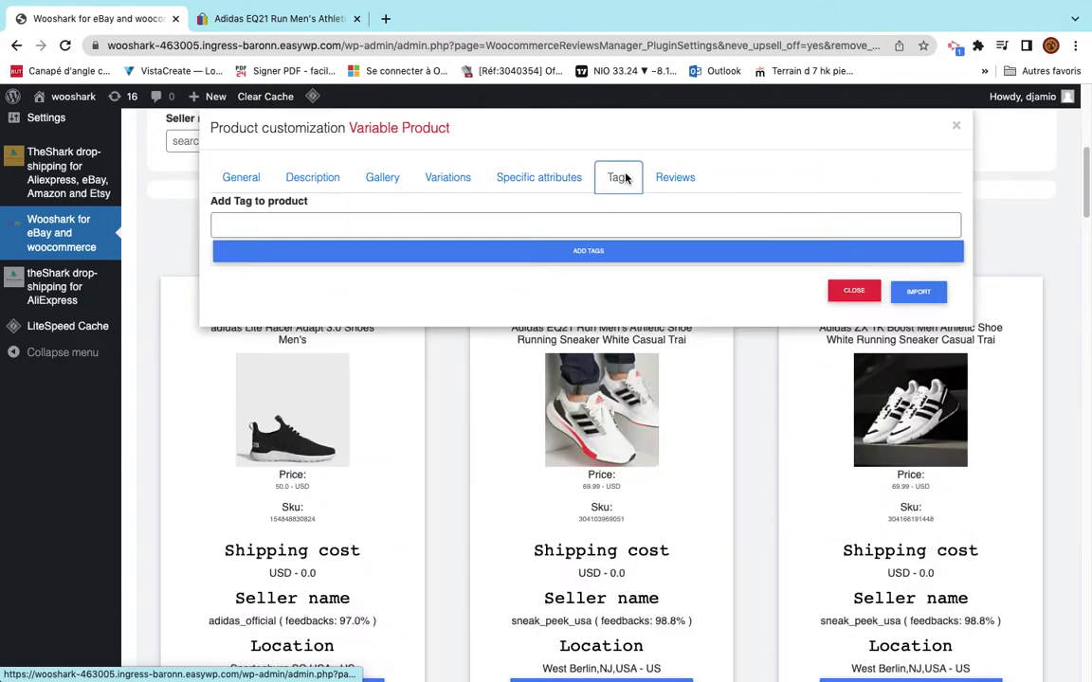
left_click(453, 219)
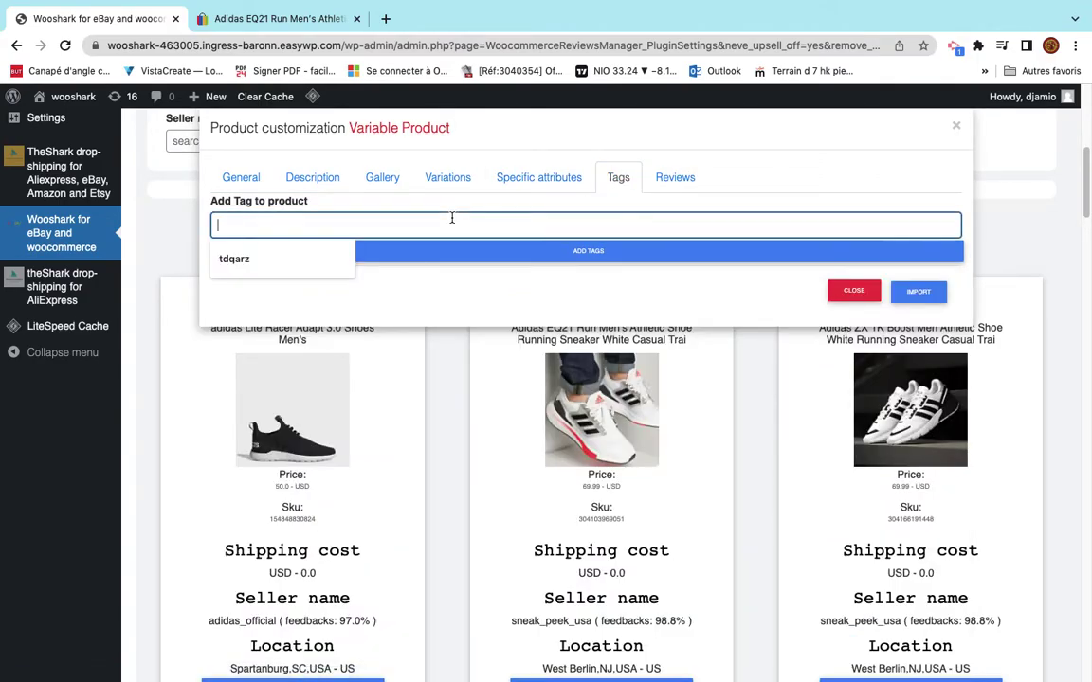
type("shoe")
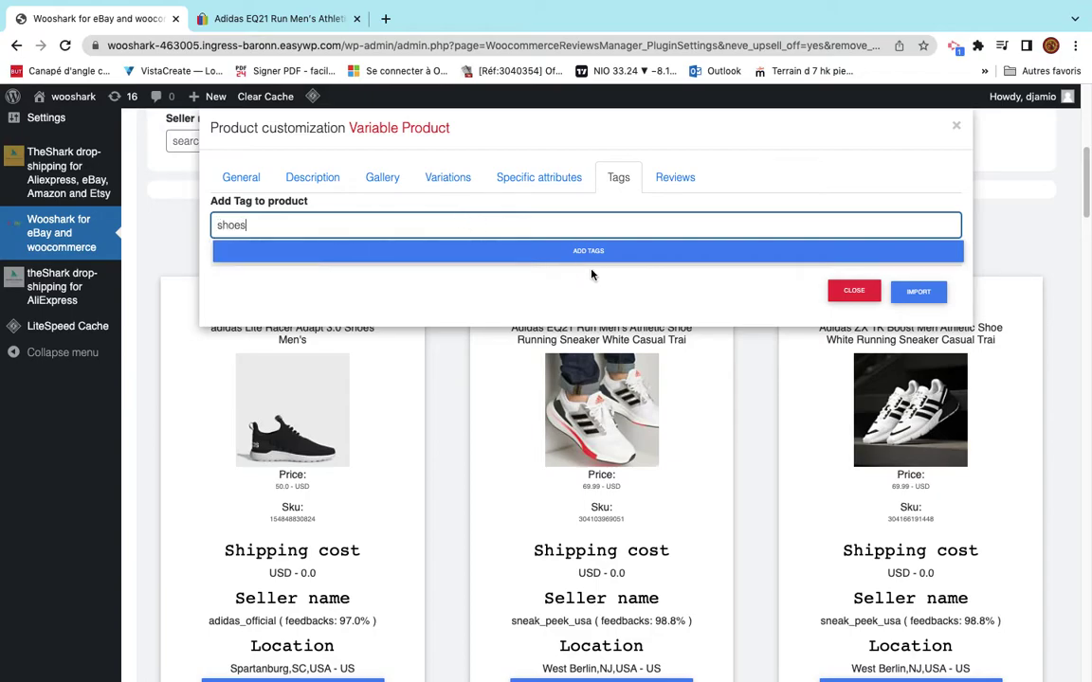
type("s")
left_click(599, 252)
left_click(486, 227)
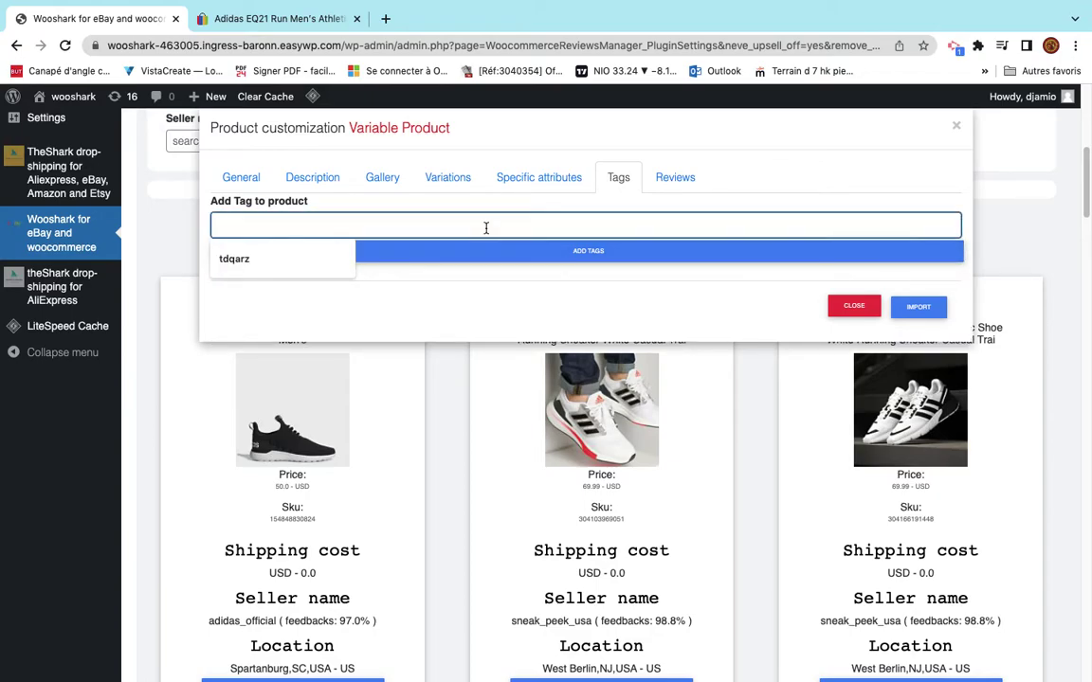
type("cool")
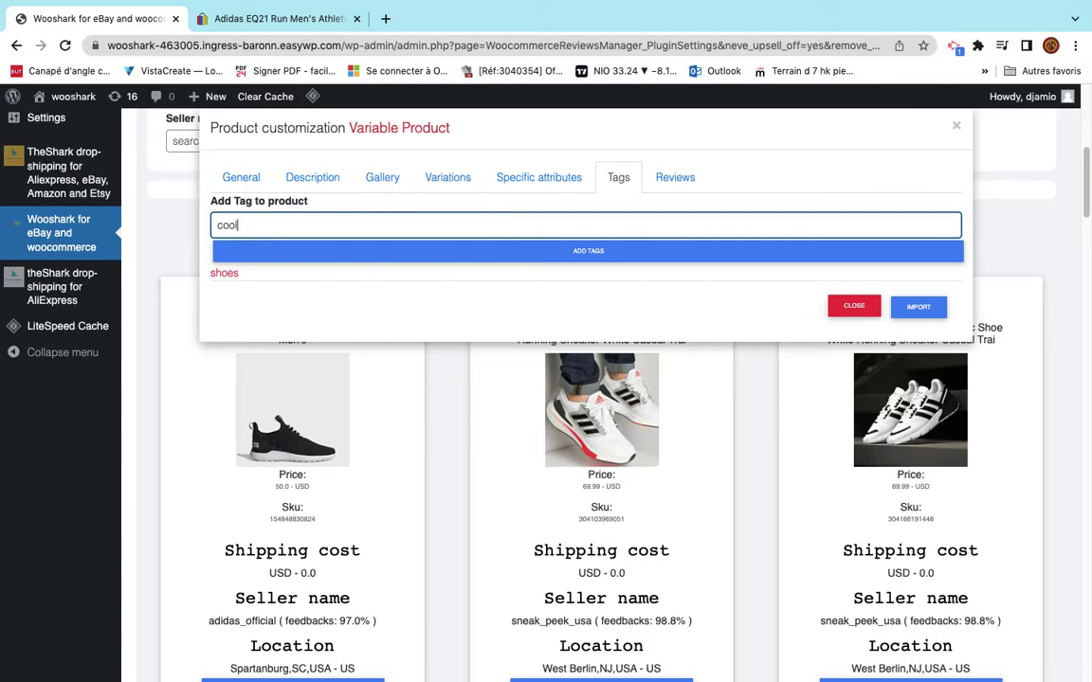
left_click(654, 252)
Add a product review starting with "this is cool pro" and try to import the customized product.
left_click(680, 182)
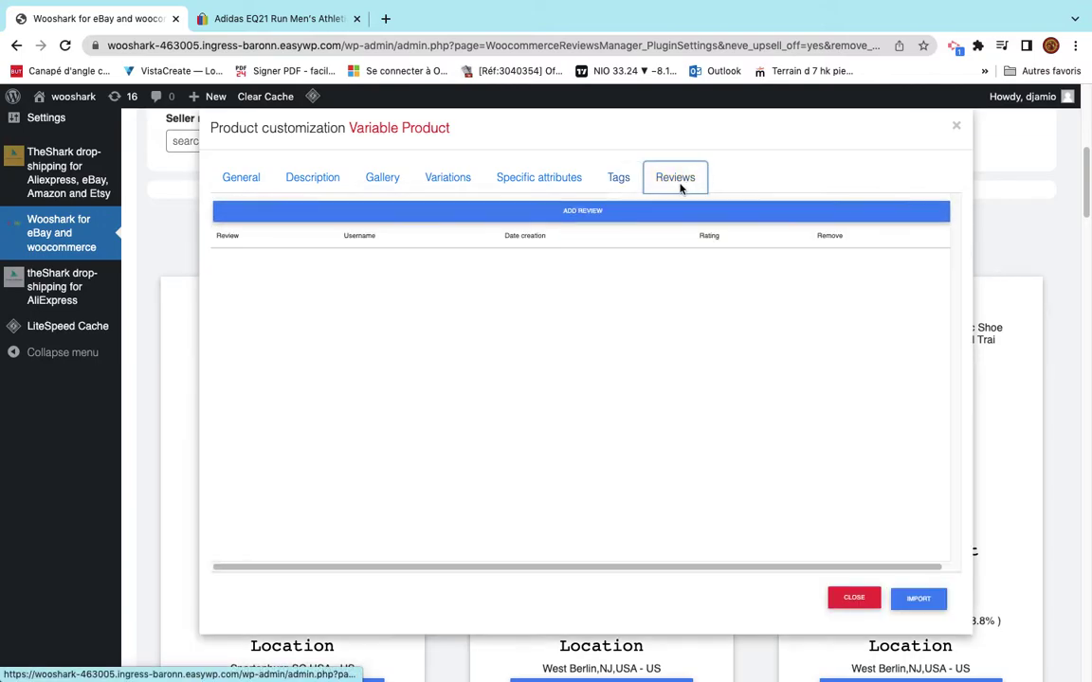
left_click(578, 210)
left_click(507, 252)
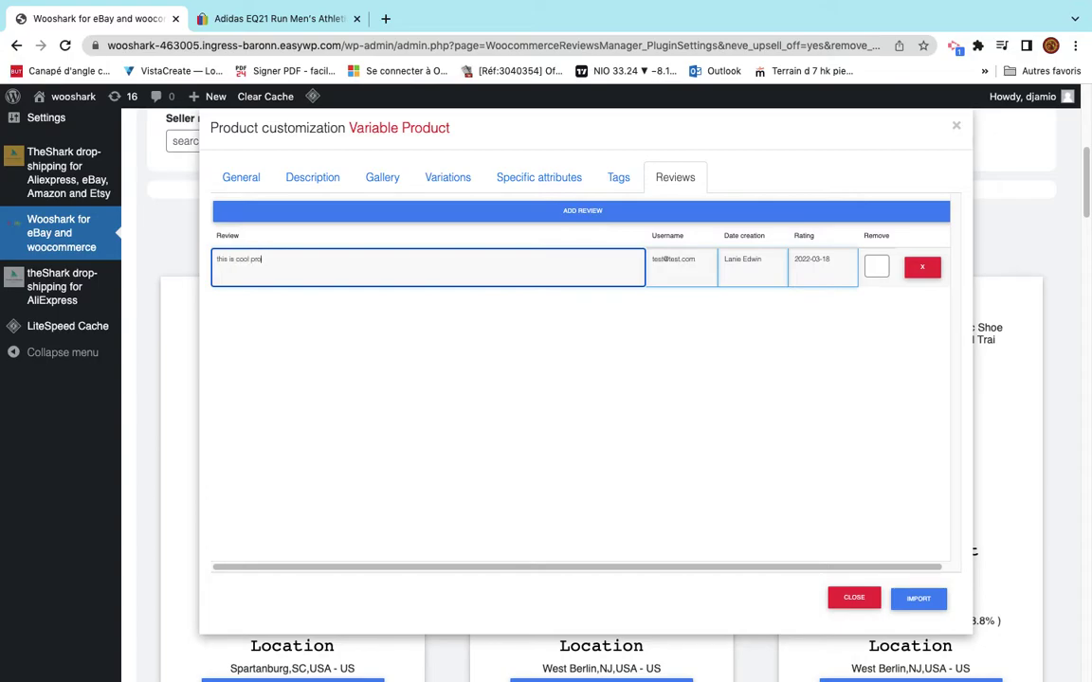
left_click(922, 601)
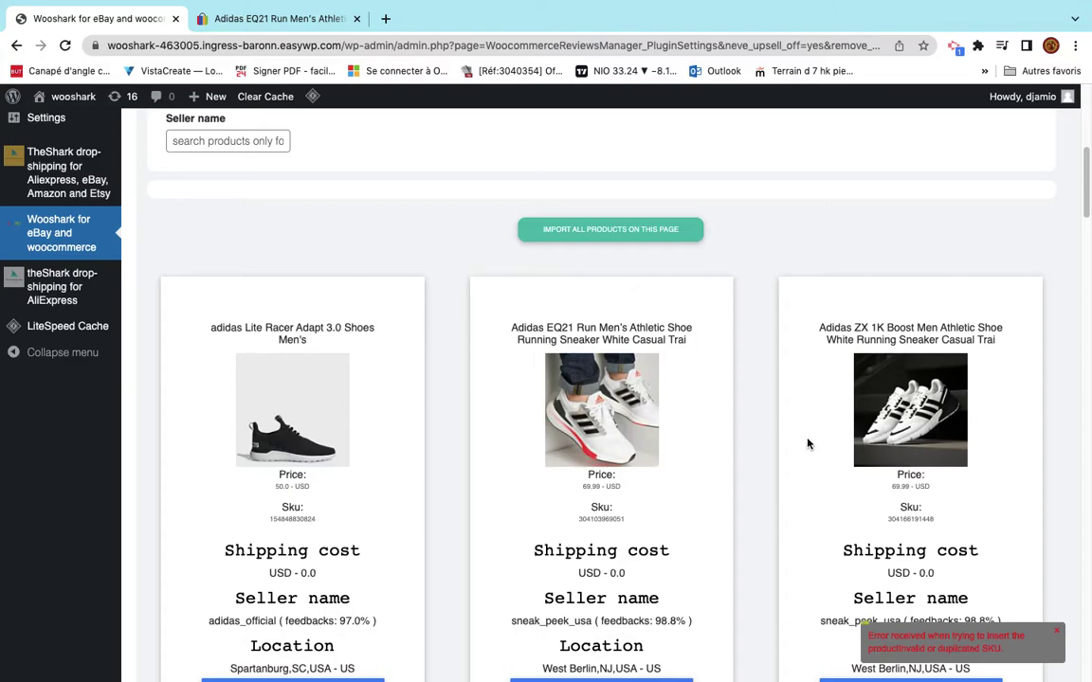
Return to the Adidas listing on eBay and open the Puma Softride Rrift Slip-On Bold shoe from the seller's sponsored items.
scroll(808, 444, "down", 2)
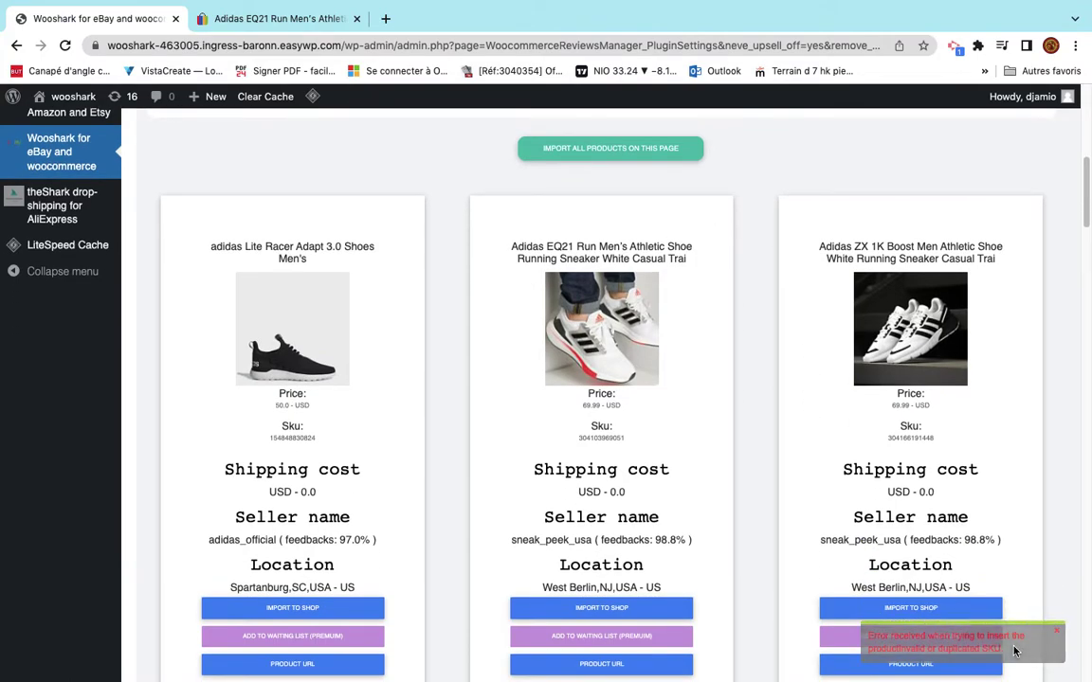
scroll(695, 449, "up", 5)
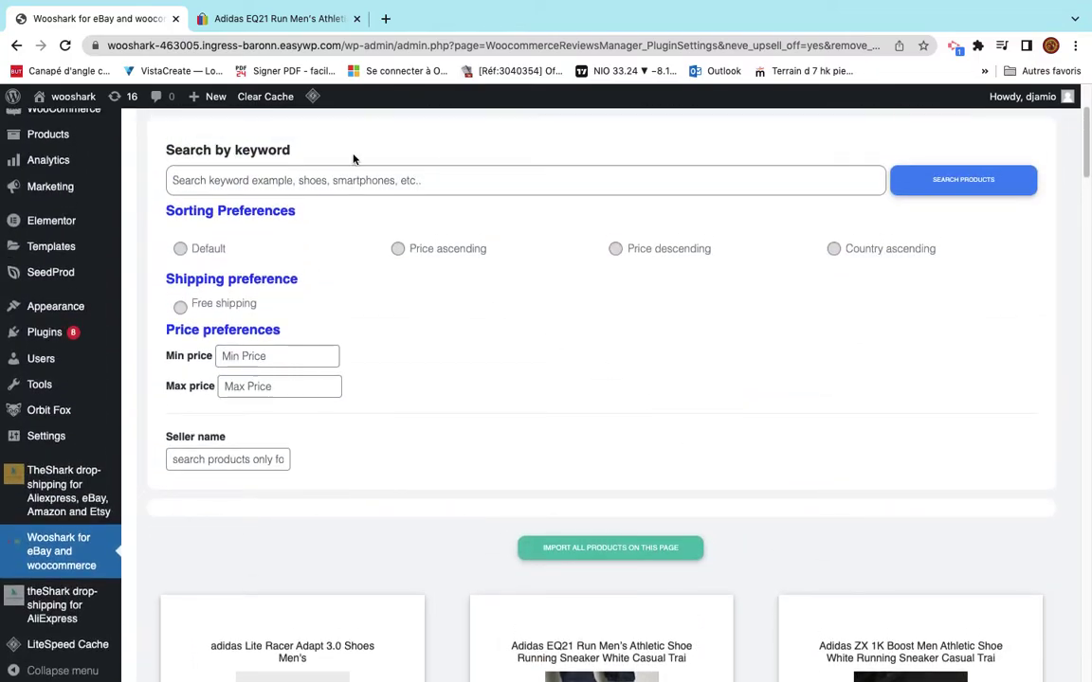
key("ctrl+Tab")
scroll(482, 398, "down", 10)
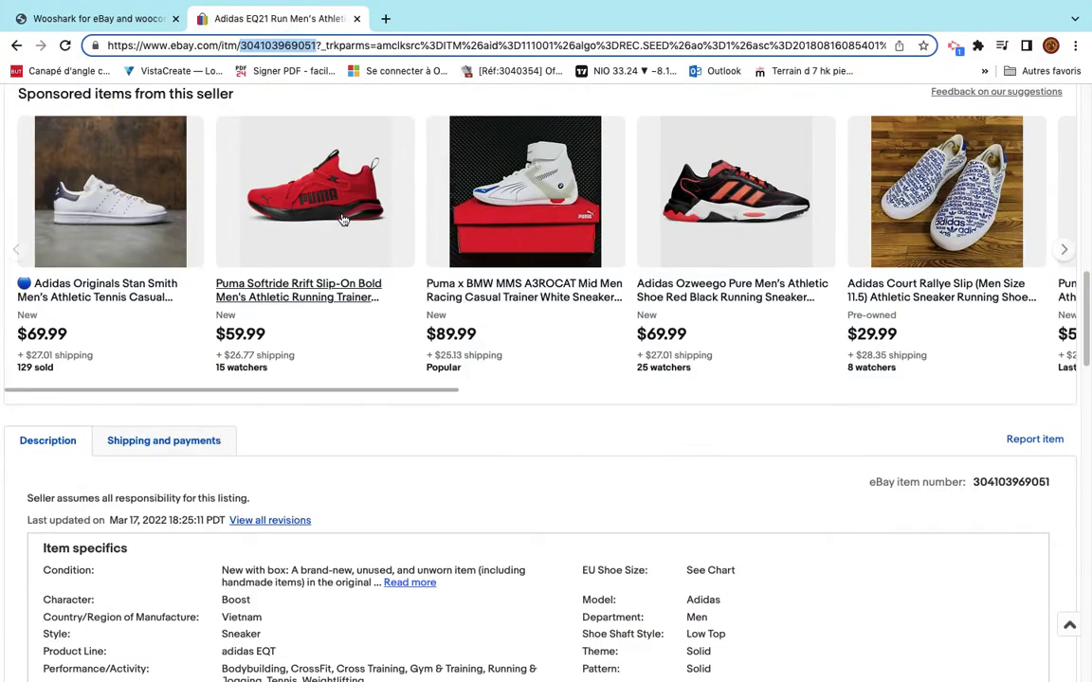
left_click(344, 220)
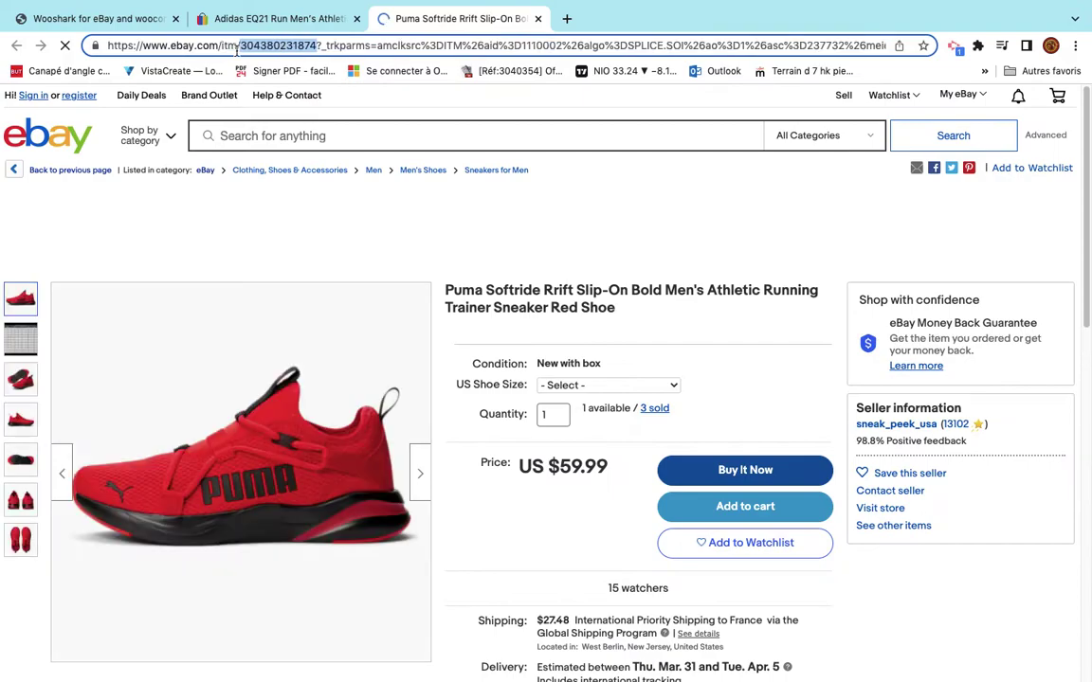
key("ctrl+1")
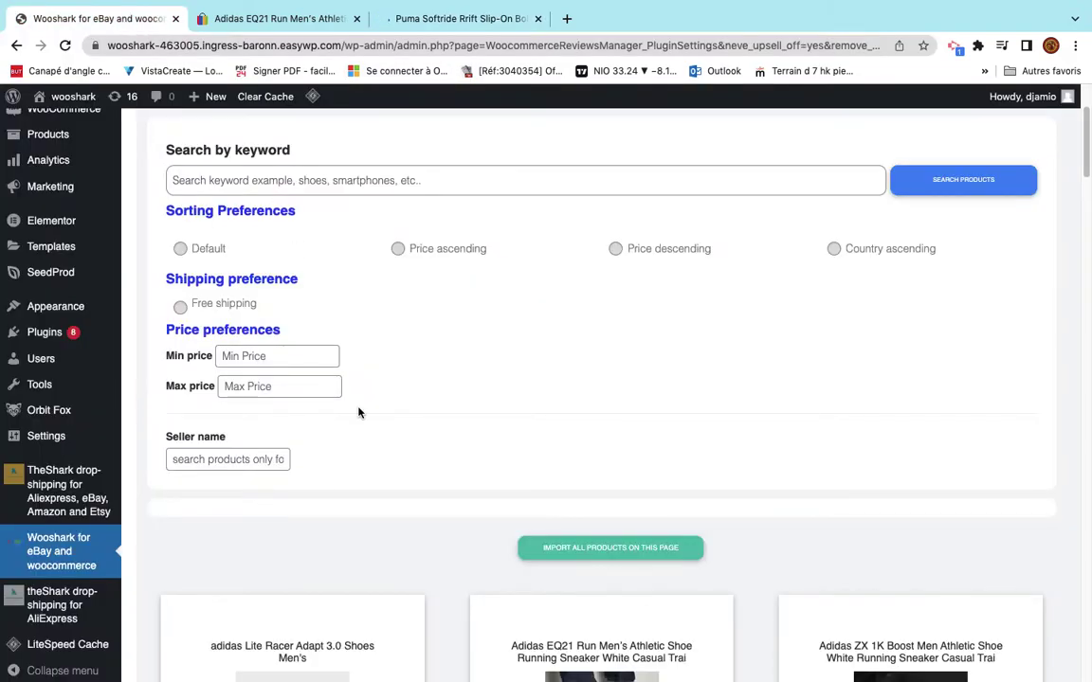
scroll(358, 412, "up", 4)
left_click(324, 240)
key("super+a")
type("v")
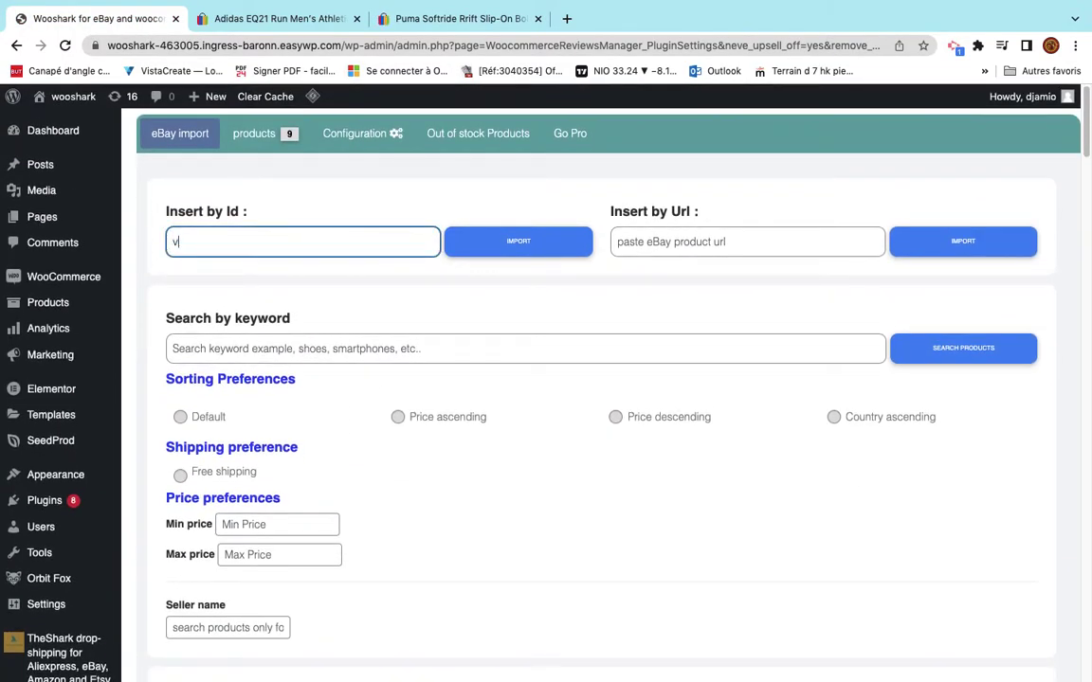
key("BackSpace")
key("super+v")
left_click(530, 254)
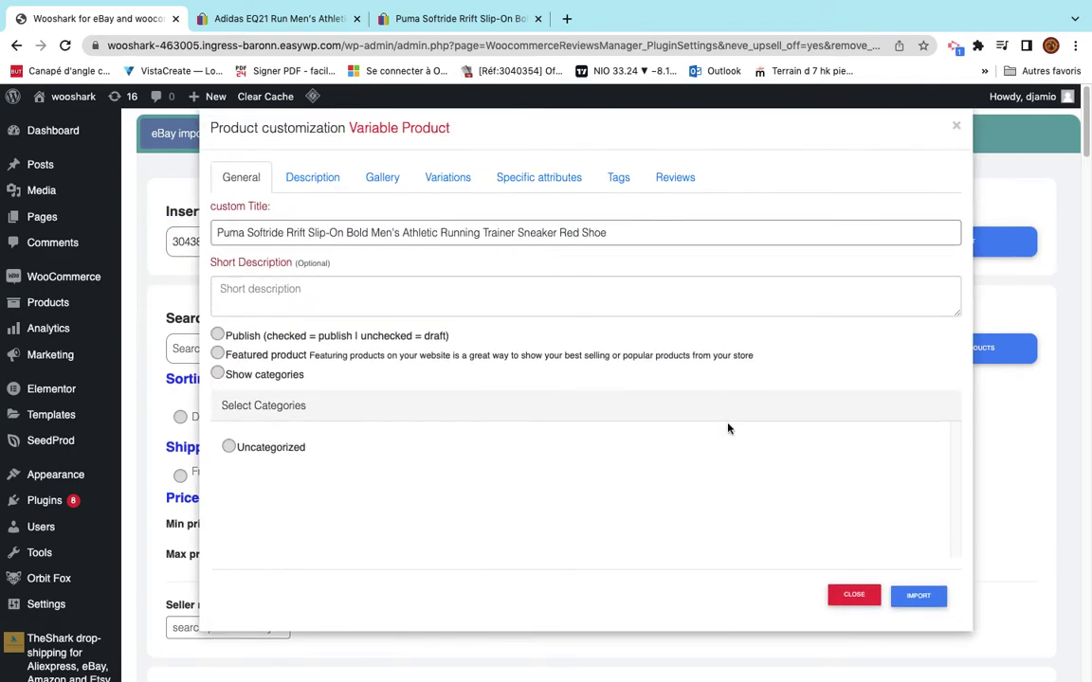
left_click(916, 595)
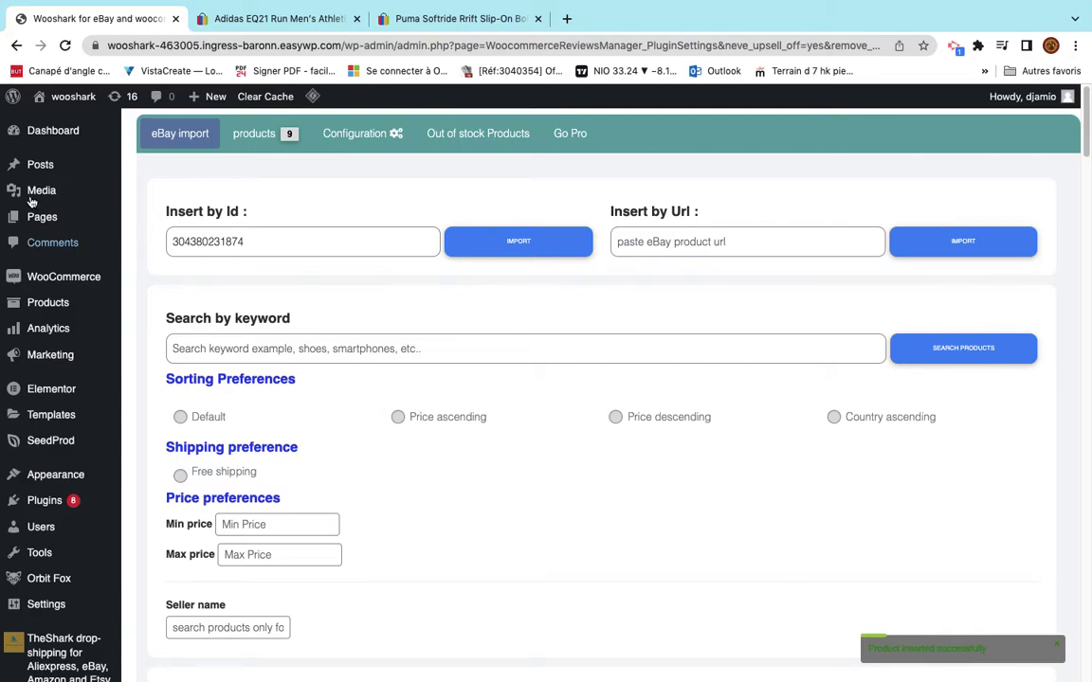
Open the shop's product list separately, preview the imported Puma Softride draft, and return to the product list.
right_click(65, 303)
left_click(166, 311)
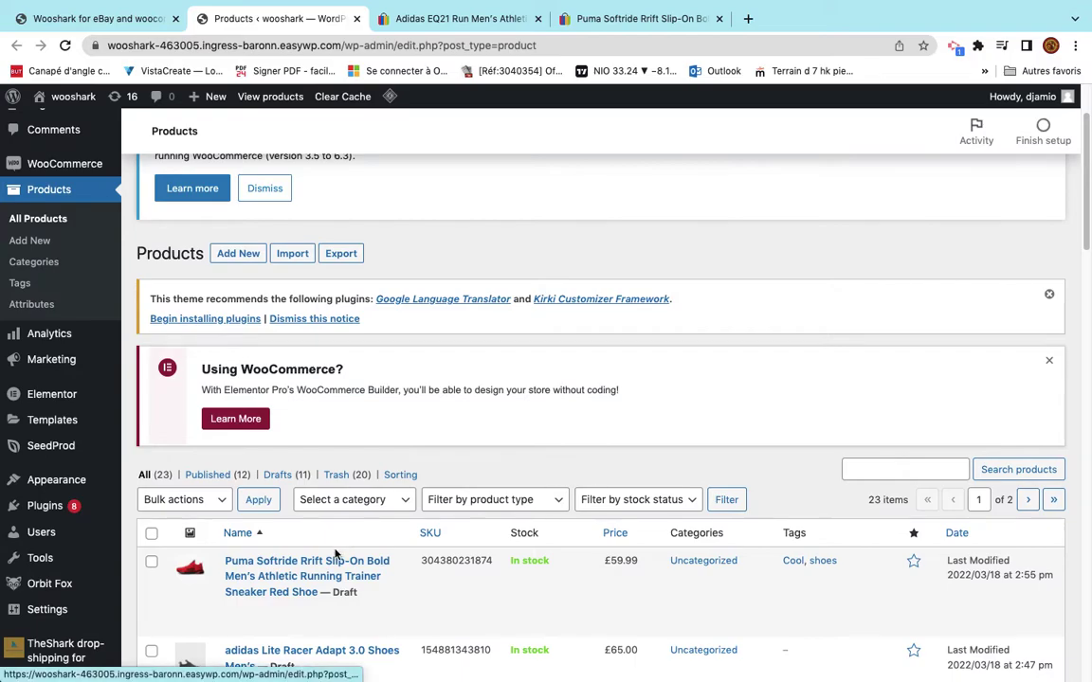
left_click(330, 564)
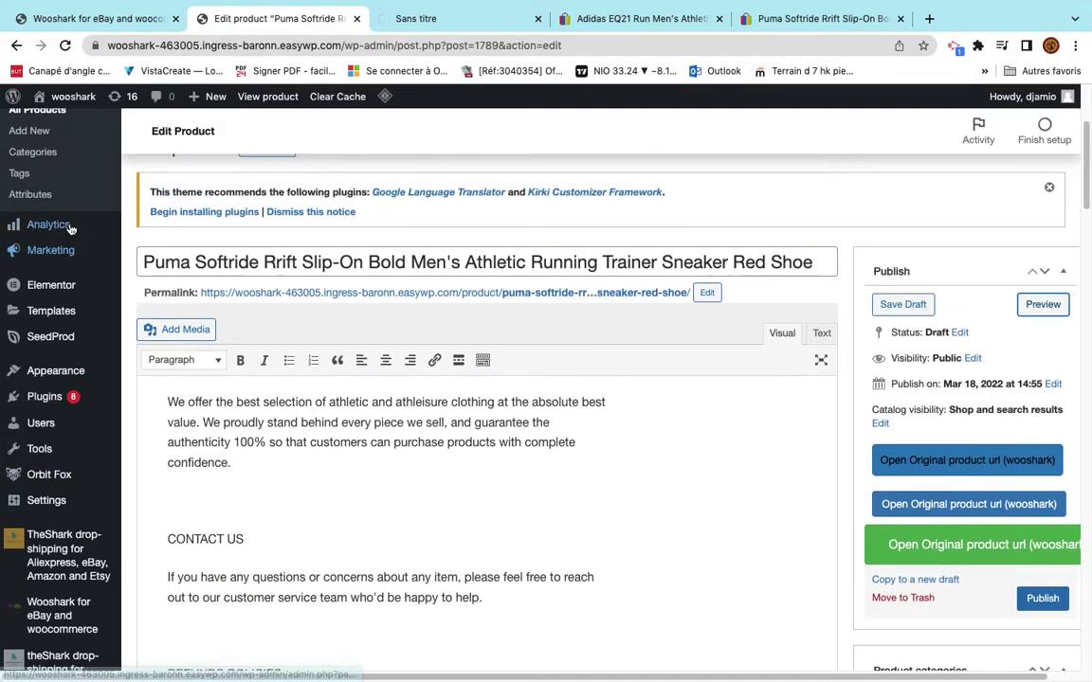
left_click(436, 19)
left_click(302, 26)
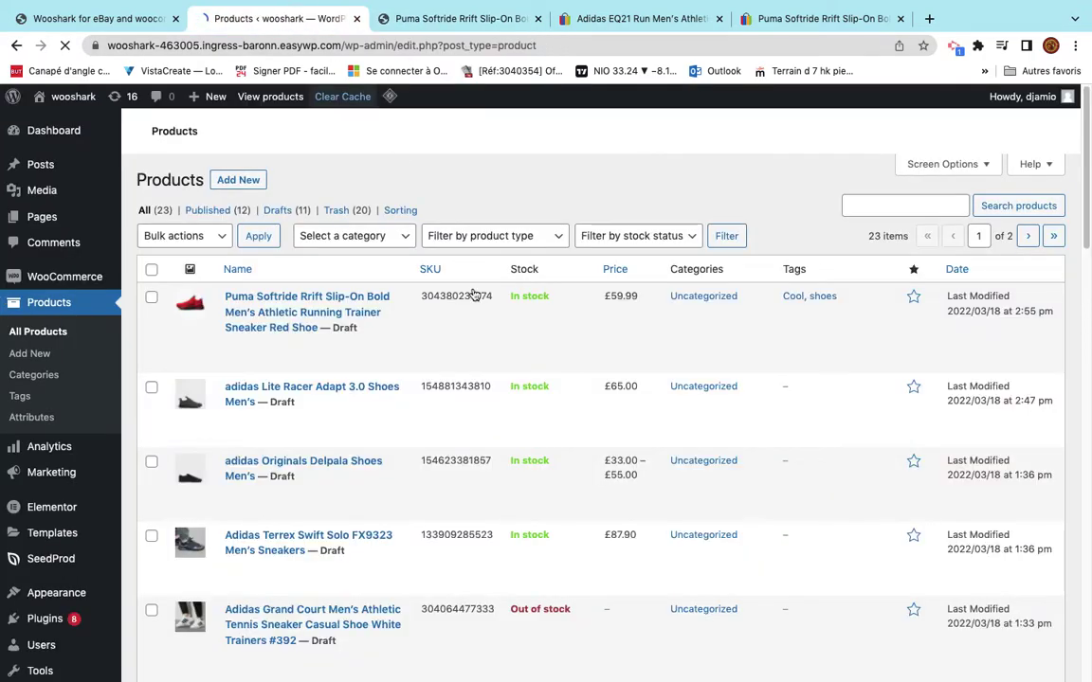
scroll(534, 377, "down", 3)
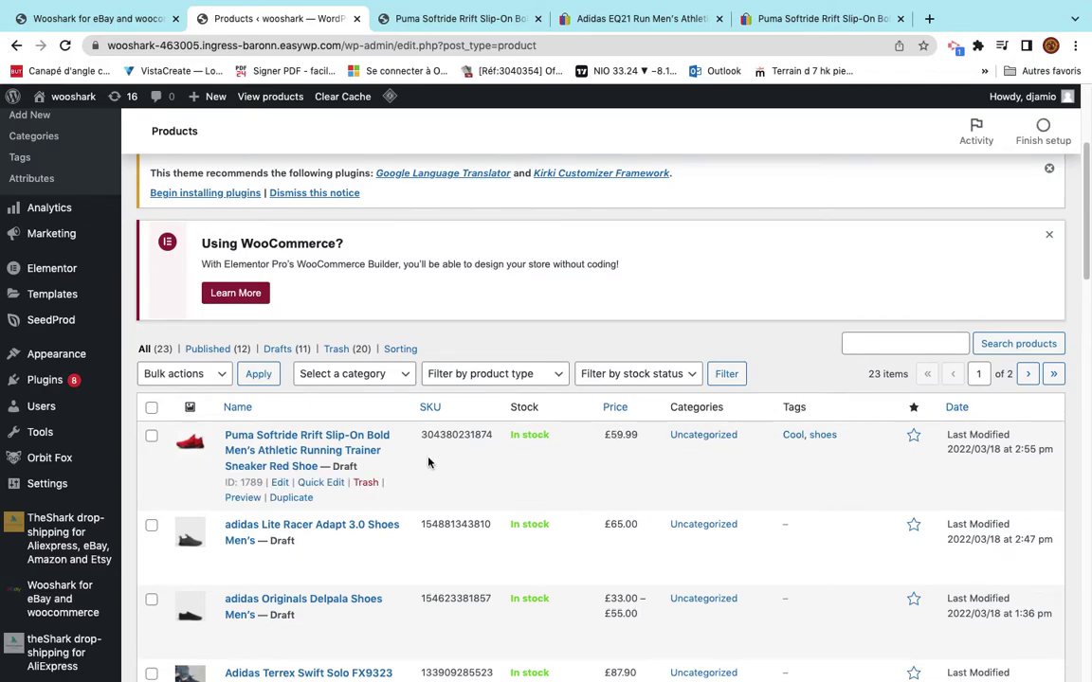
Compare the original Puma listing on eBay with the shop preview and choose US shoe size 8.5 there.
left_click(821, 19)
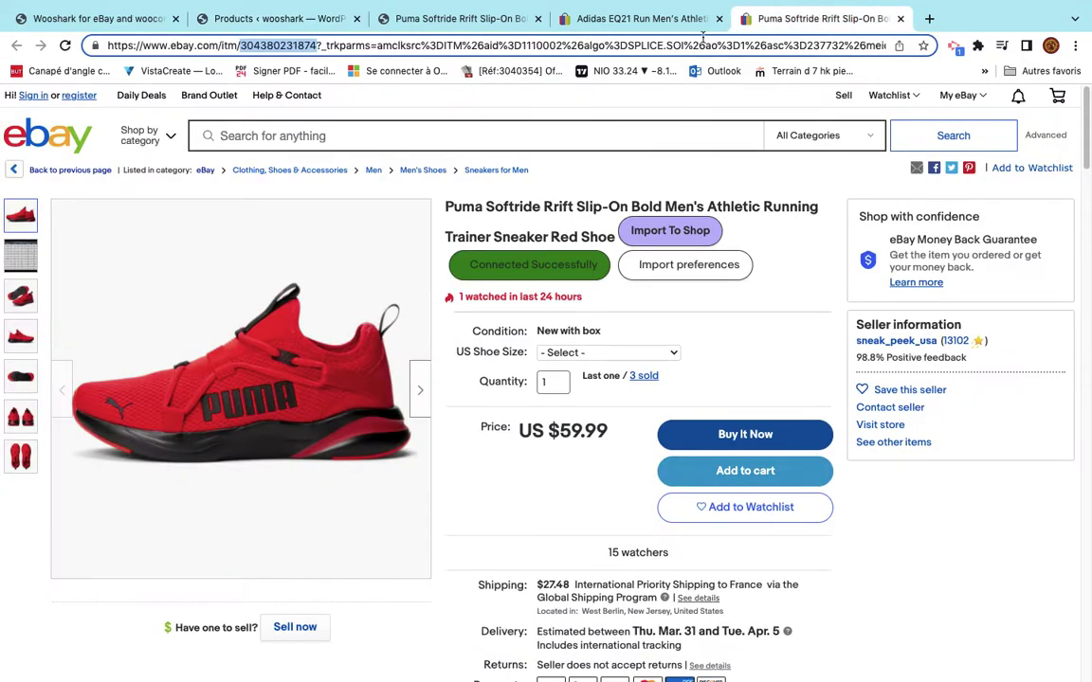
left_click(477, 21)
scroll(490, 298, "down", 3)
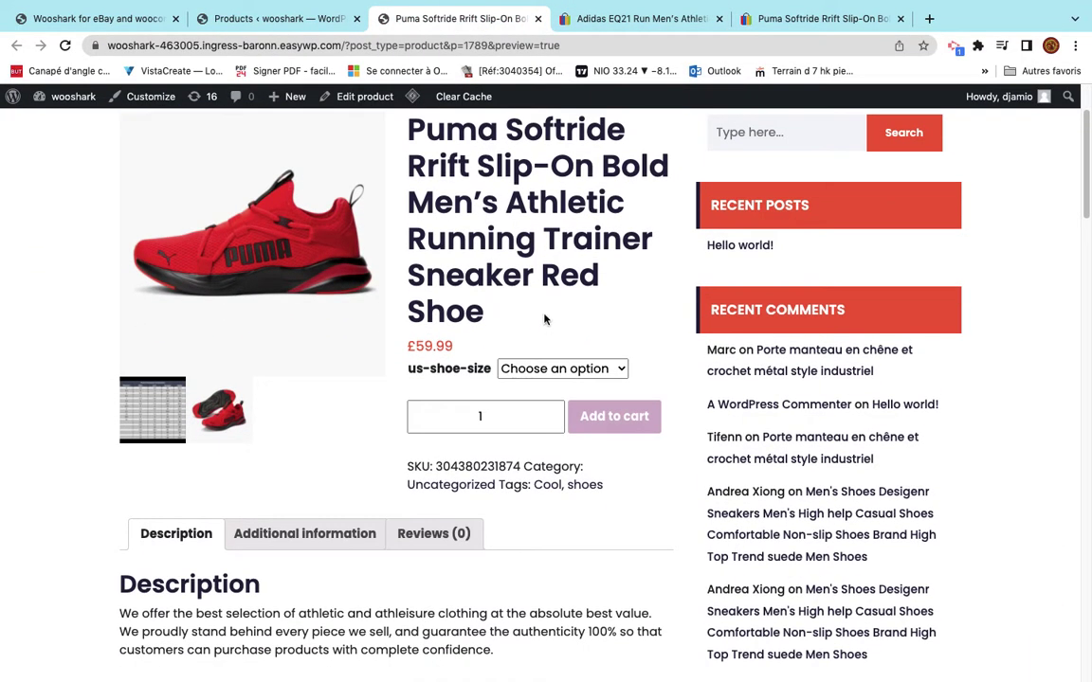
left_click(562, 368)
left_click(556, 408)
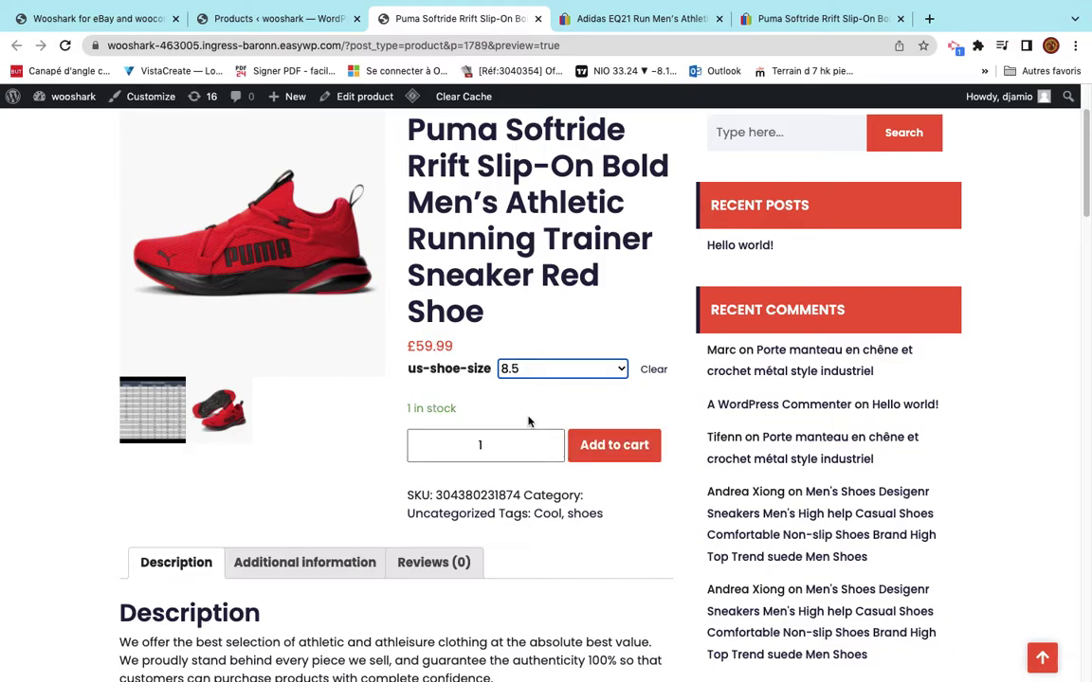
Examine the Puma product's description, additional information and reviews in the shop preview.
scroll(529, 422, "down", 2)
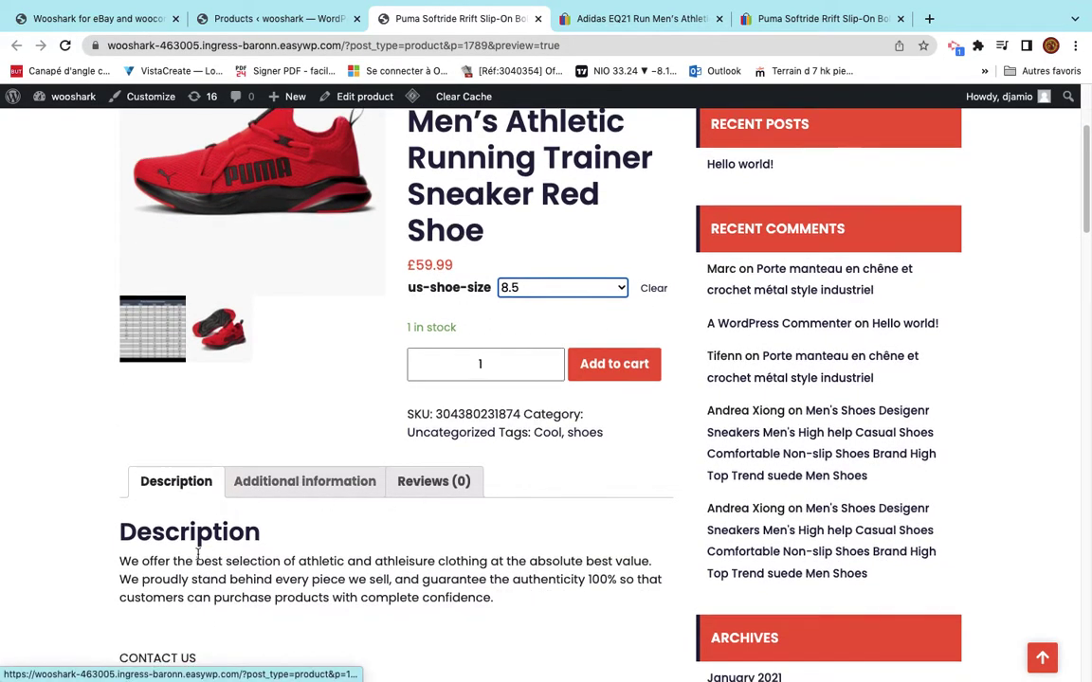
scroll(195, 602, "down", 10)
scroll(196, 602, "up", 8)
left_click(282, 319)
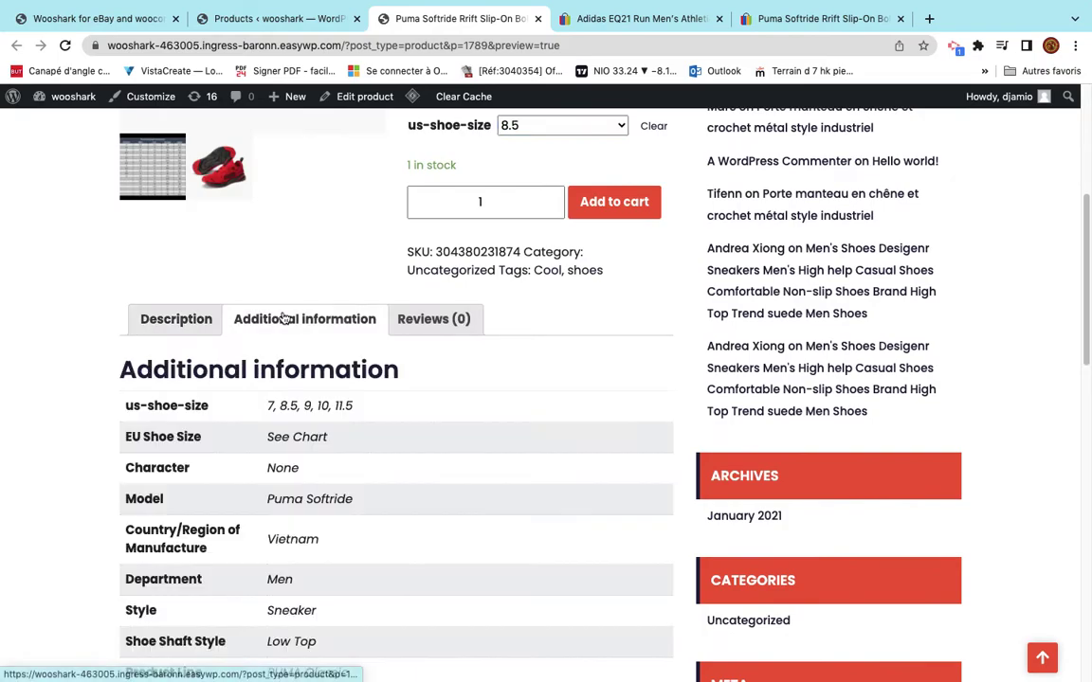
scroll(333, 427, "down", 5)
scroll(383, 482, "up", 7)
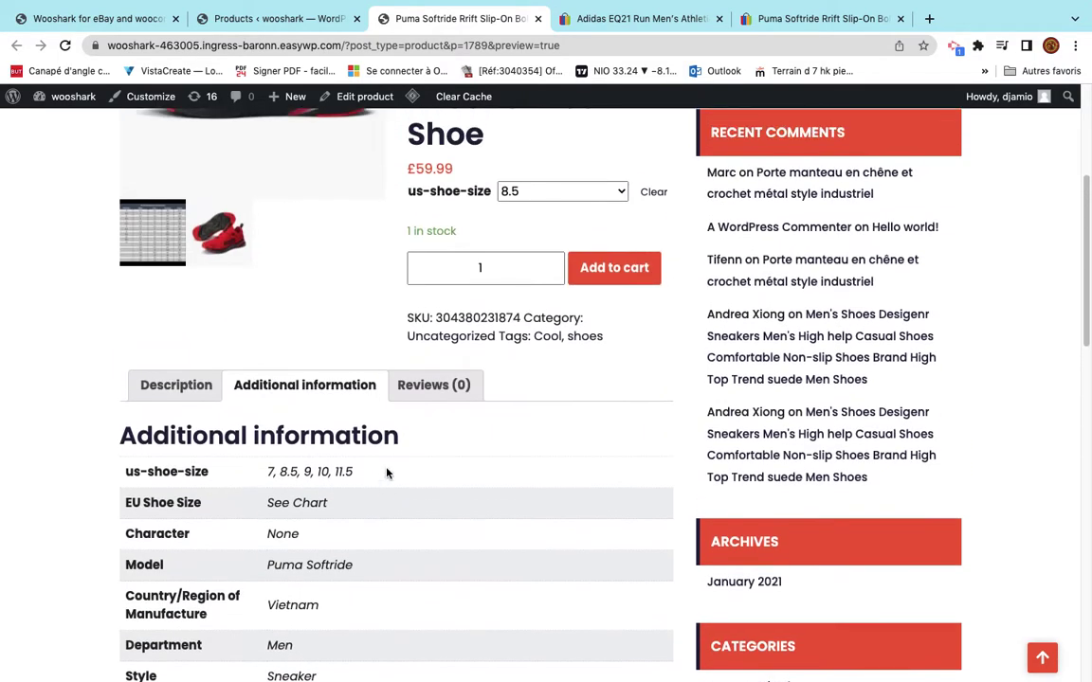
left_click(441, 386)
scroll(460, 471, "down", 4)
scroll(460, 470, "up", 10)
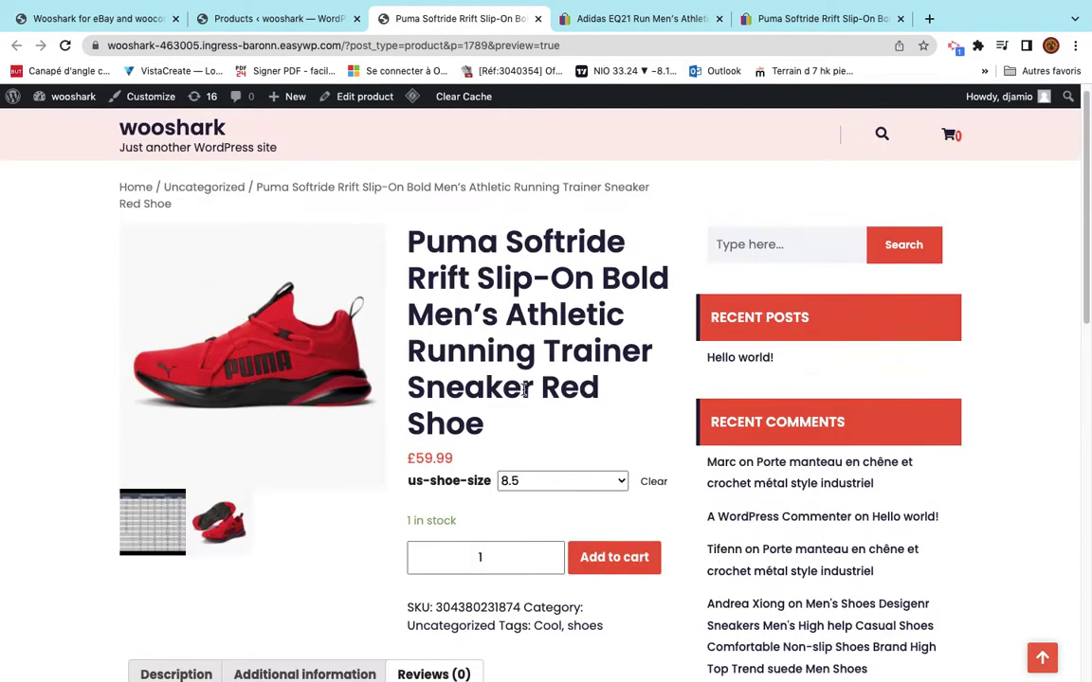
Choose US shoe size 9 in the Puma preview and check the images, tags and review section.
scroll(558, 451, "down", 3)
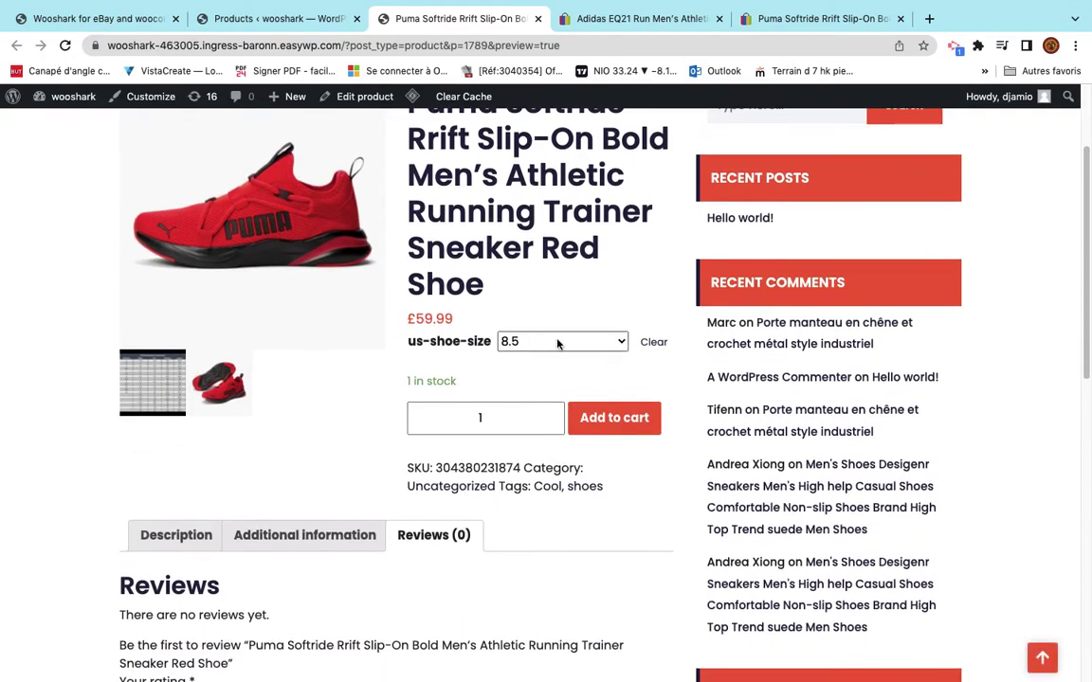
left_click(558, 344)
left_click(554, 366)
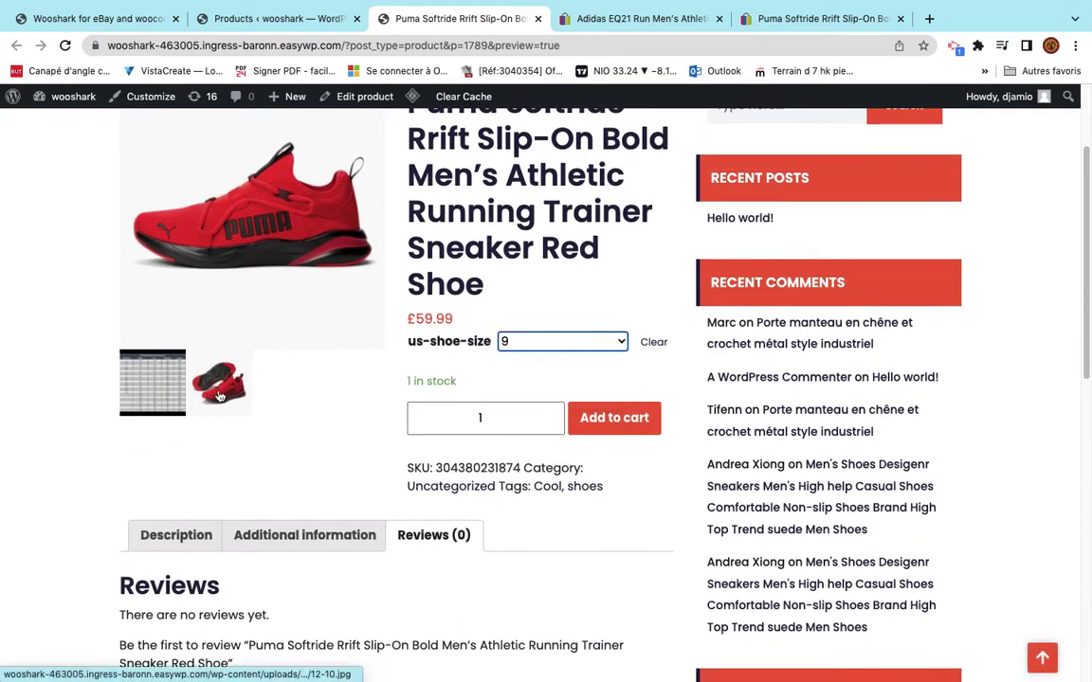
scroll(558, 441, "up", 4)
scroll(558, 441, "down", 12)
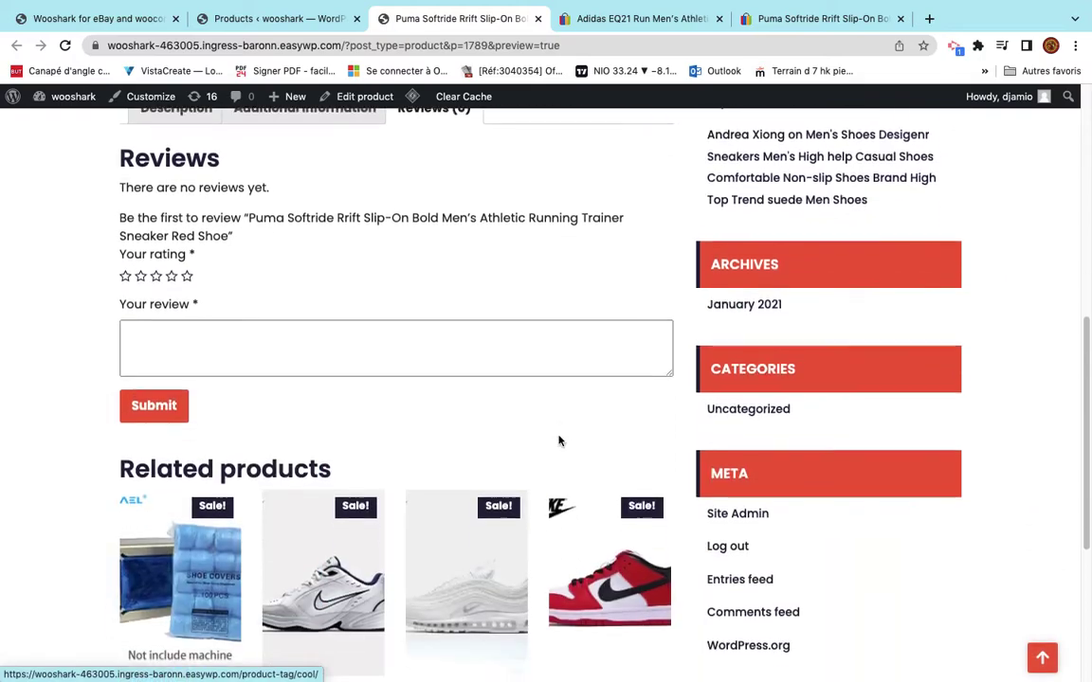
scroll(559, 441, "up", 4)
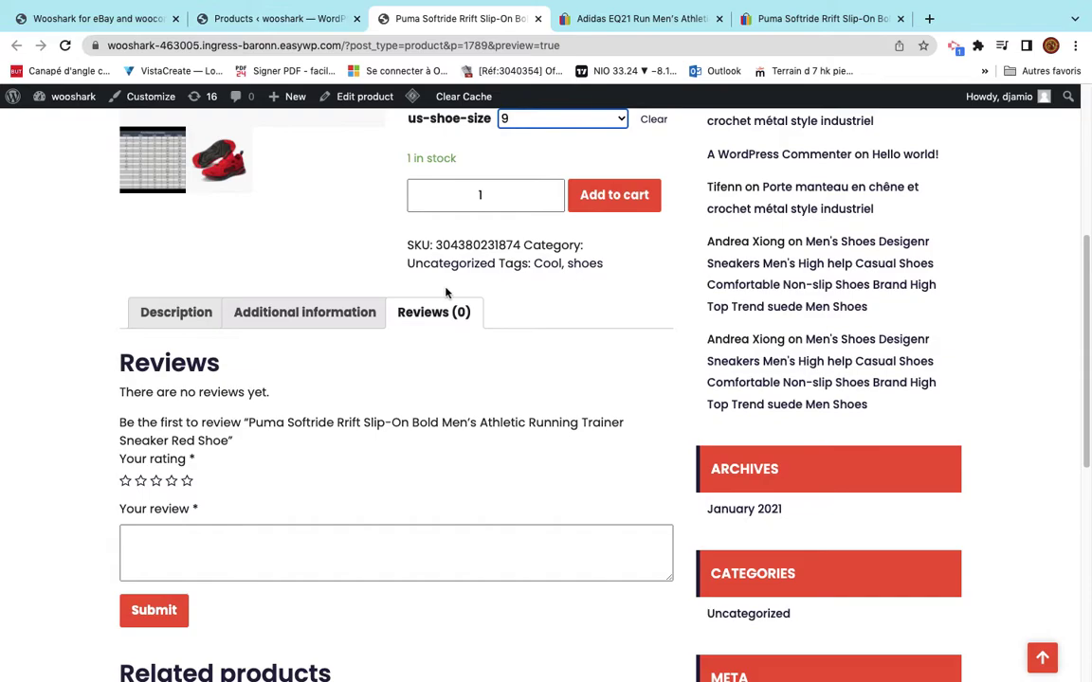
scroll(535, 306, "up", 5)
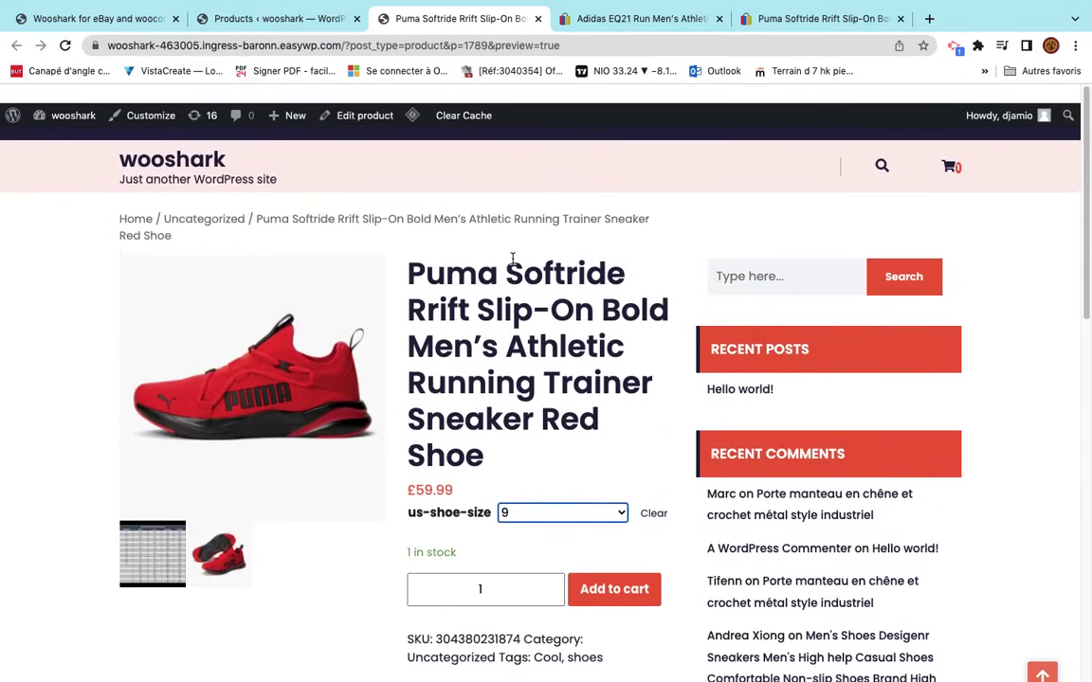
Open the Adidas Court Rallye Slip shoe from the seller's sponsored items on eBay and copy its listing URL.
left_click(318, 19)
left_click(133, 23)
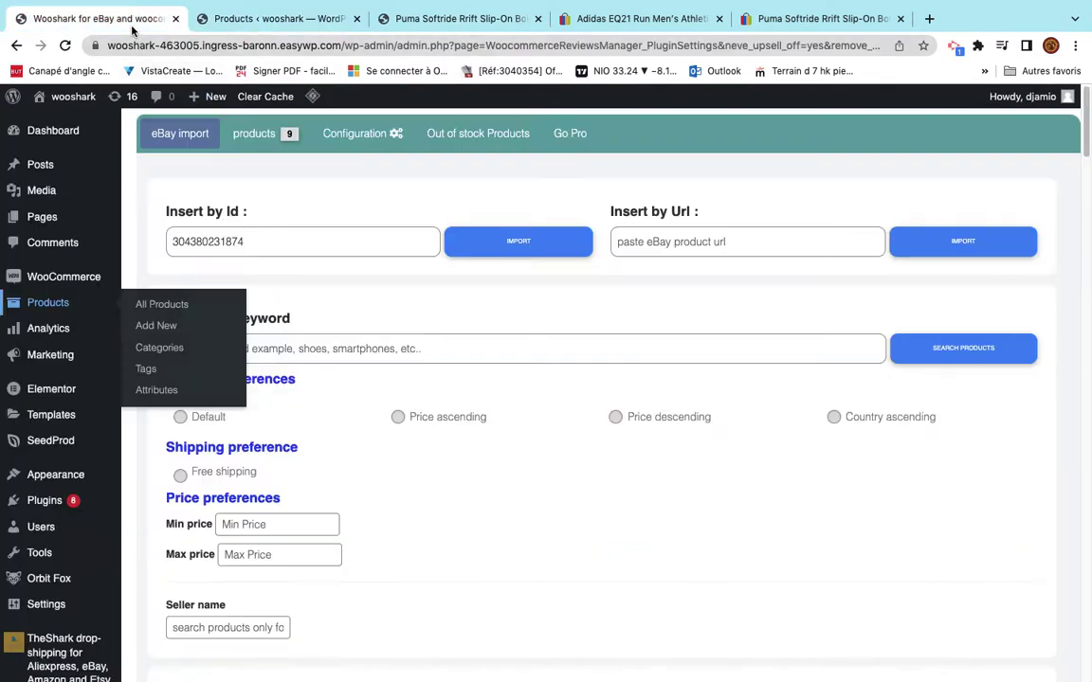
left_click(294, 242)
left_click(568, 21)
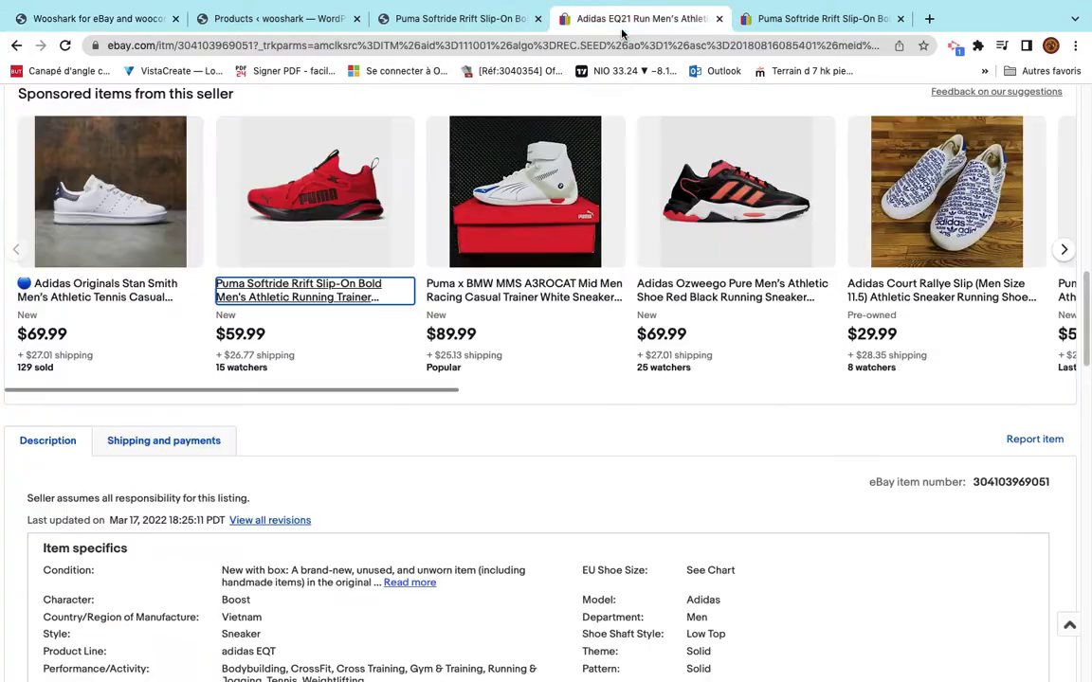
left_click(939, 289)
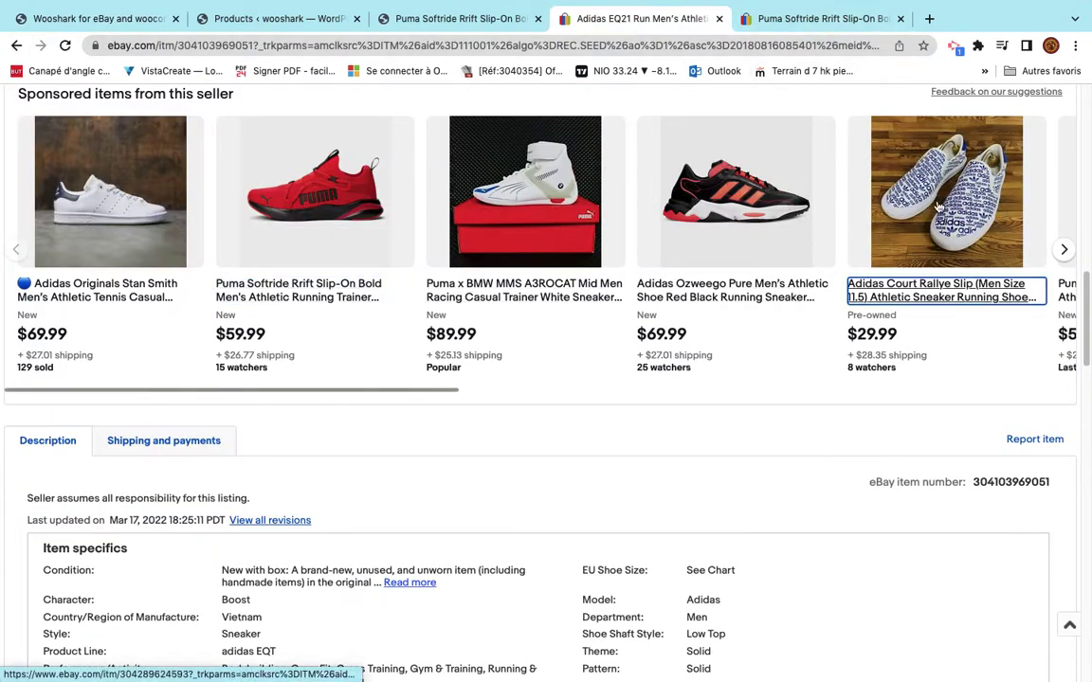
left_click(417, 38)
key("ctrl+c")
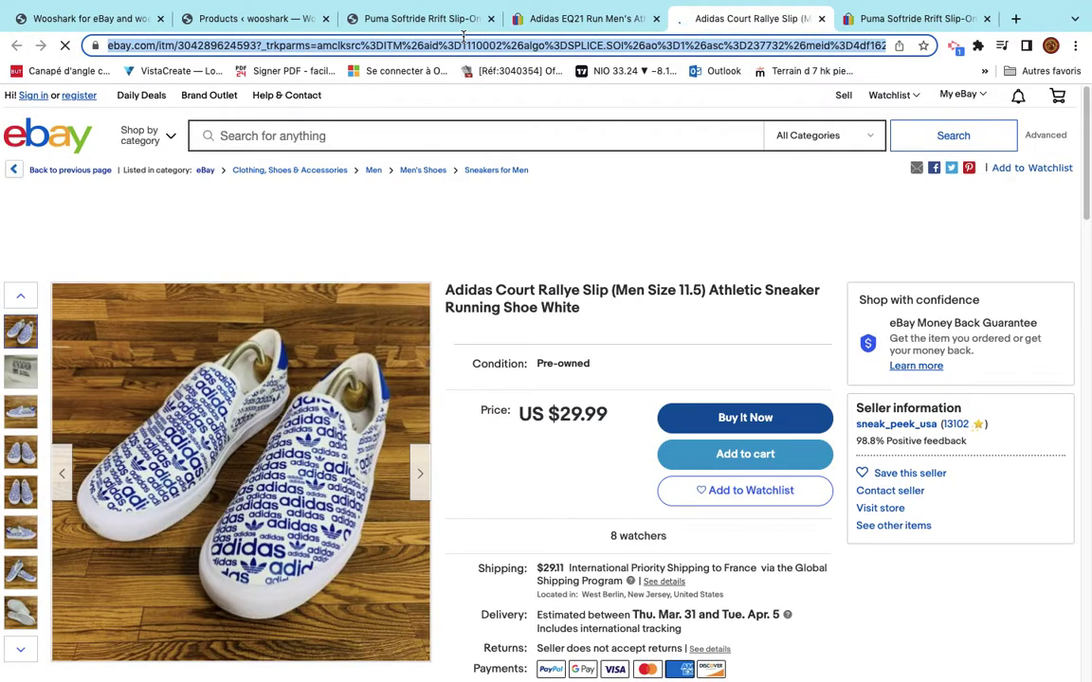
Start a Wooshark import by URL with the copied Adidas Court Rallye Slip listing address.
left_click(88, 19)
left_click(663, 241)
key("ctrl+v")
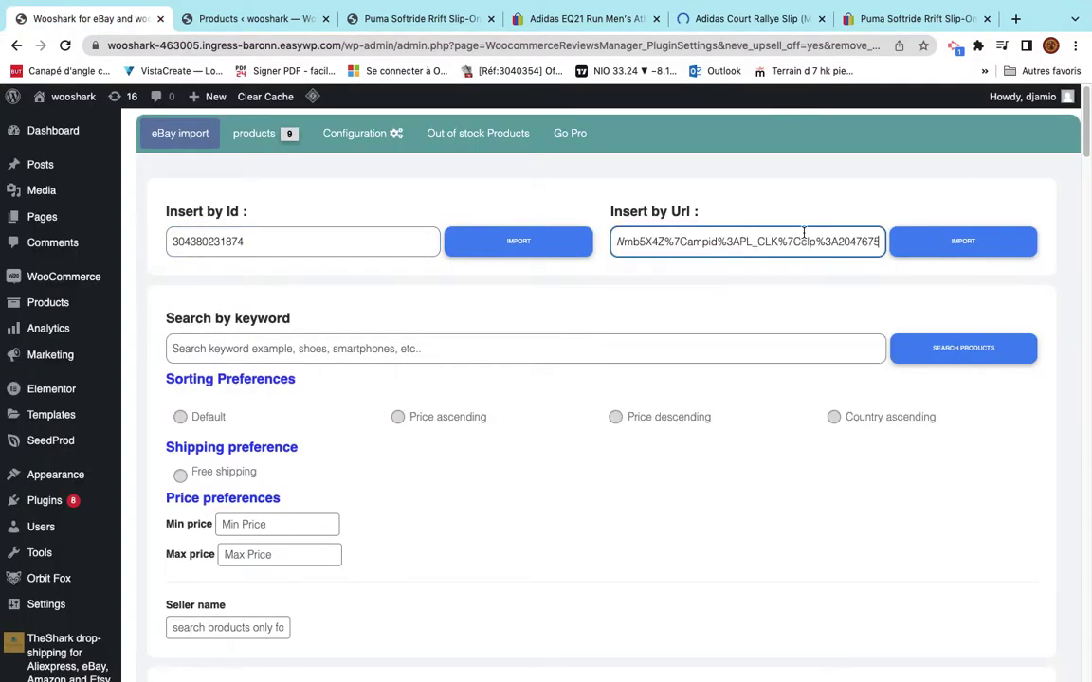
left_click(930, 243)
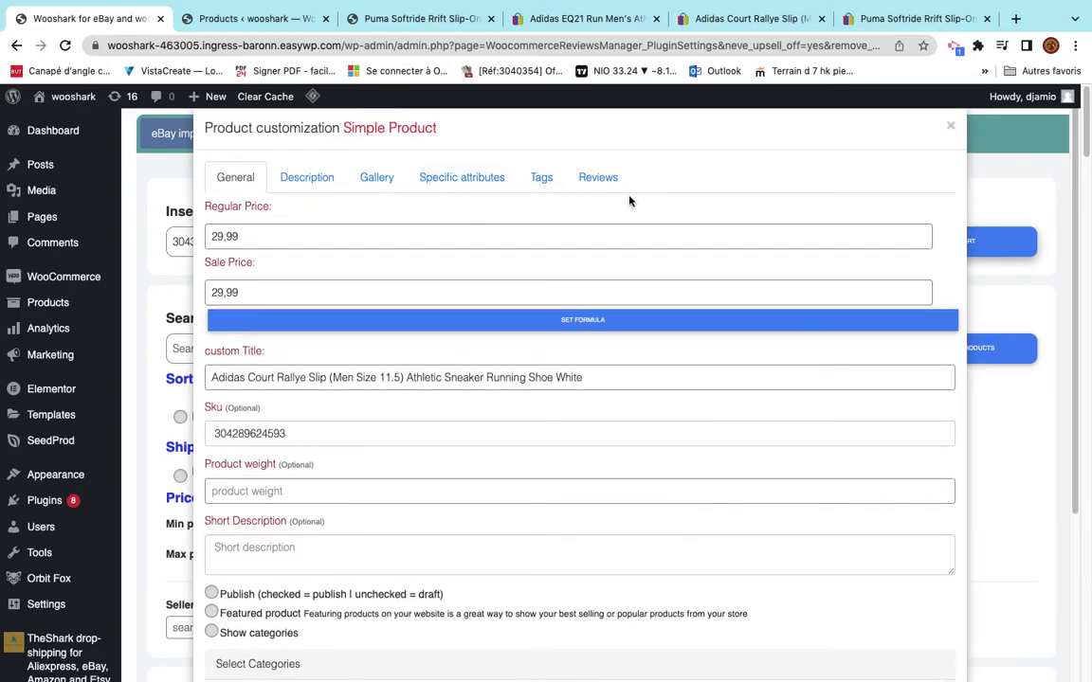
Examine the Adidas shoe's regular price, sale price, title, SKU and publishing options in the product customization.
left_click_drag(305, 240, 175, 243)
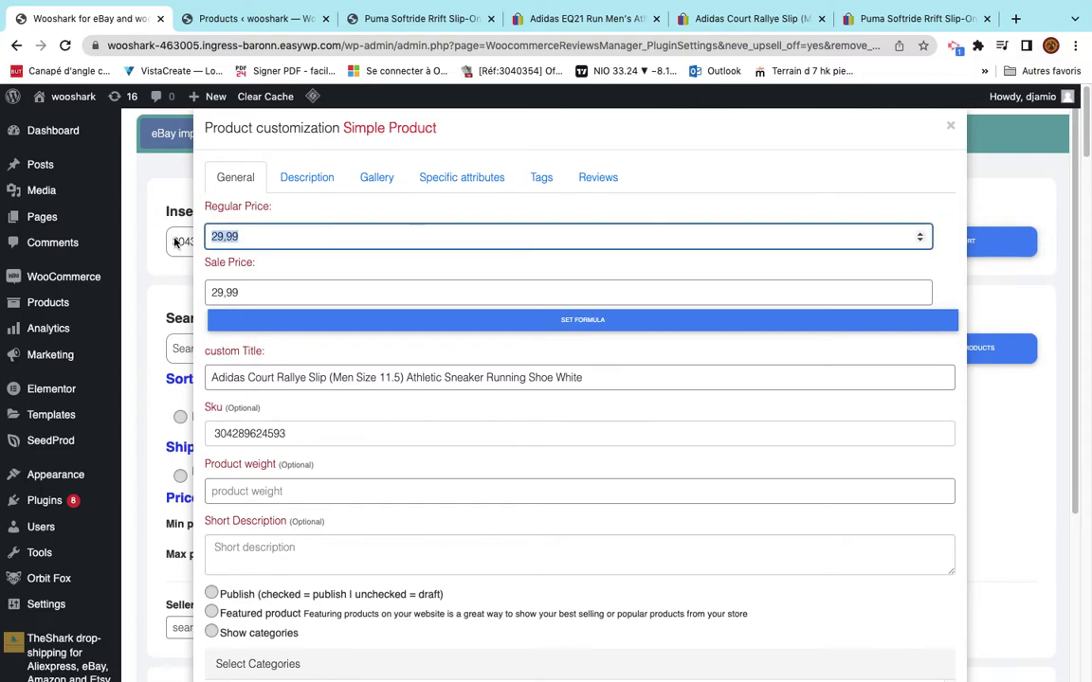
scroll(300, 285, "down", 3)
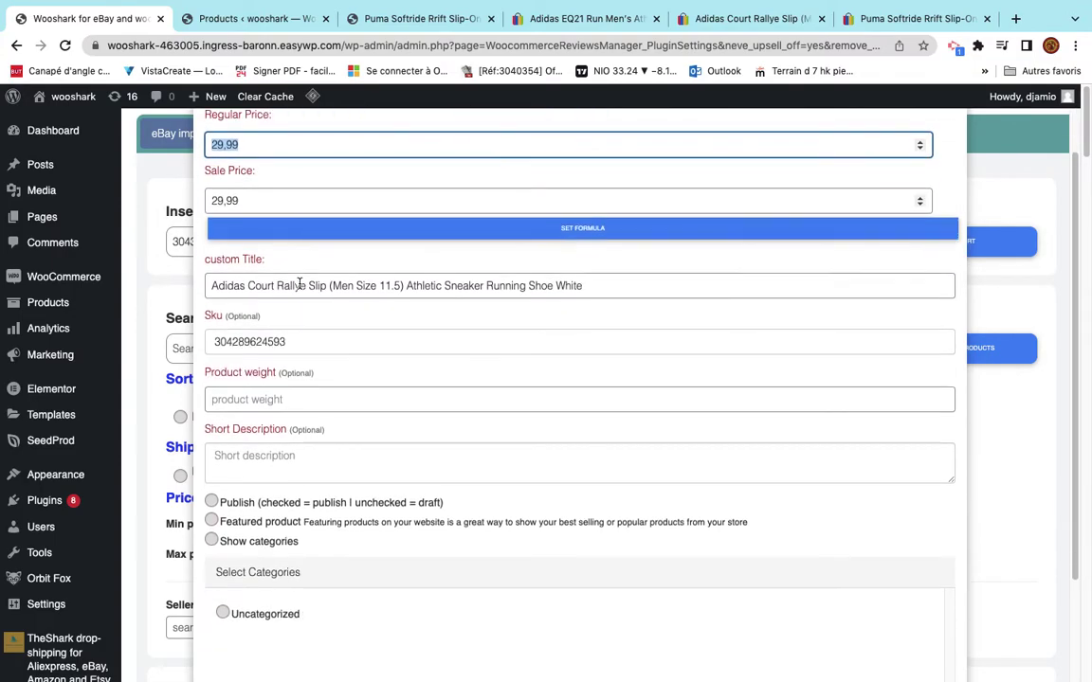
scroll(395, 471, "up", 3)
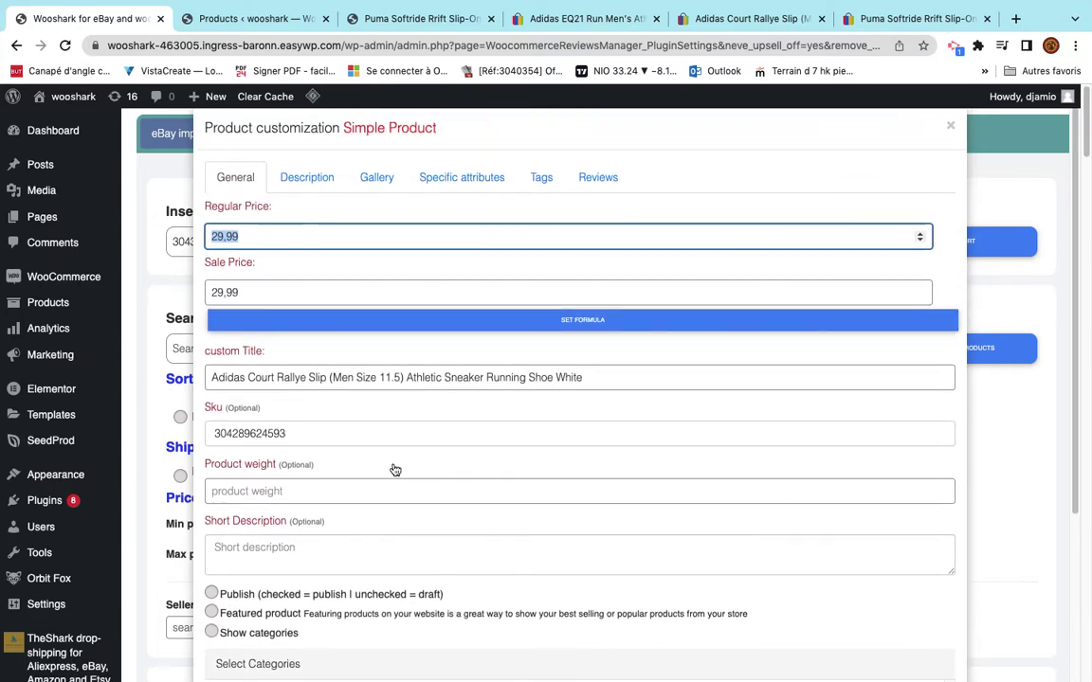
Add a review starting with "this is a coo" to the Adidas Court Rallye Slip product and import it into the shop.
left_click(603, 176)
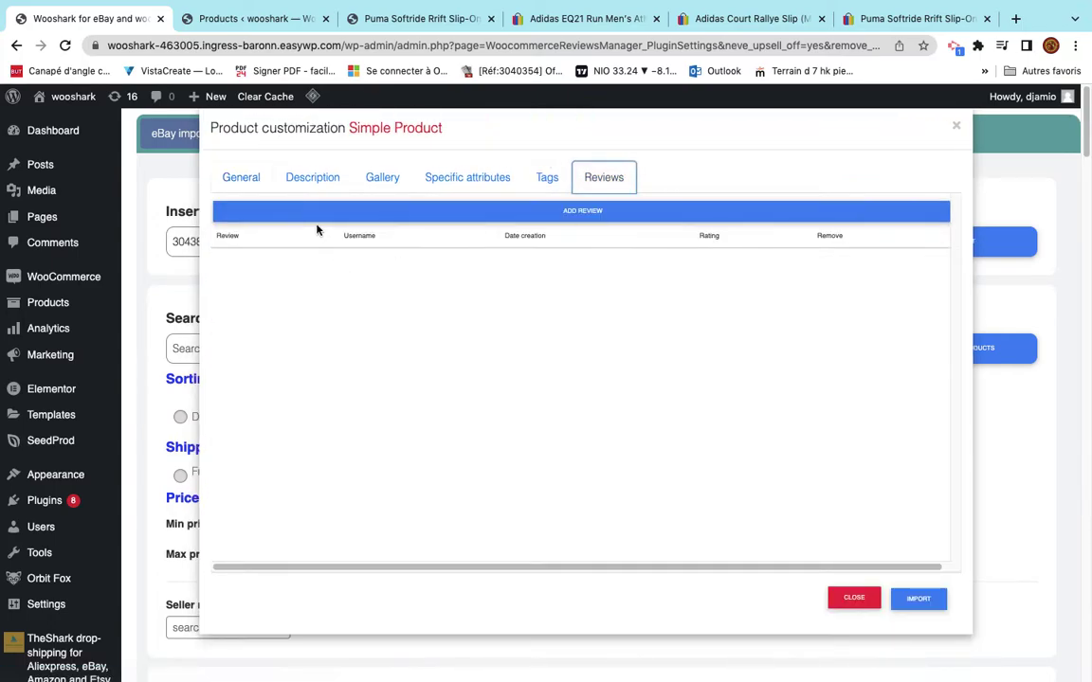
left_click(408, 269)
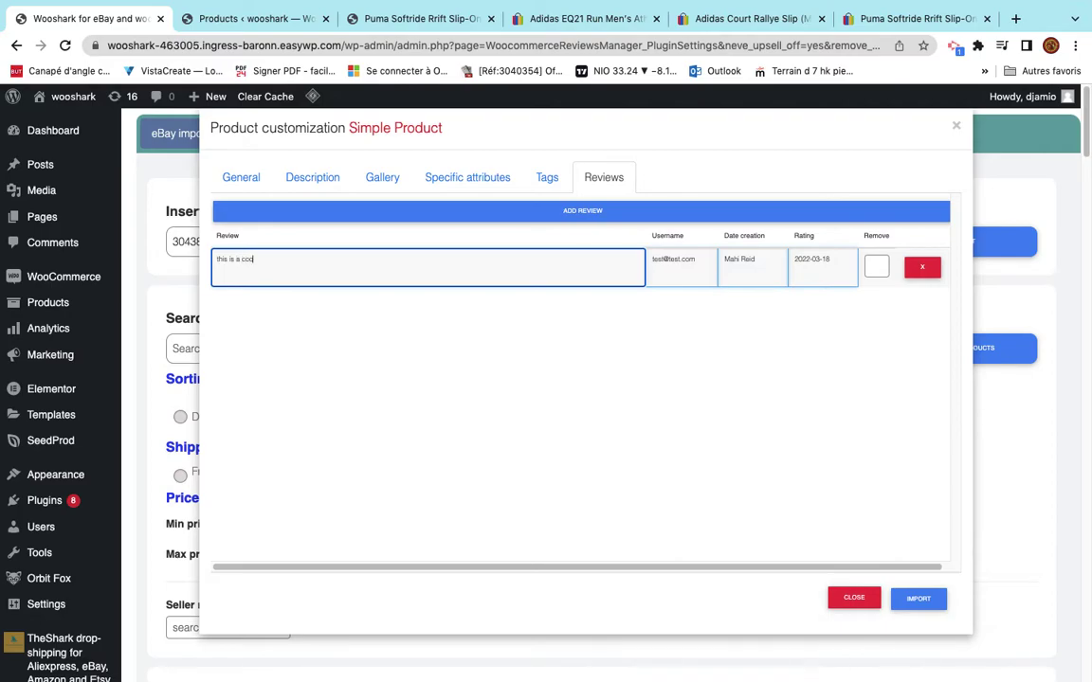
left_click(917, 598)
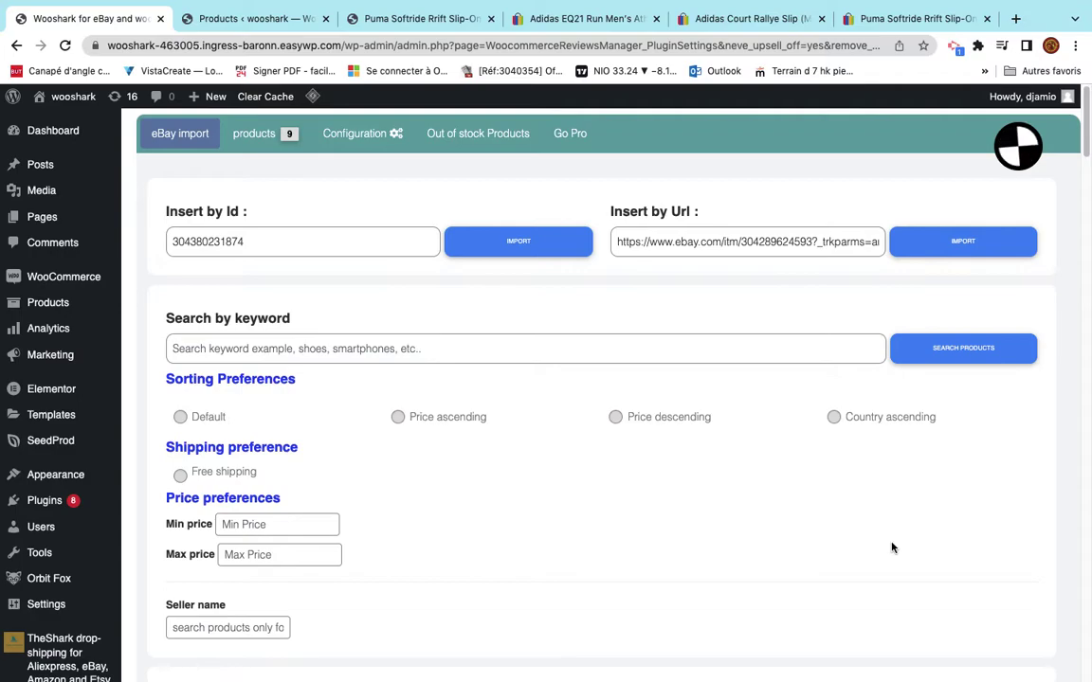
scroll(891, 548, "down", 1)
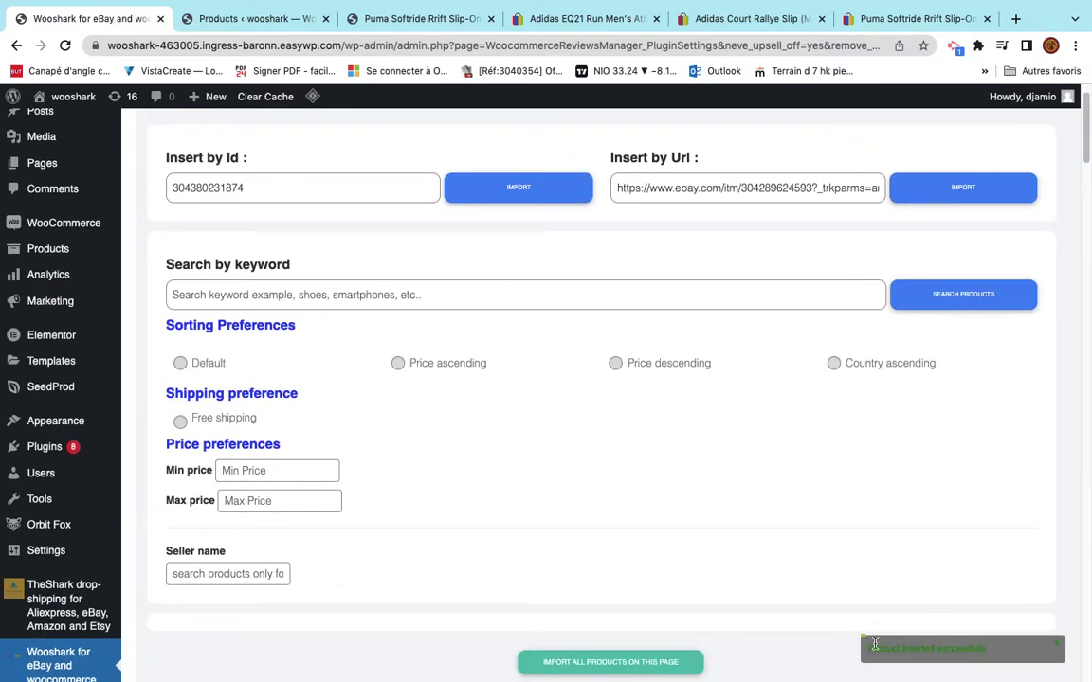
Reload the shop's product list to check for the imported Adidas Court Rallye Slip shoe.
left_click(237, 18)
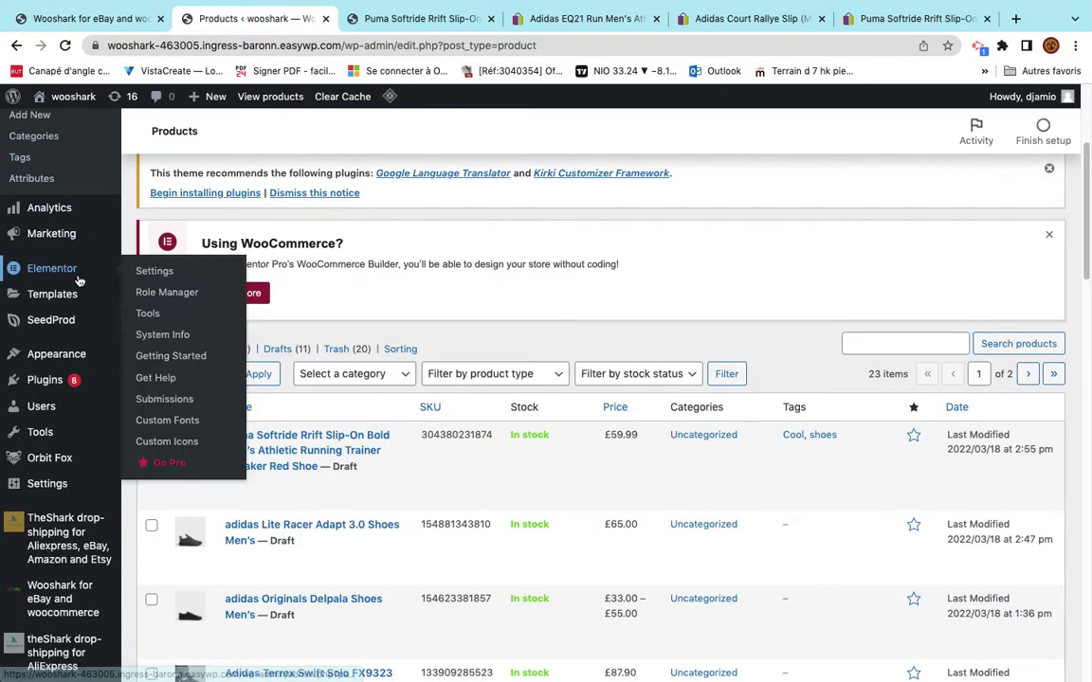
scroll(79, 280, "up", 3)
left_click(52, 305)
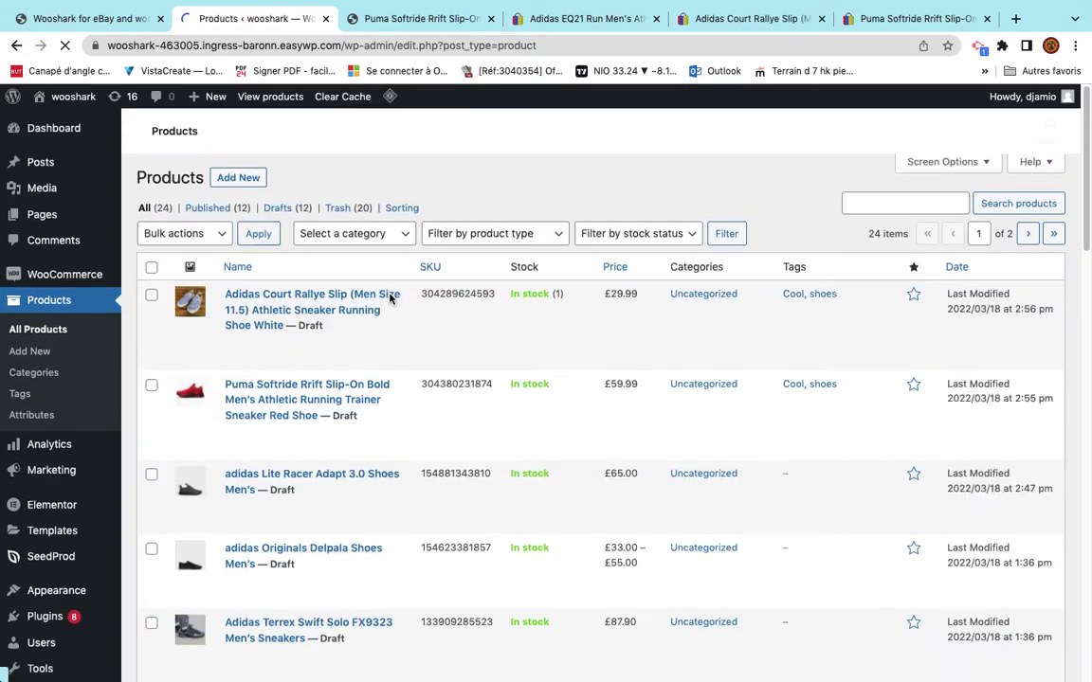
Open the imported Adidas Court Rallye Slip product, preview its shop page and look through the description and related products.
scroll(392, 449, "down", 3)
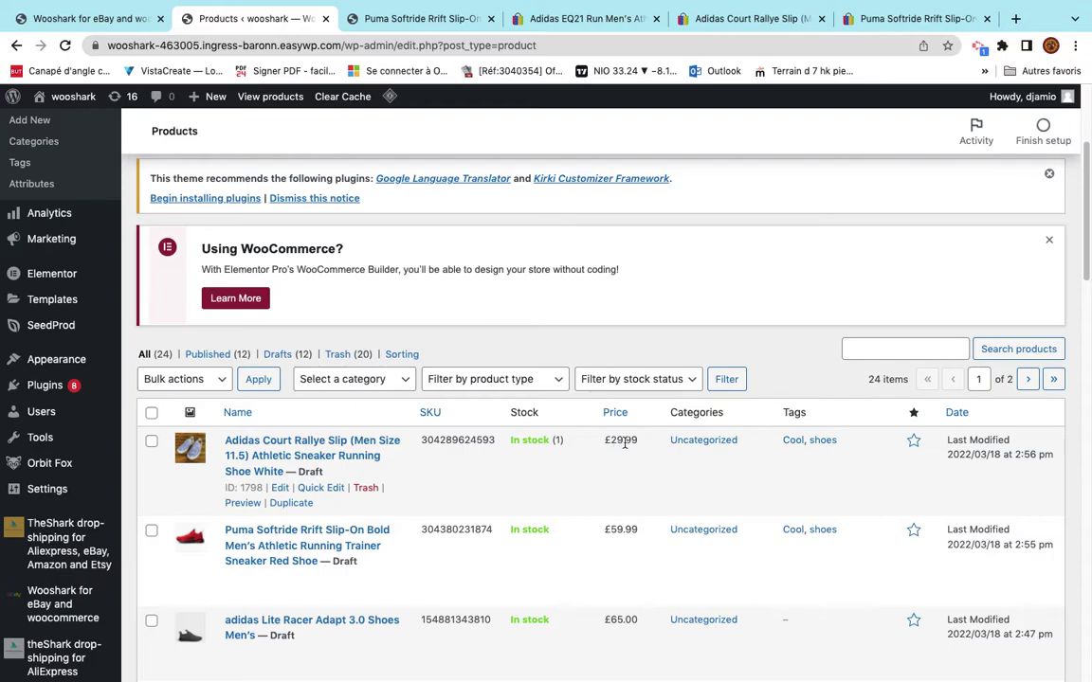
left_click(335, 443)
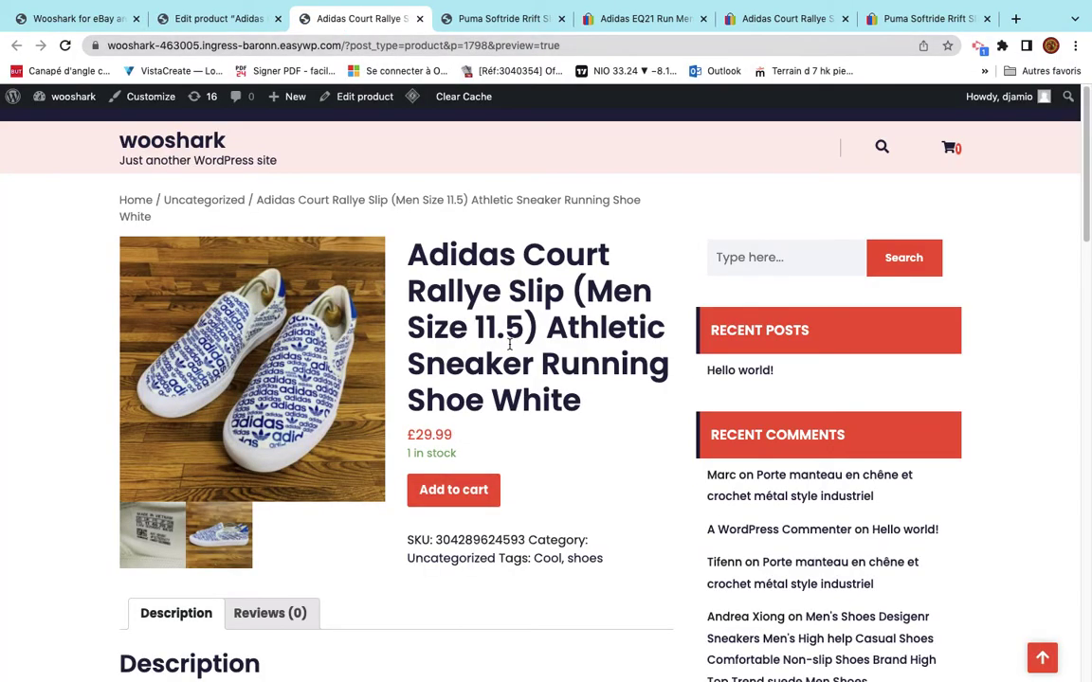
scroll(503, 527, "down", 4)
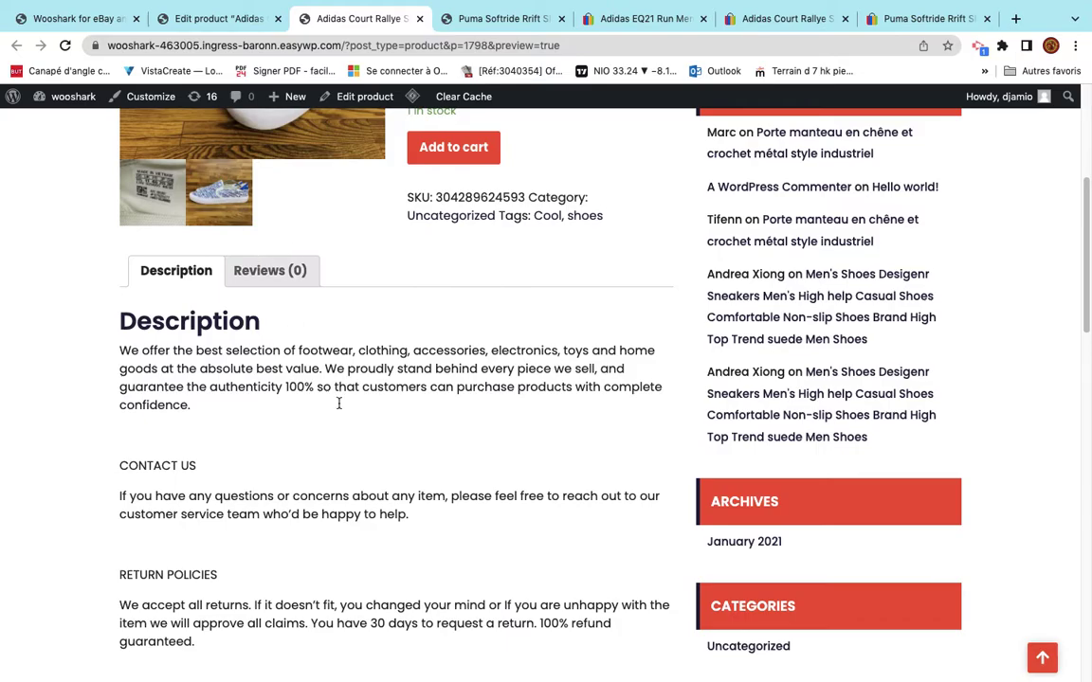
scroll(339, 403, "down", 14)
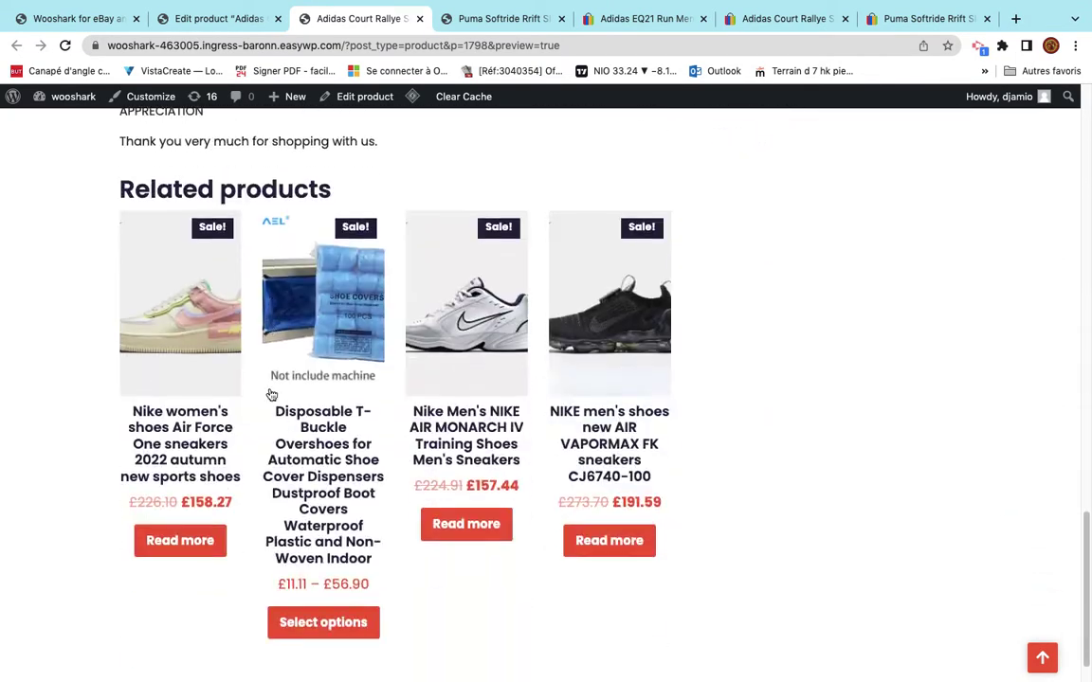
scroll(271, 394, "up", 18)
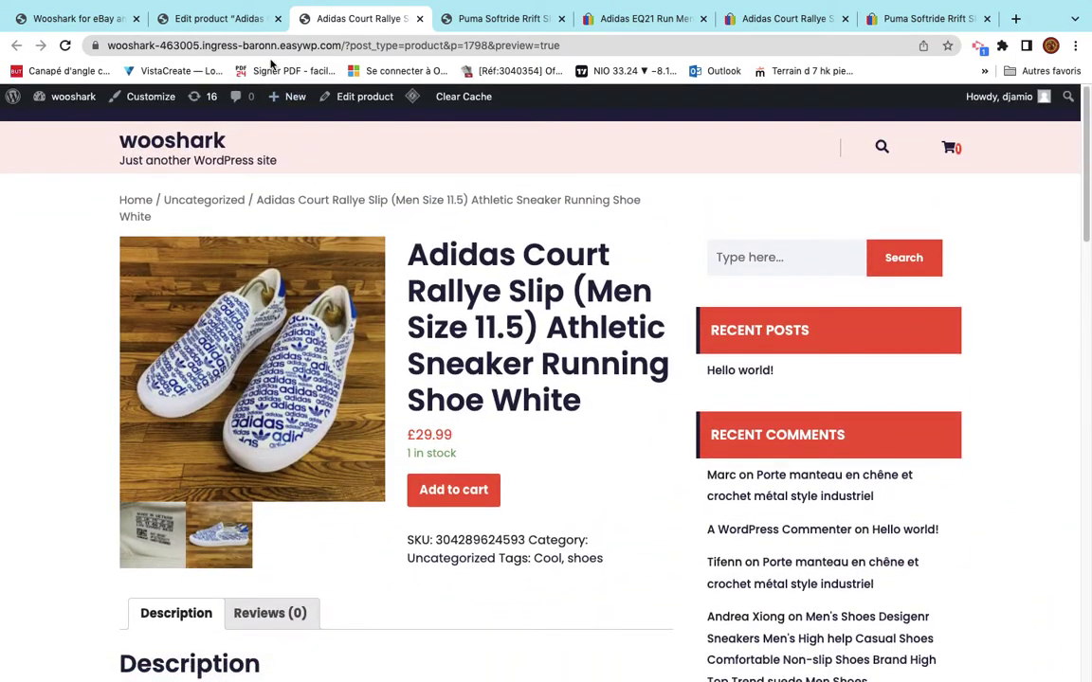
Copy the seller name sneak_peek_usa from the Adidas EQ21 Run listing on eBay.
left_click(218, 18)
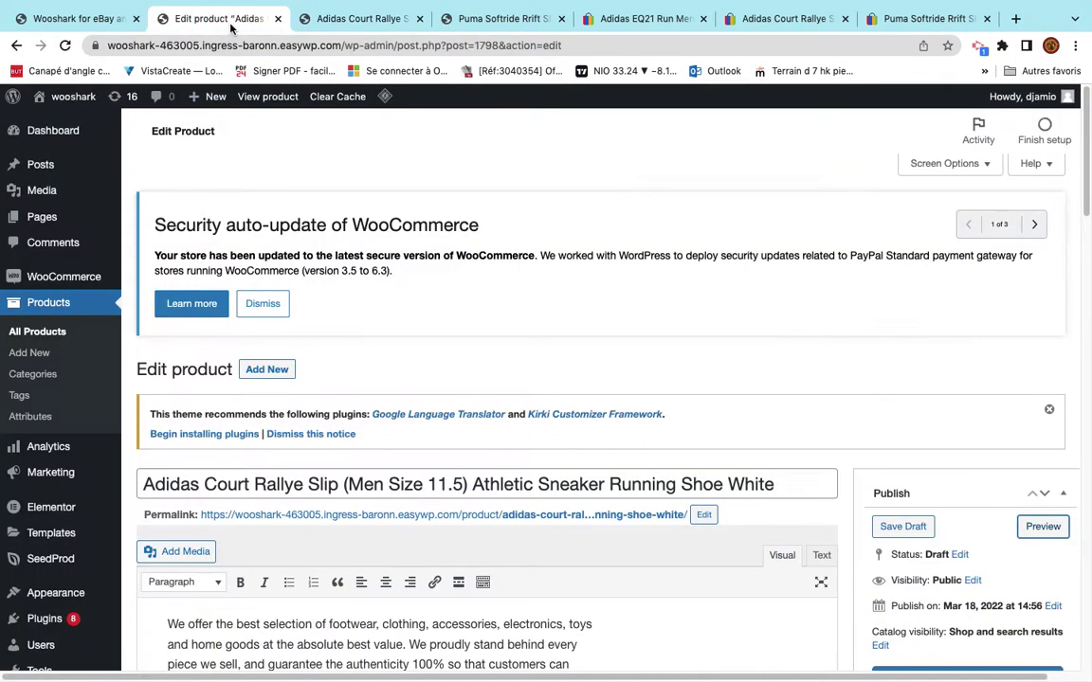
left_click(91, 26)
left_click(639, 18)
scroll(396, 382, "up", 5)
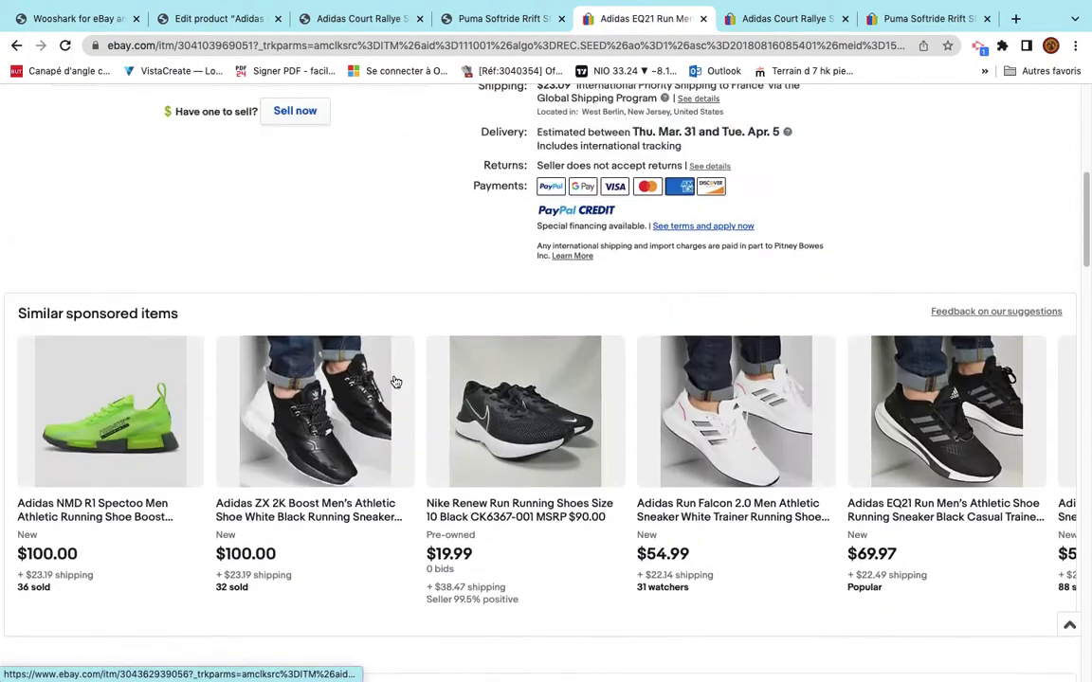
scroll(396, 382, "up", 4)
scroll(395, 382, "up", 2)
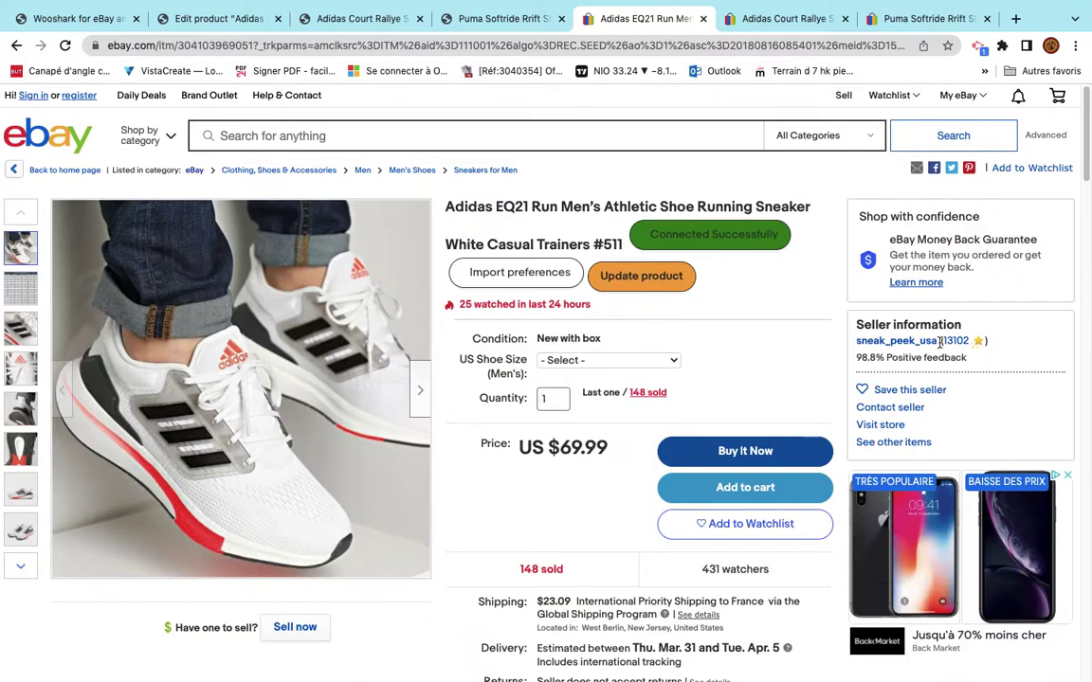
left_click_drag(940, 343, 867, 341)
key("super+c")
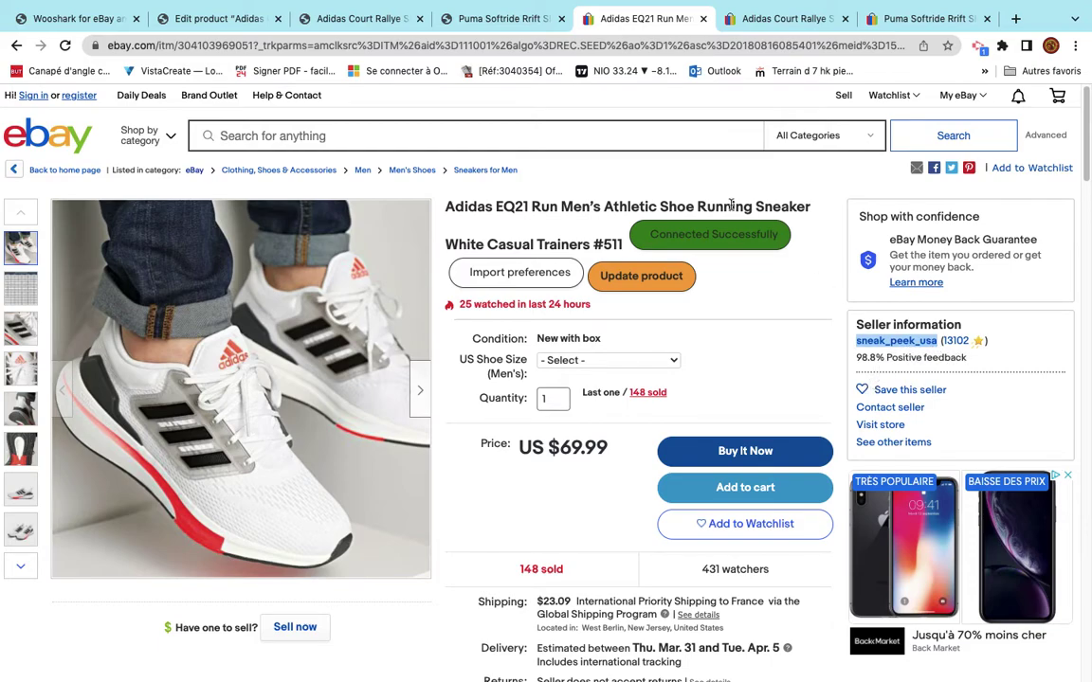
Search Wooshark's eBay import for the keyword "shoes", limited to the copied seller name sneak_peek_usa.
left_click(87, 18)
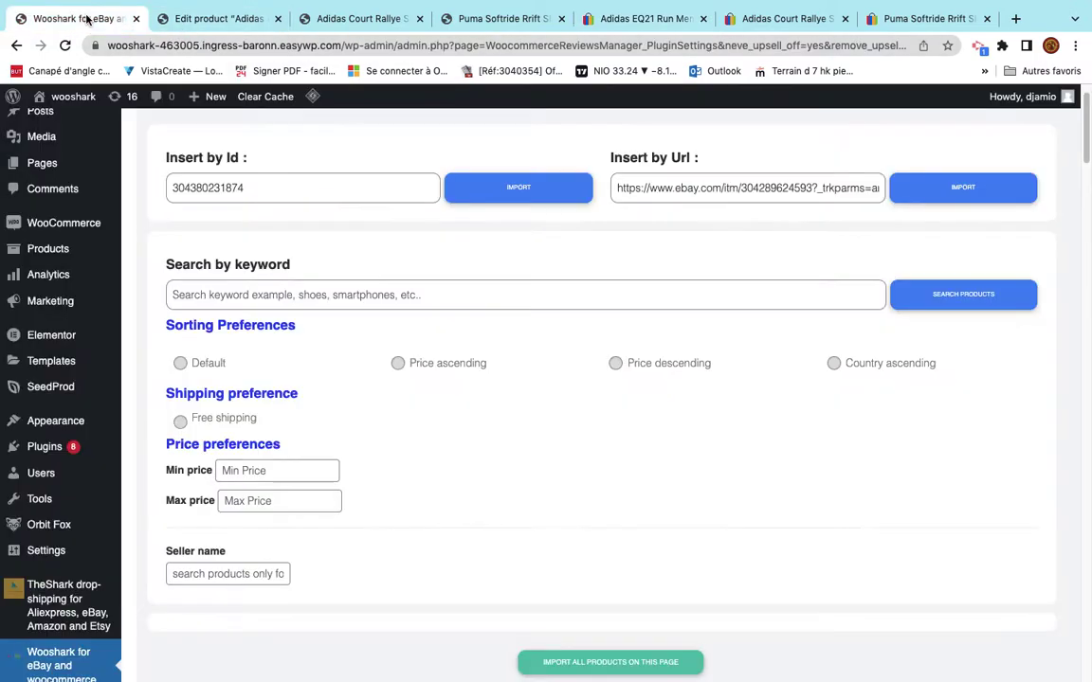
left_click(262, 297)
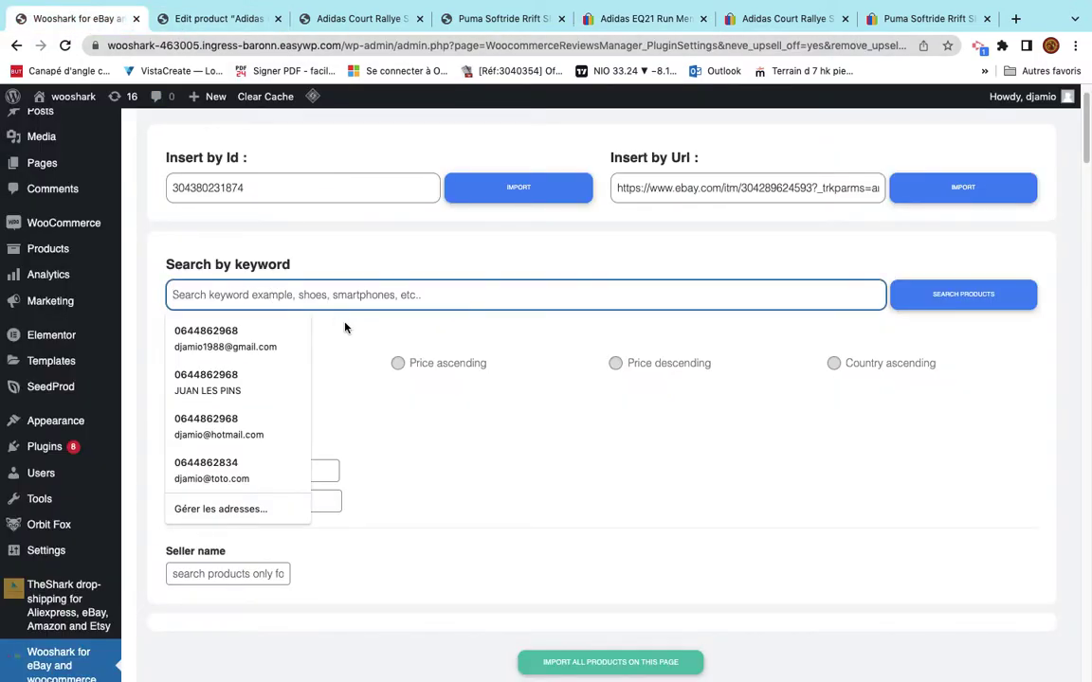
left_click(437, 436)
left_click(246, 566)
key("super+v")
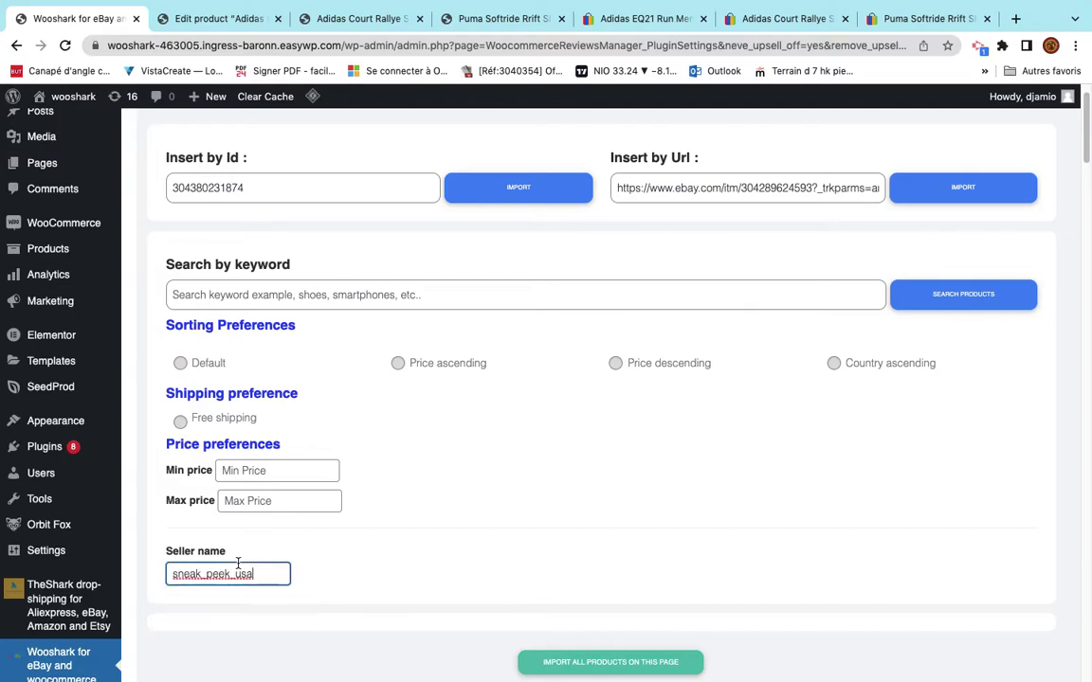
left_click(323, 290)
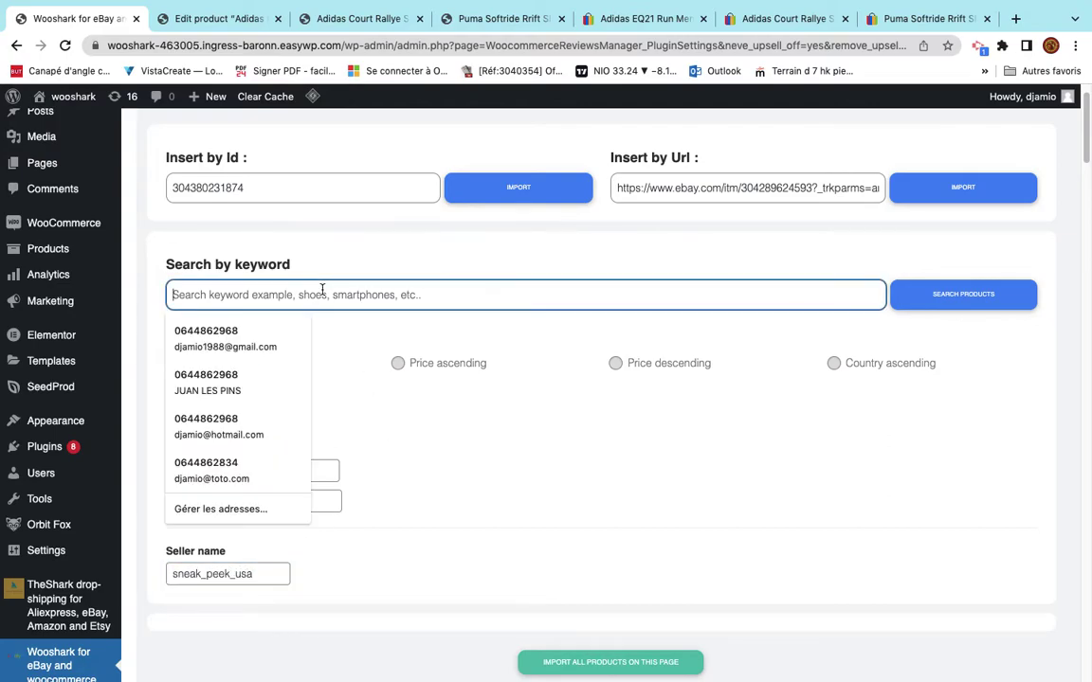
type("shoes")
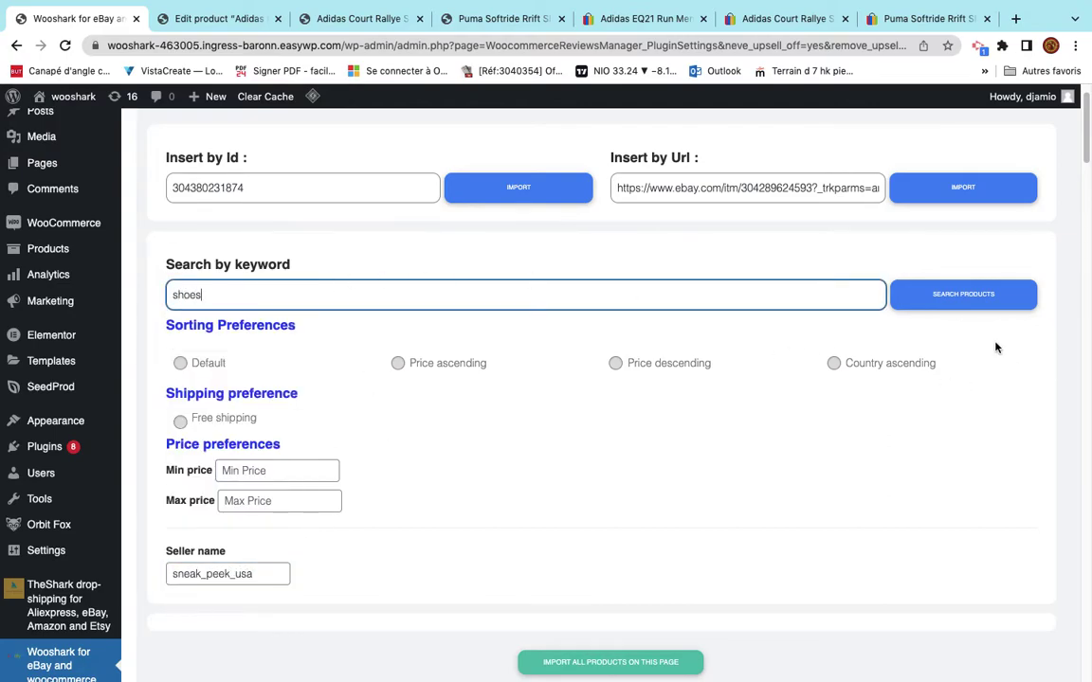
left_click(982, 305)
Find sneak_peek_usa within the results page to check that the listed shoes come from that seller.
scroll(692, 408, "down", 3)
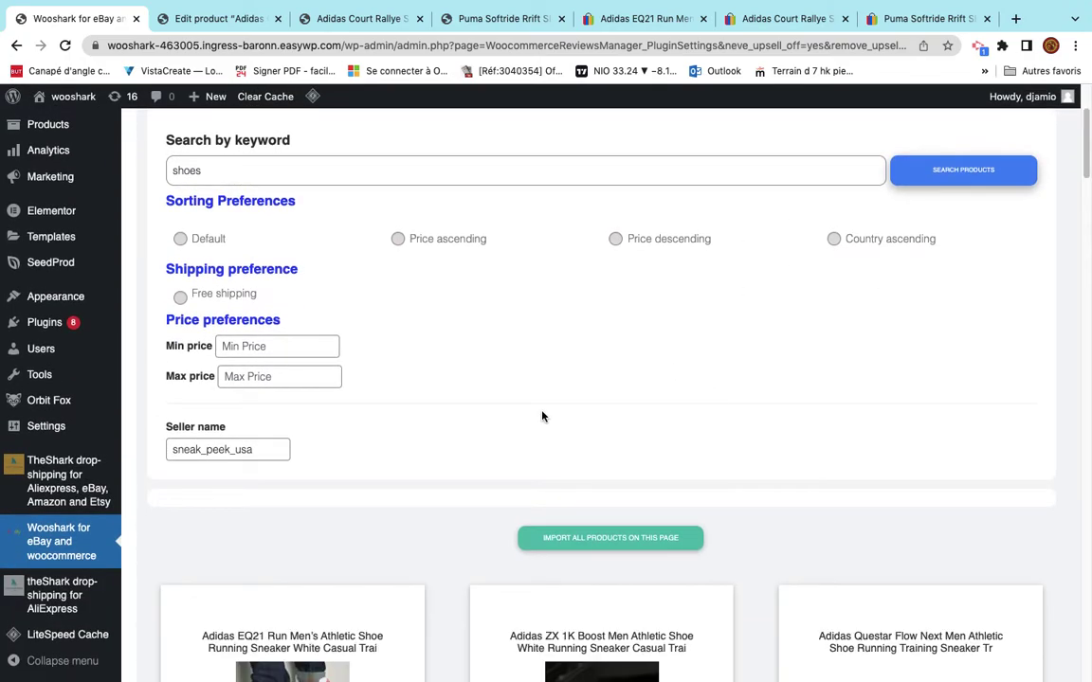
scroll(542, 416, "down", 8)
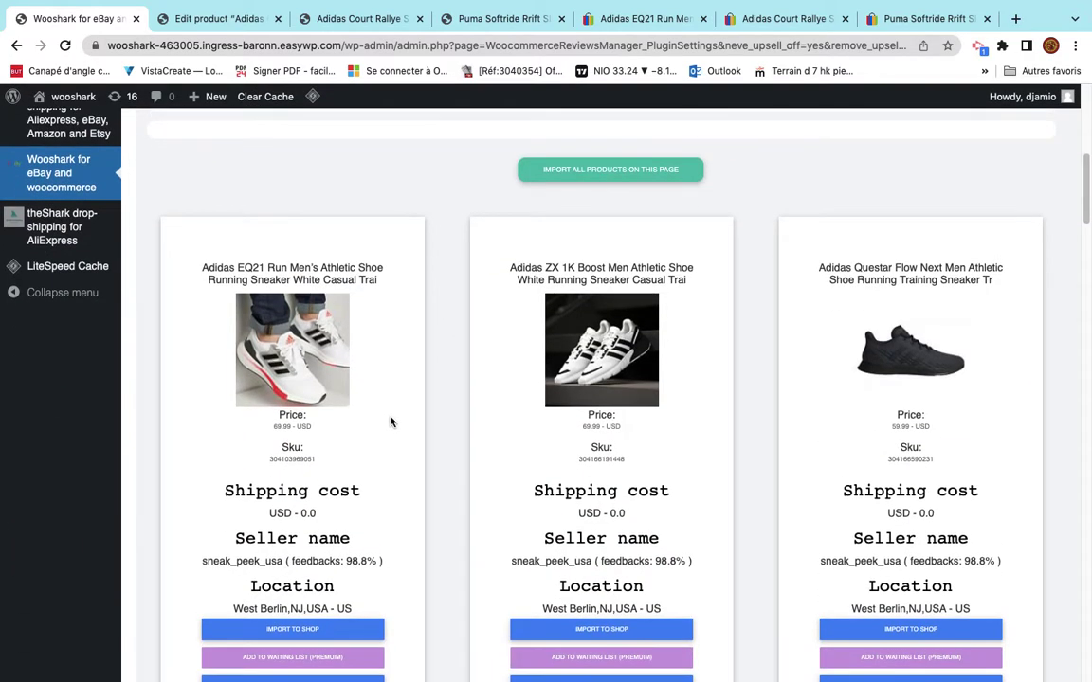
key("super+f")
key("super+v")
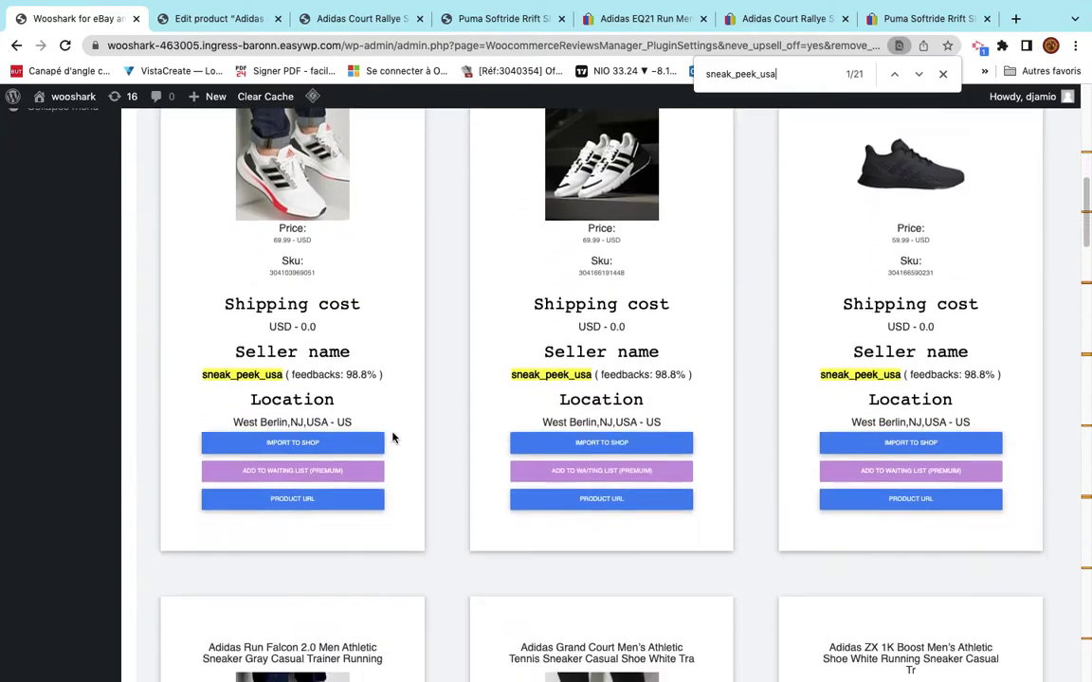
scroll(863, 384, "down", 10)
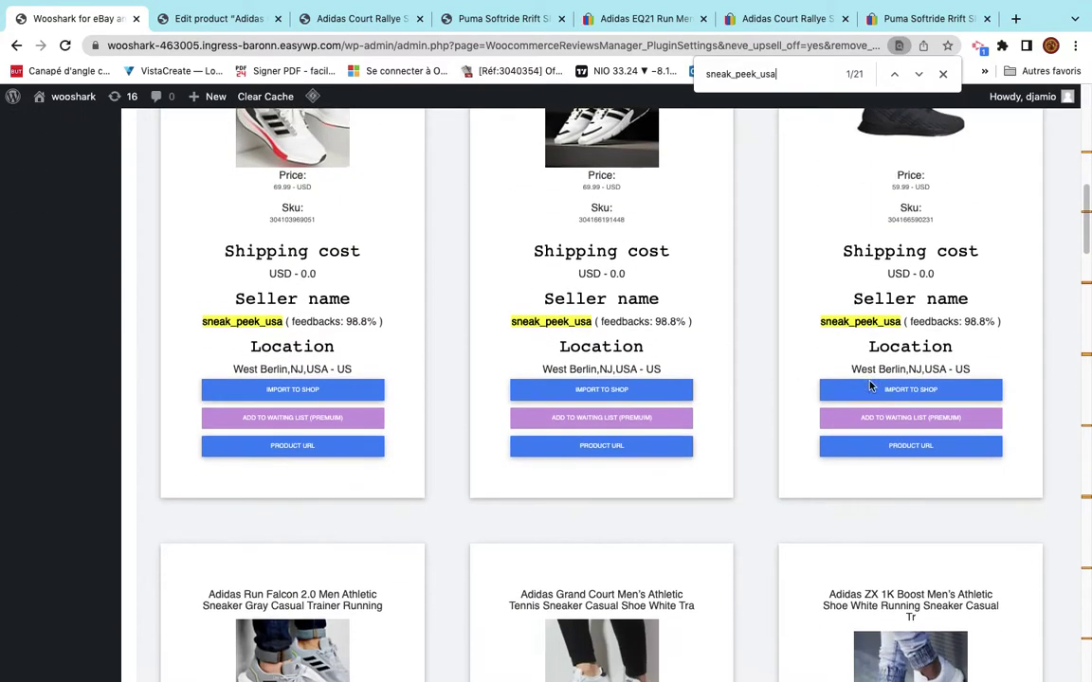
scroll(764, 487, "down", 15)
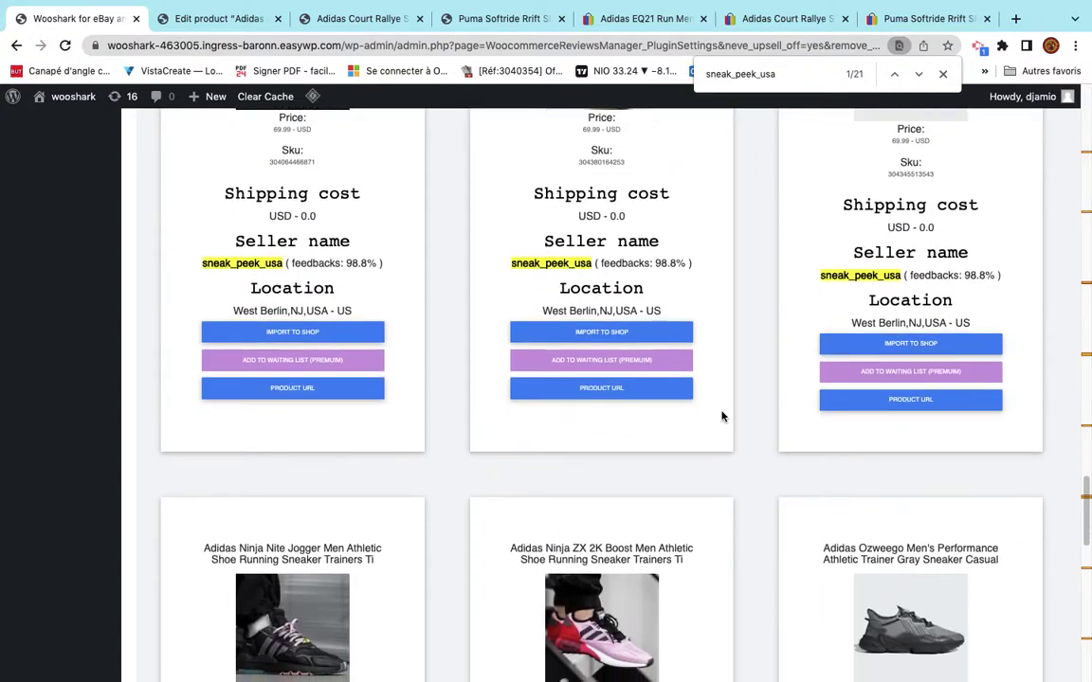
Import the Adidas Swift Run X Men Athletic Blue Sneaker with the Uncategorized category and the publish option selected.
left_click(645, 333)
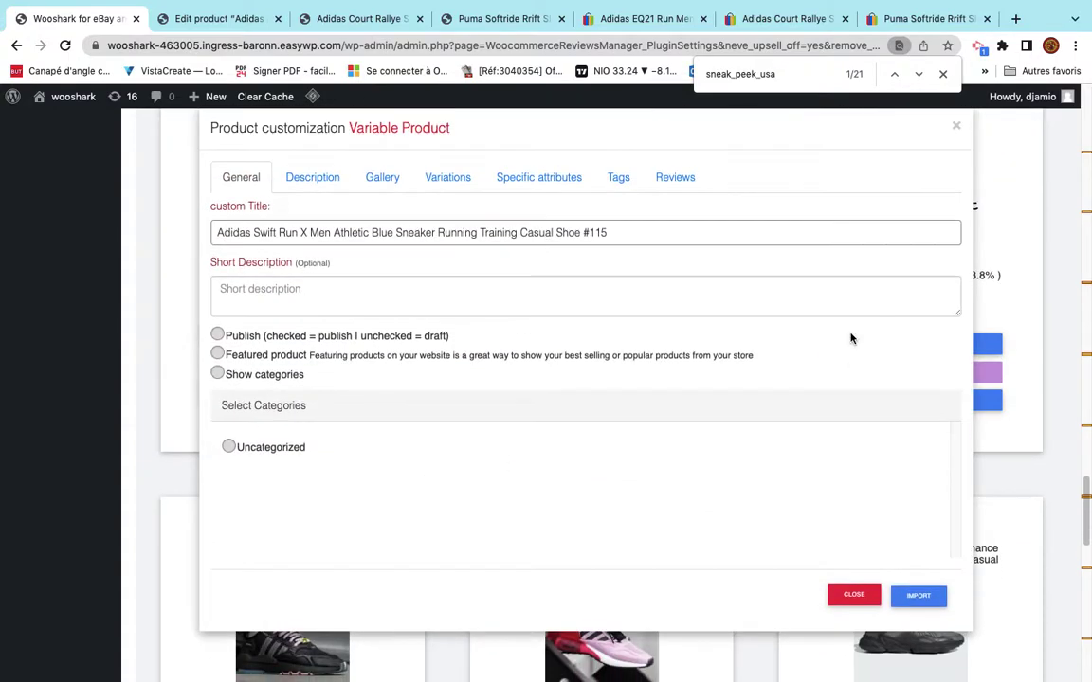
left_click(281, 447)
left_click(271, 376)
left_click(219, 336)
left_click(918, 596)
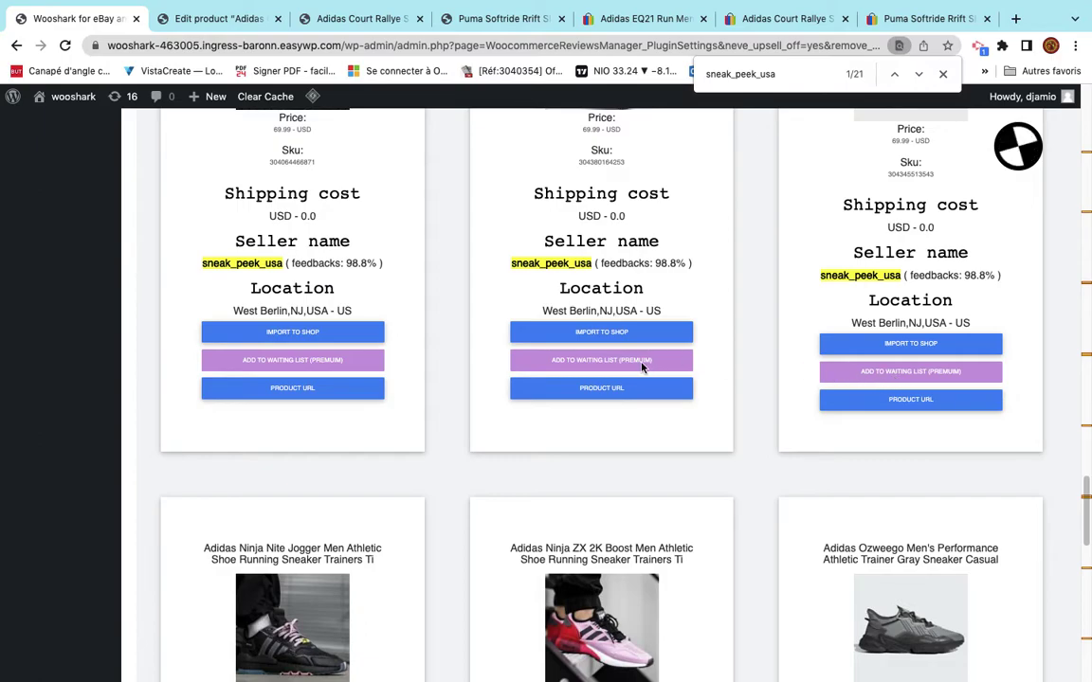
scroll(444, 434, "down", 5)
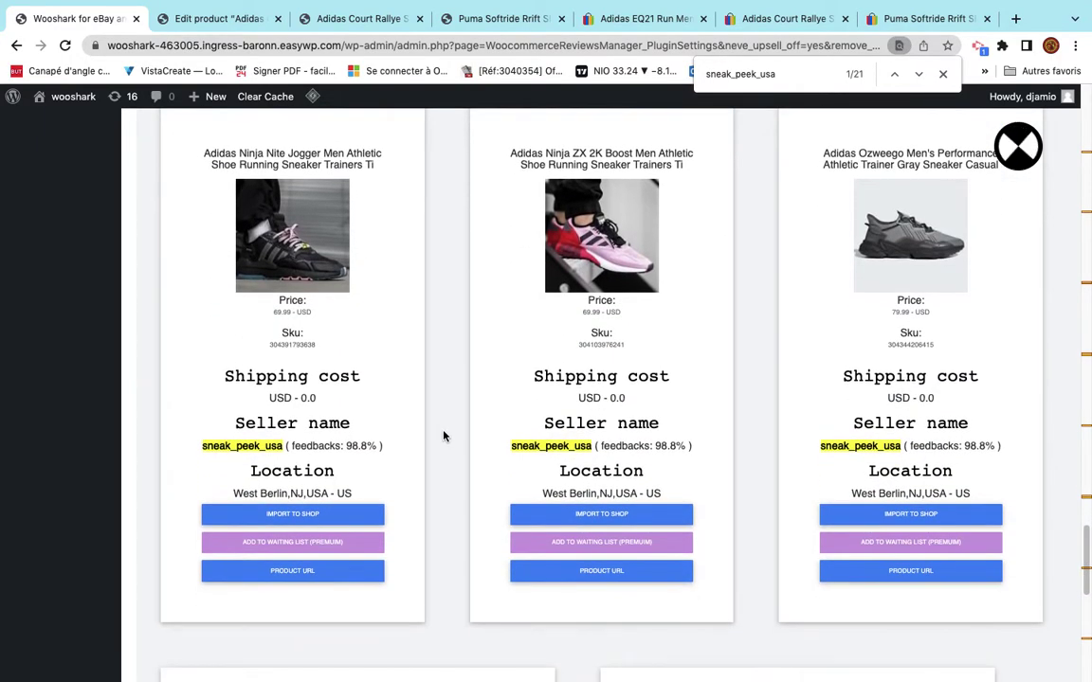
scroll(444, 436, "up", 3)
scroll(444, 436, "down", 12)
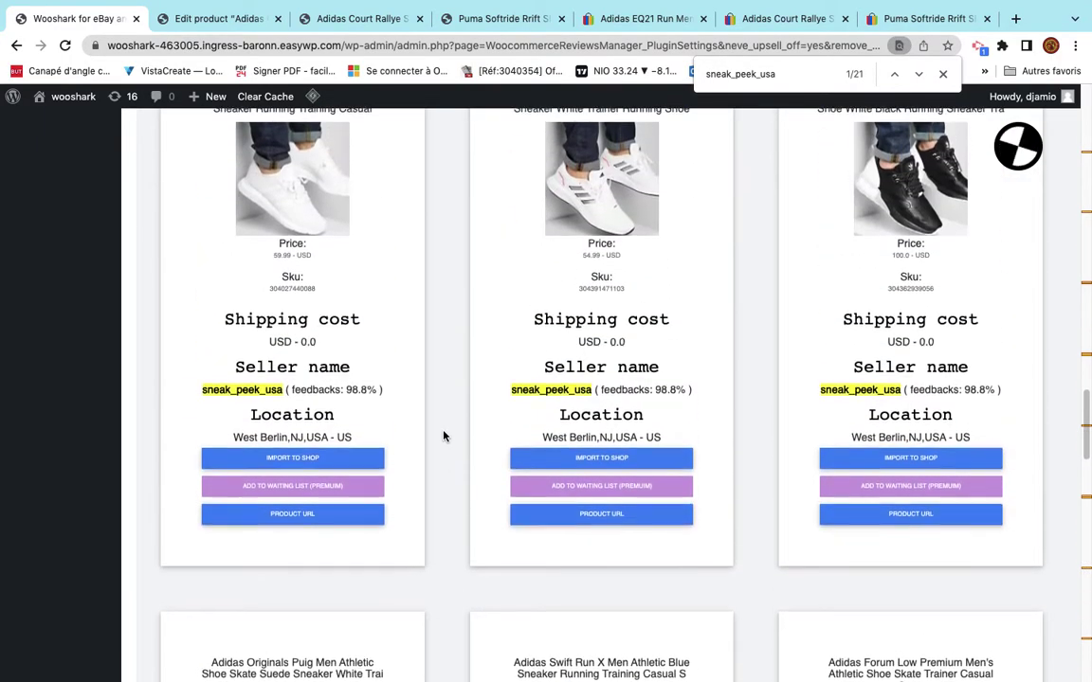
Reload the Wooshark for eBay plugin page and show its imported products to check for the Adidas Swift Run X shoe.
scroll(443, 436, "up", 20)
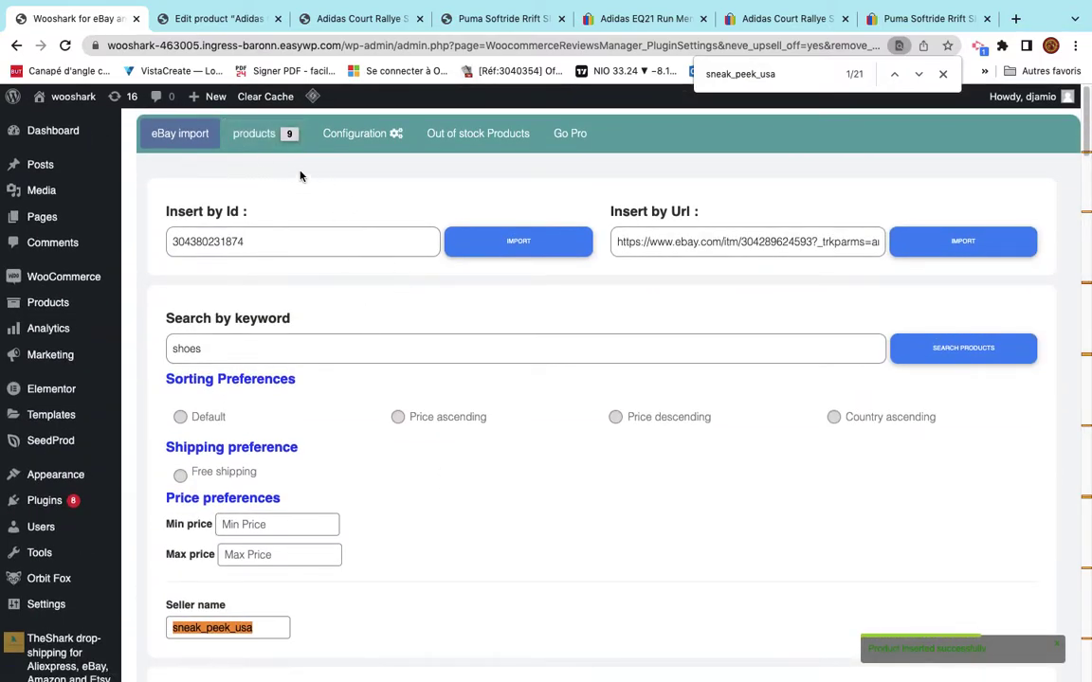
scroll(116, 462, "down", 3)
left_click(57, 493)
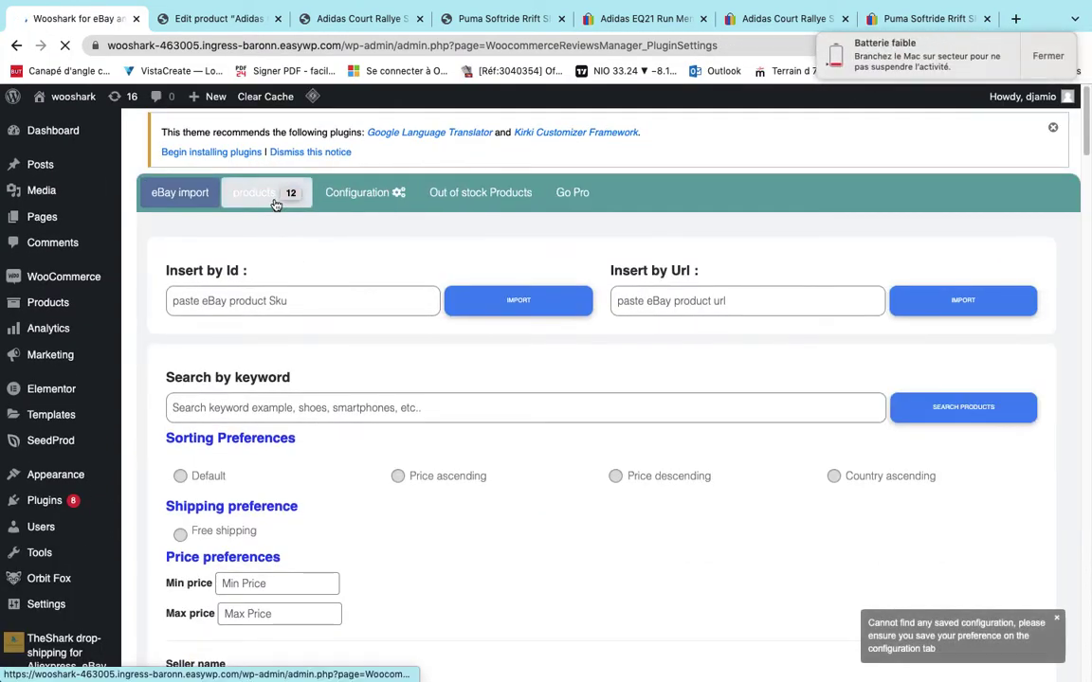
left_click(272, 197)
scroll(327, 243, "down", 5)
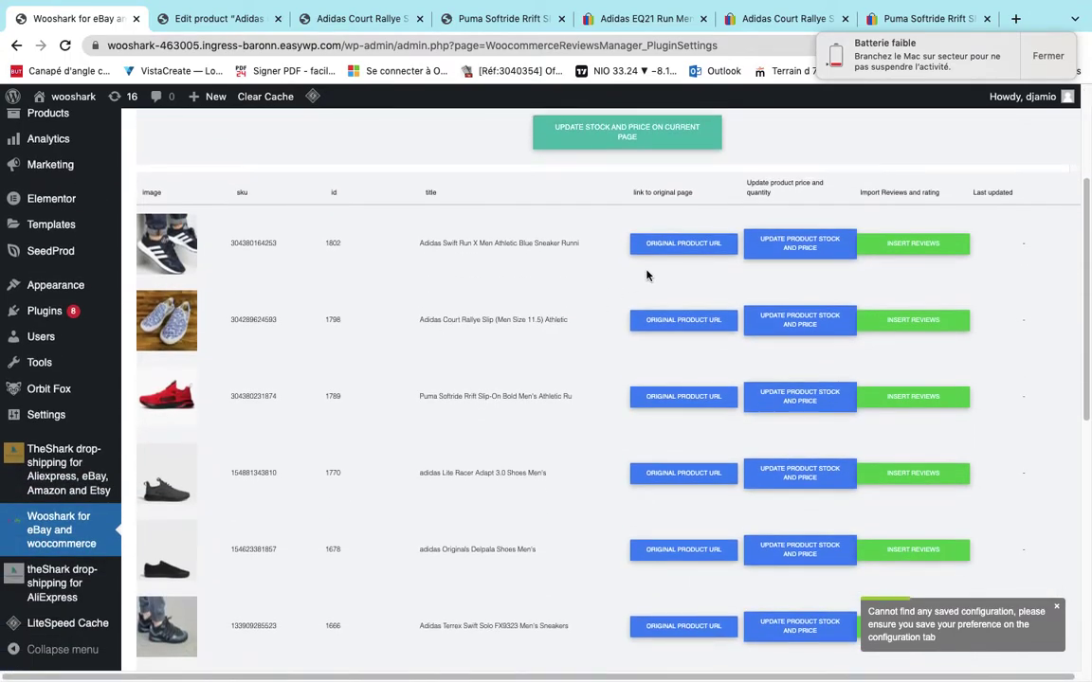
Update the stock and price of the Adidas Swift Run X product and view its original eBay listing.
left_click(806, 248)
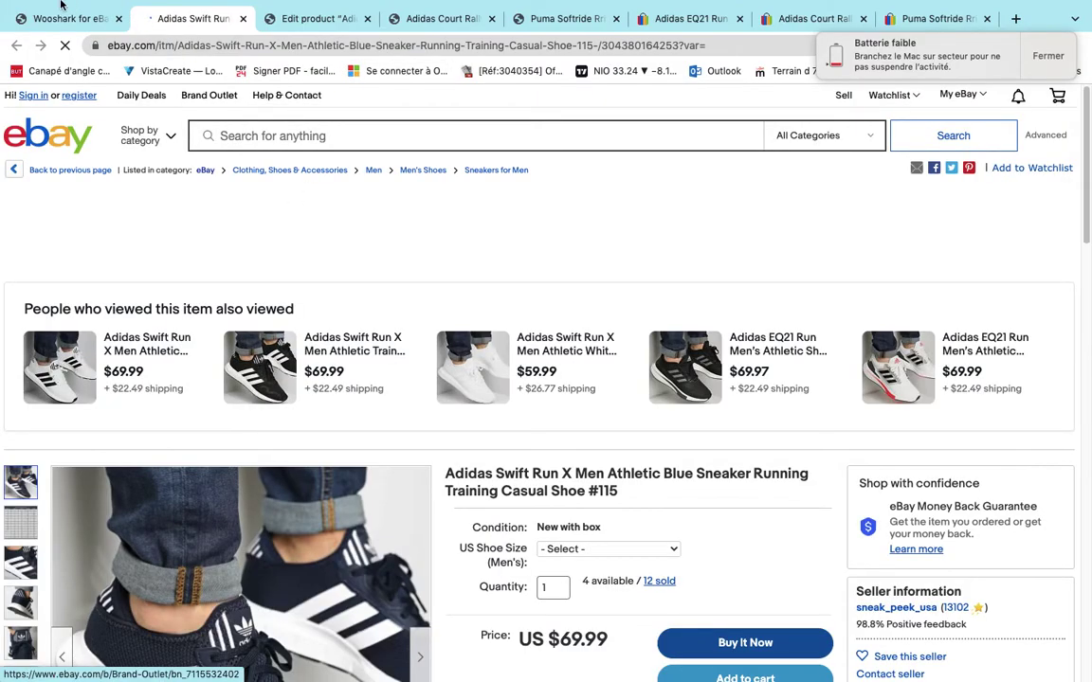
left_click(57, 19)
Look through the whole list of eBay products imported with Wooshark.
scroll(353, 358, "down", 5)
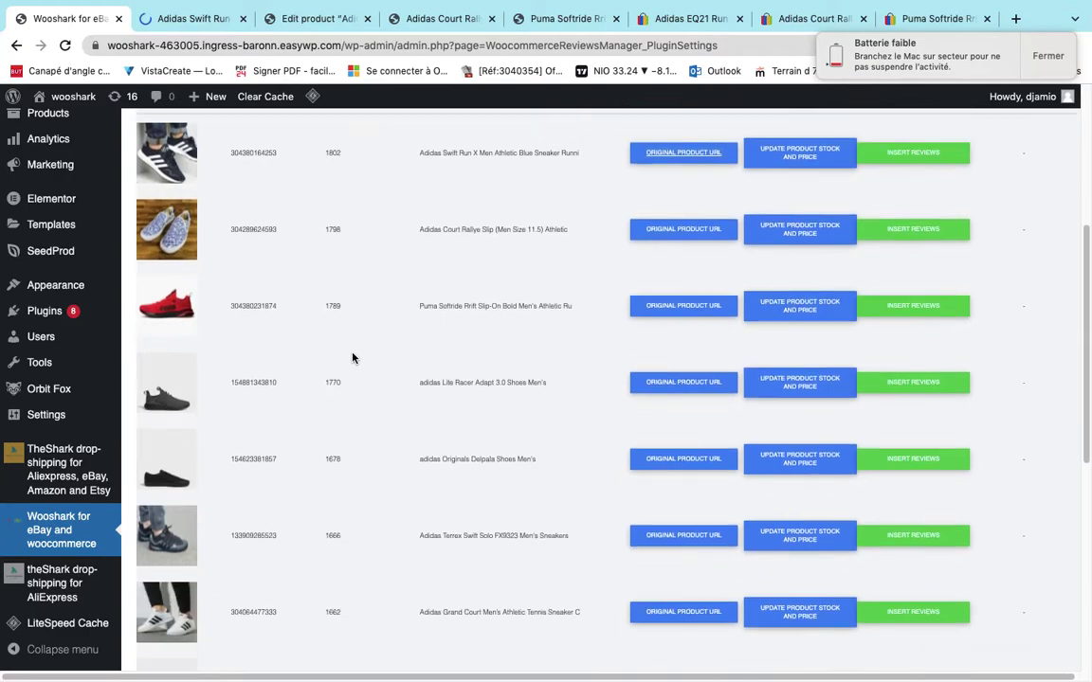
scroll(353, 358, "down", 2)
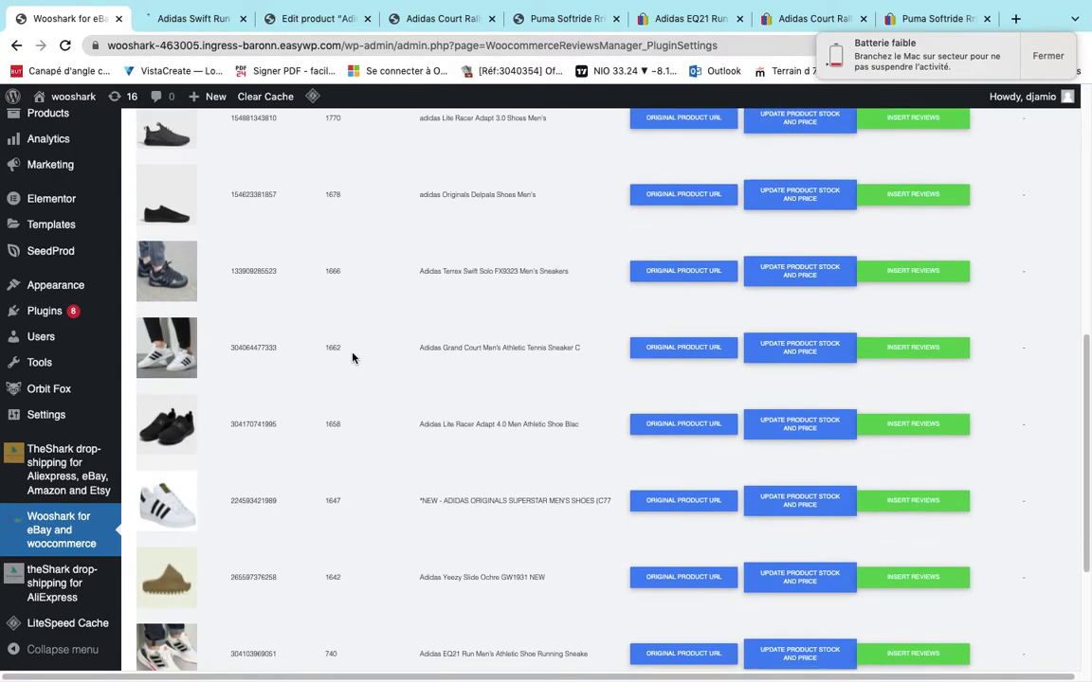
scroll(353, 357, "down", 2)
scroll(487, 470, "down", 2)
scroll(487, 470, "up", 10)
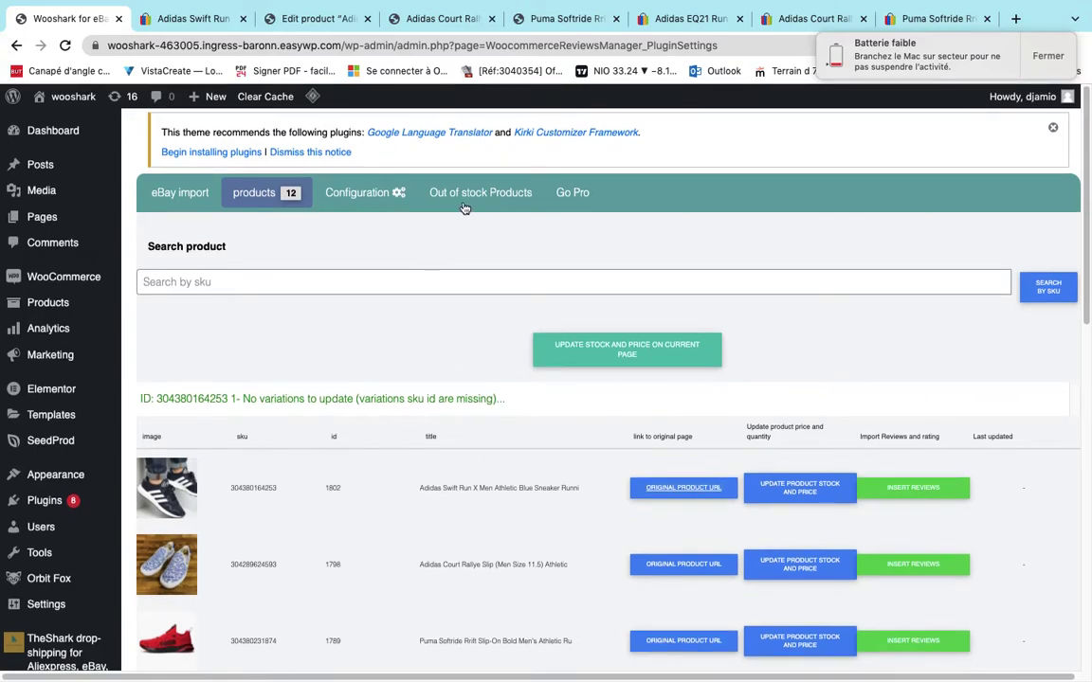
Open the plugin's Pro offer page and examine the one-time payment plan and the main features.
left_click(572, 194)
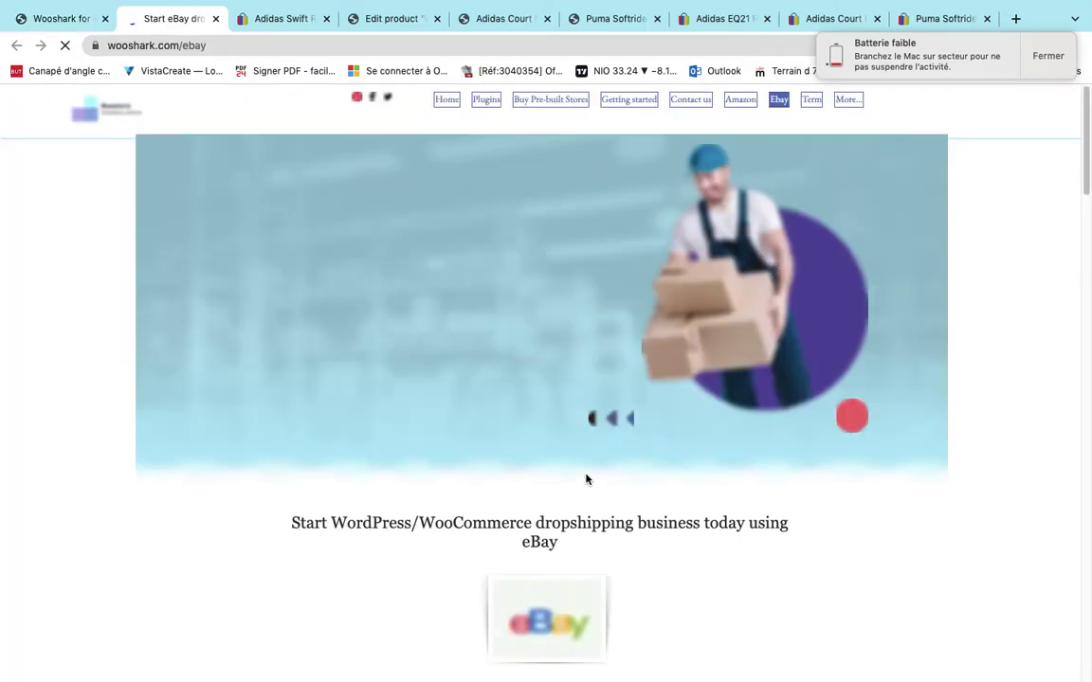
scroll(597, 479, "down", 4)
scroll(607, 455, "down", 4)
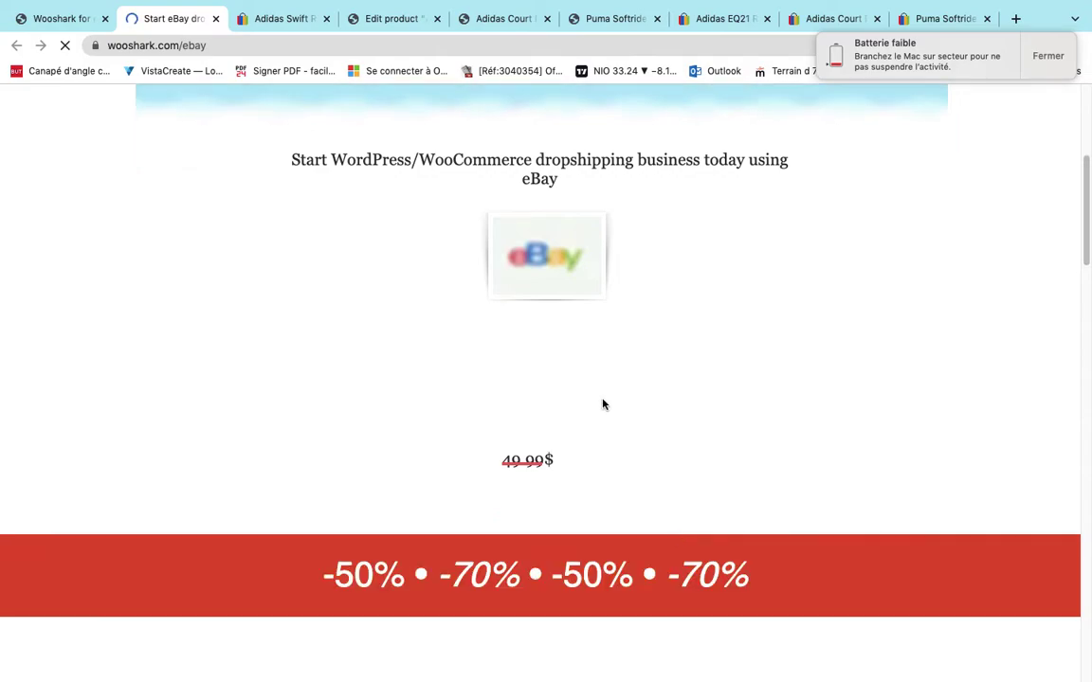
scroll(610, 453, "down", 3)
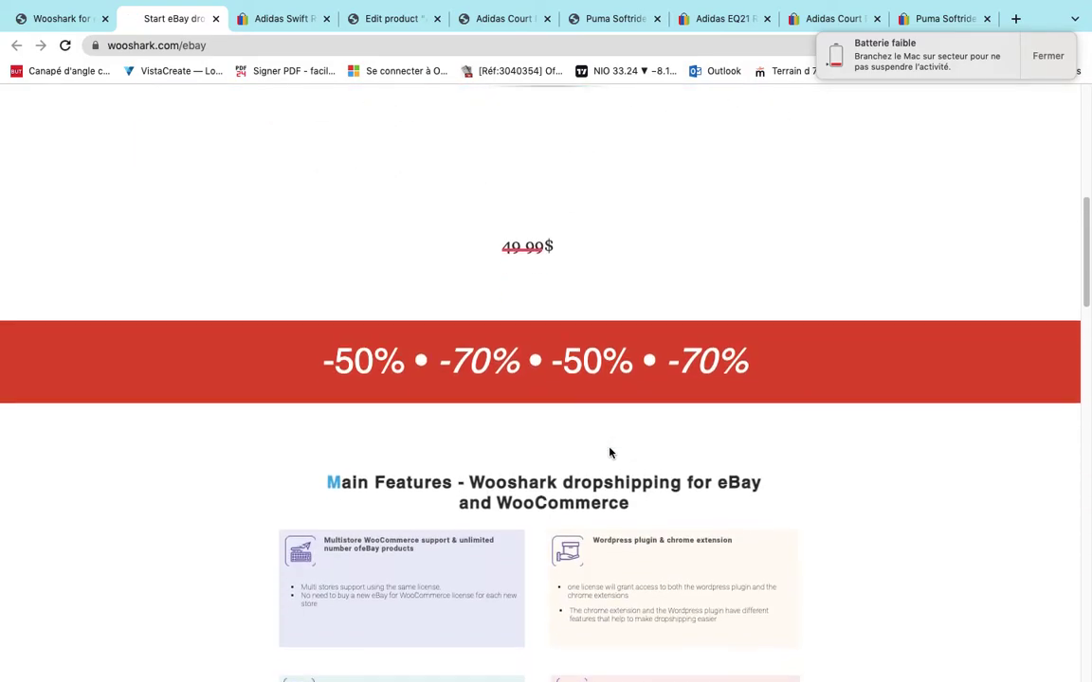
scroll(610, 453, "up", 2)
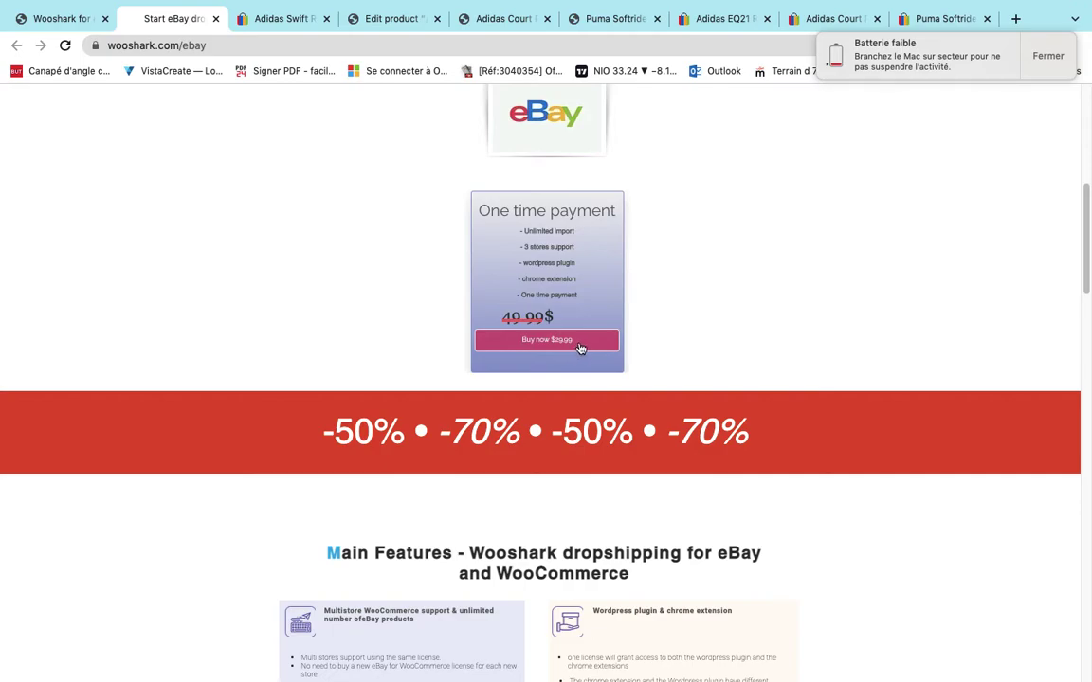
left_click_drag(484, 211, 633, 218)
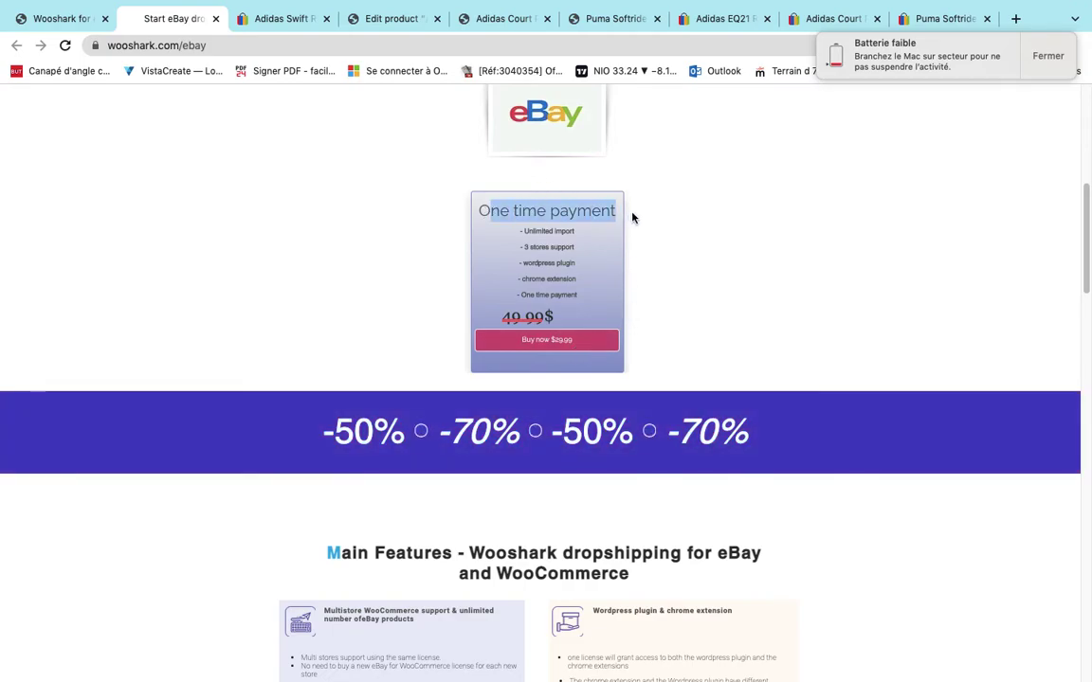
Dismiss the low-battery notification and return to the Wooshark plugin's Pro offer page in the WordPress admin.
left_click(1054, 72)
left_click(57, 18)
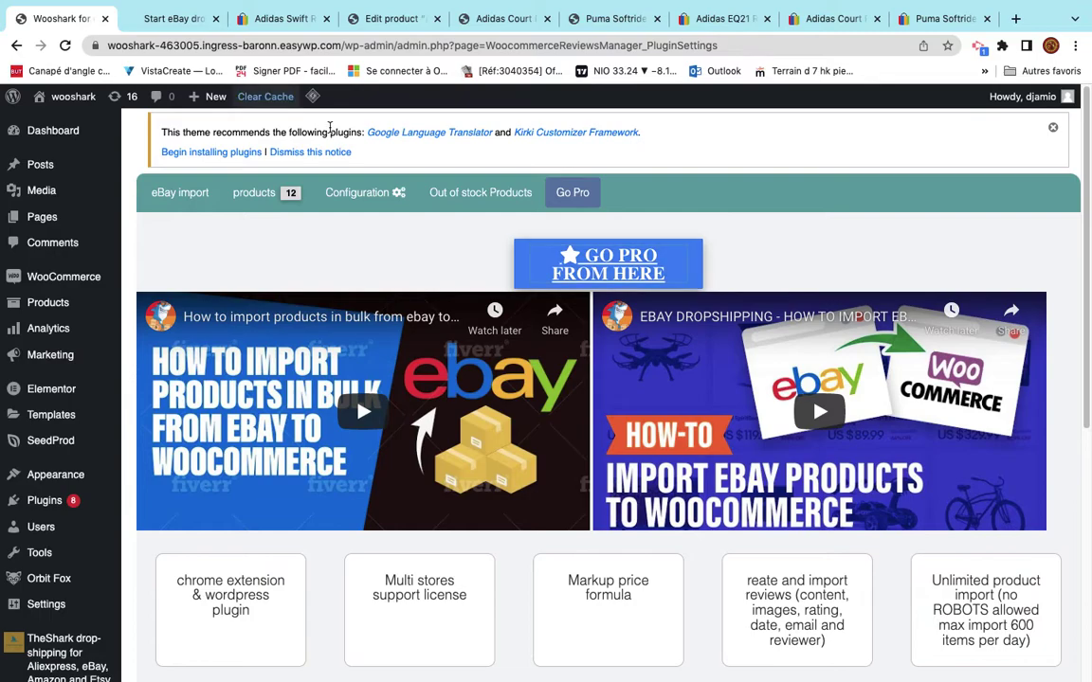
Go back to the blue Adidas Swift Run X eBay listing and open the related white Swift Run X sneaker.
left_click(287, 19)
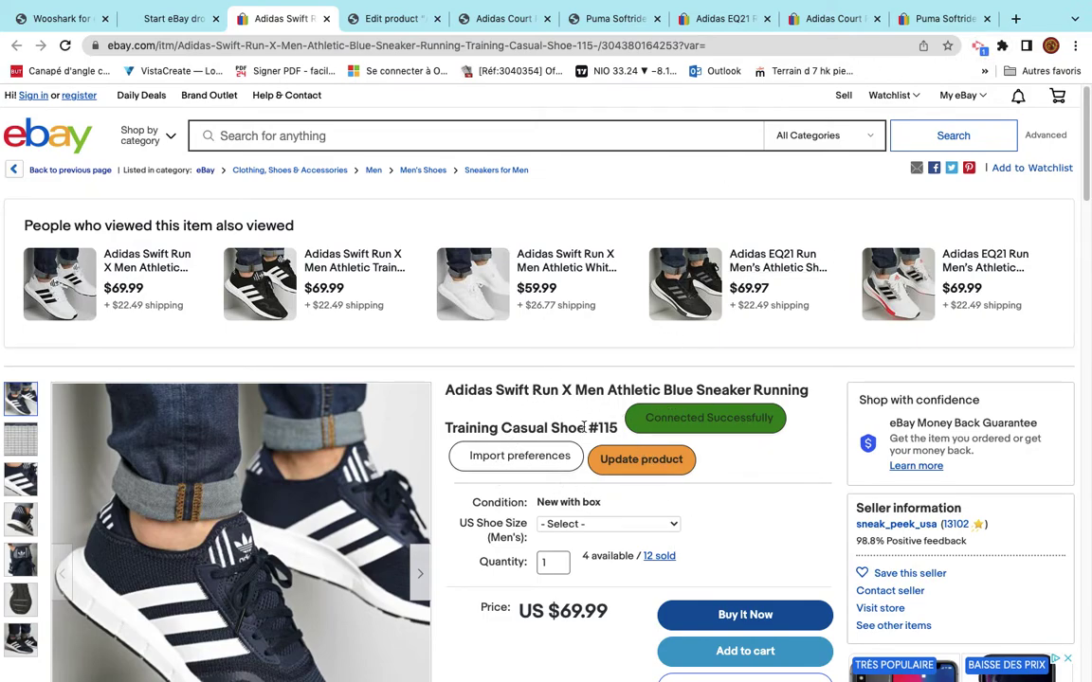
scroll(565, 443, "down", 1)
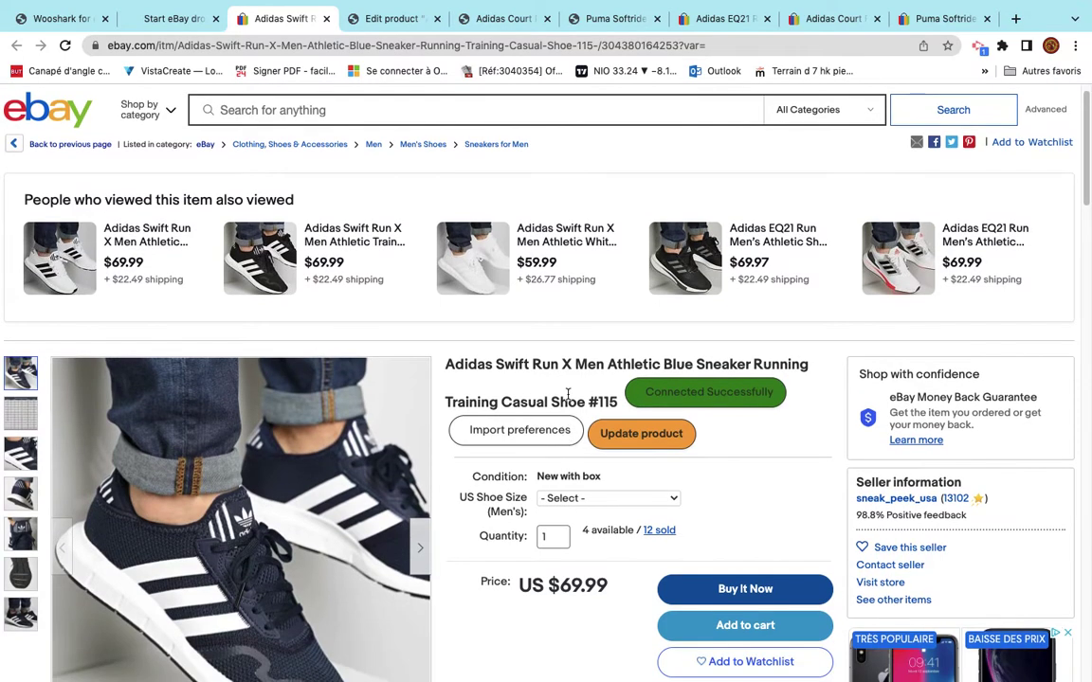
left_click(490, 257)
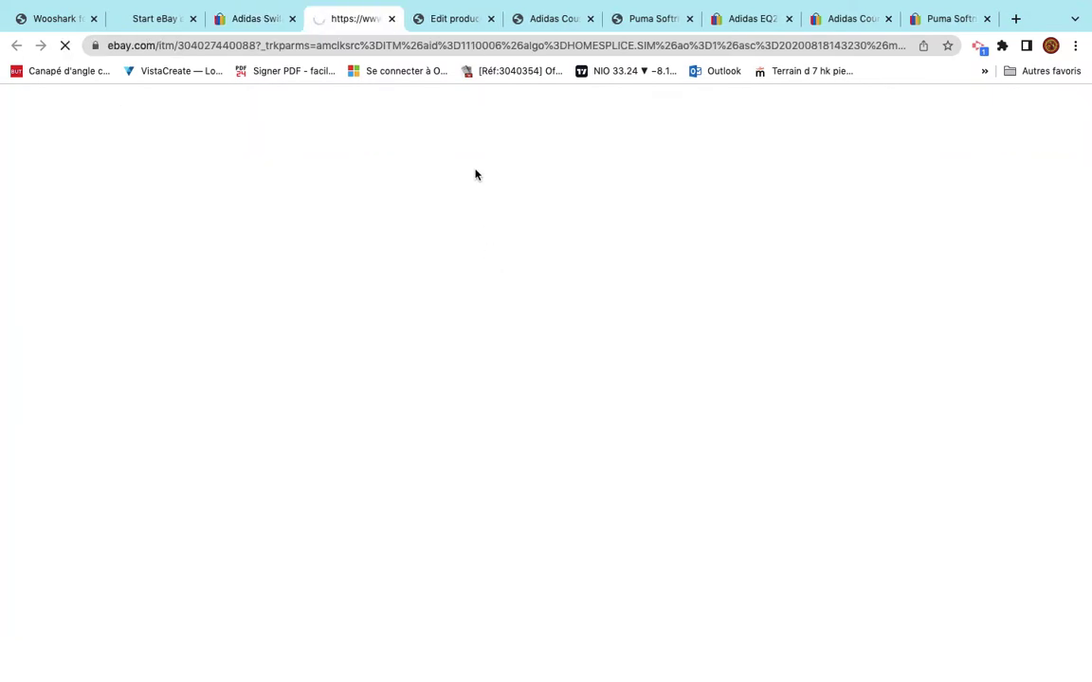
View the shop import customization for the white Adidas Swift Run X sneaker and close it without importing.
scroll(494, 281, "down", 1)
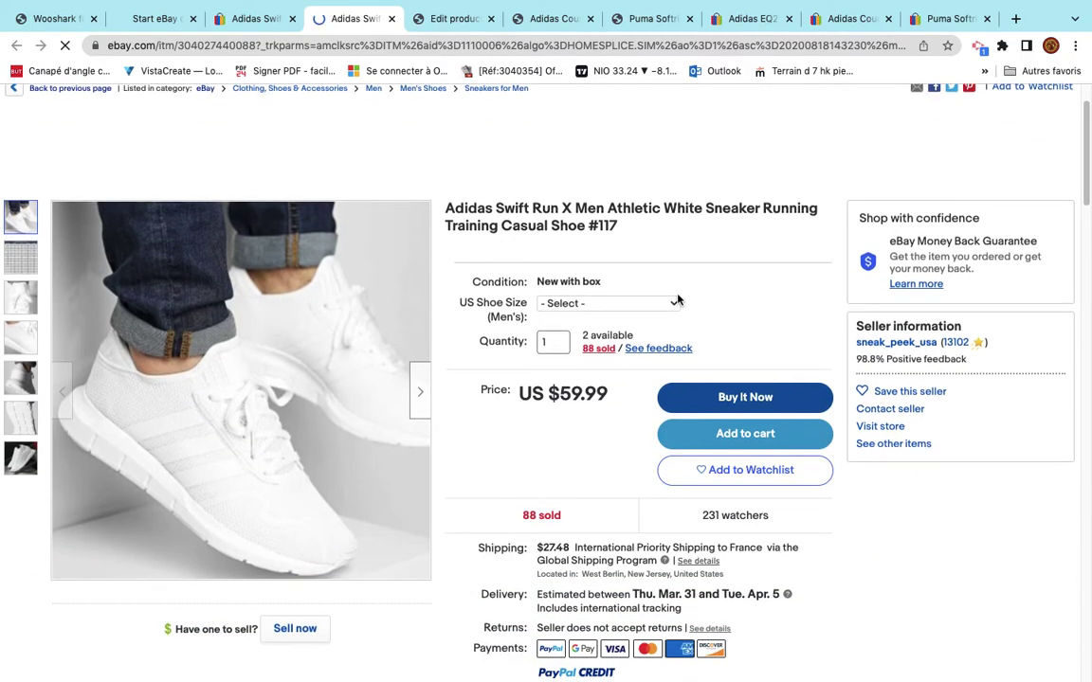
scroll(677, 301, "down", 1)
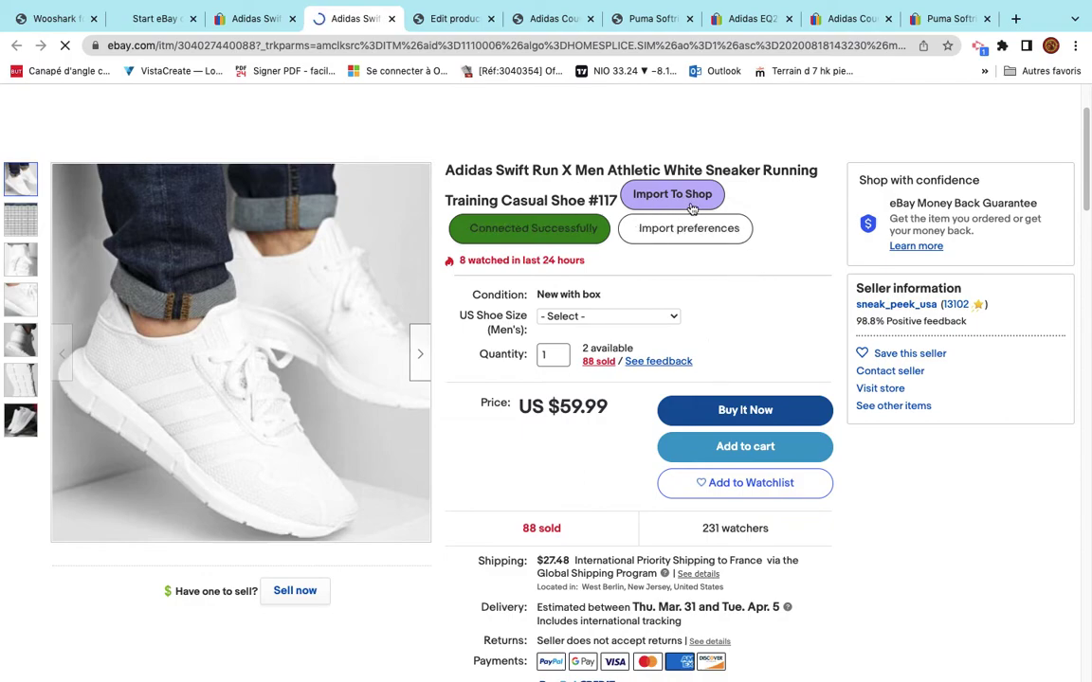
left_click(665, 200)
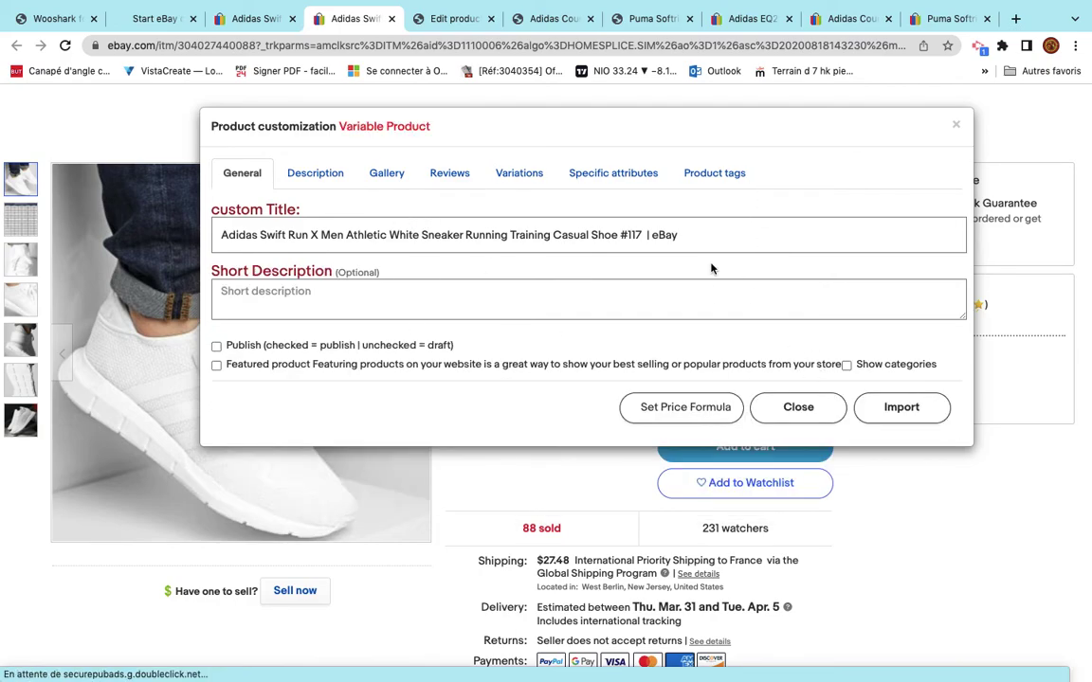
left_click(825, 411)
mouse_move(546, 648)
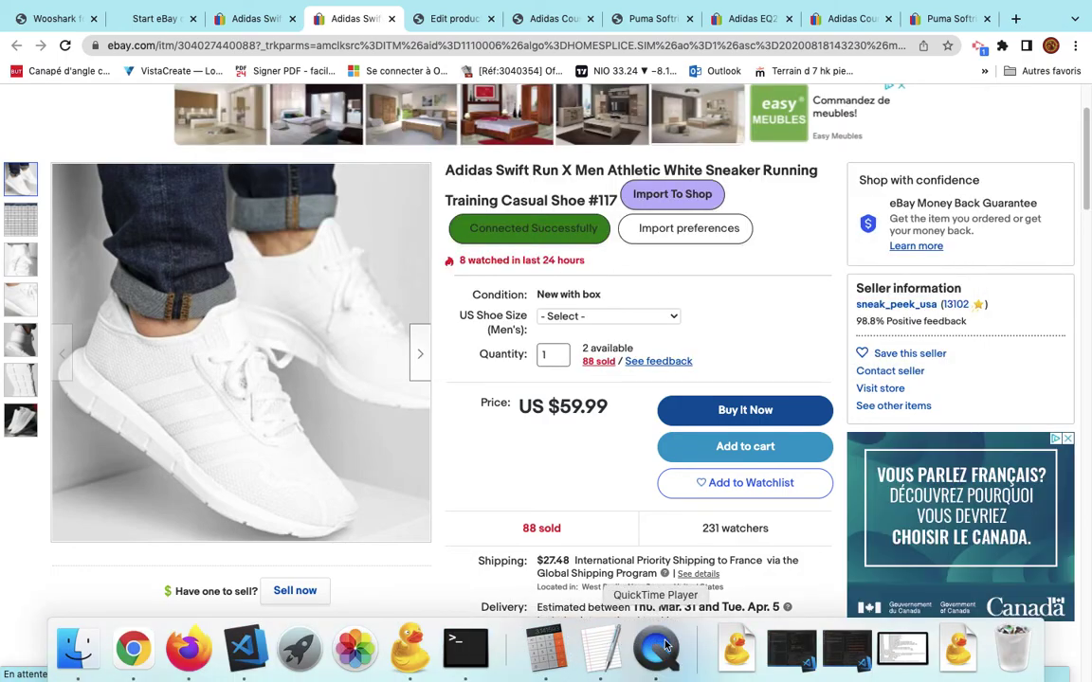
right_click(666, 647)
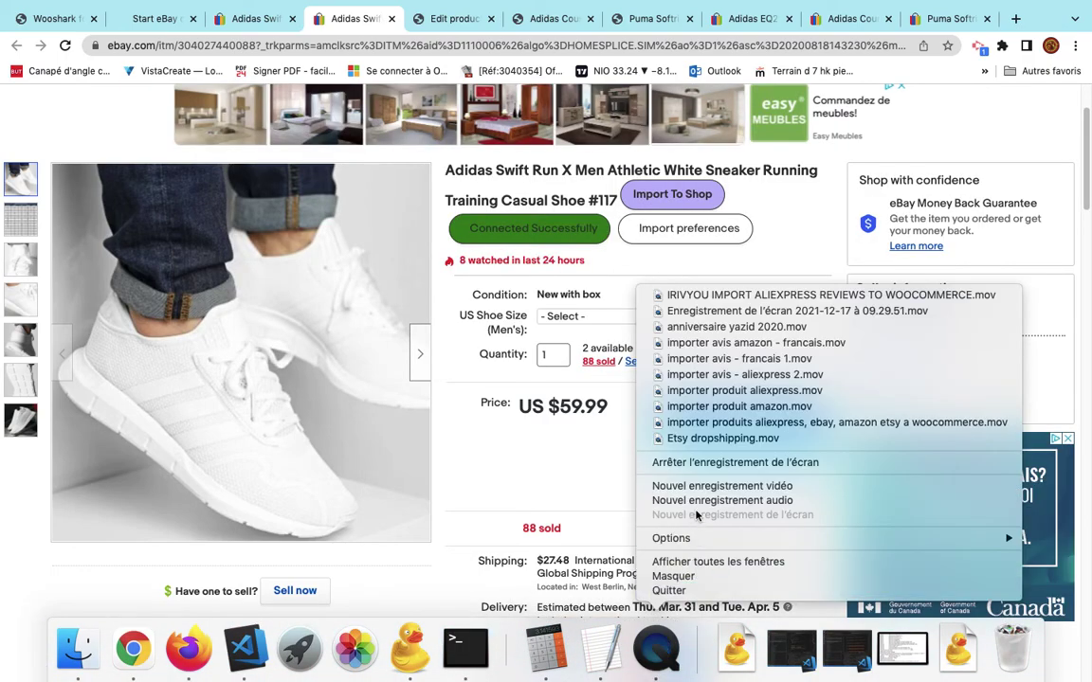